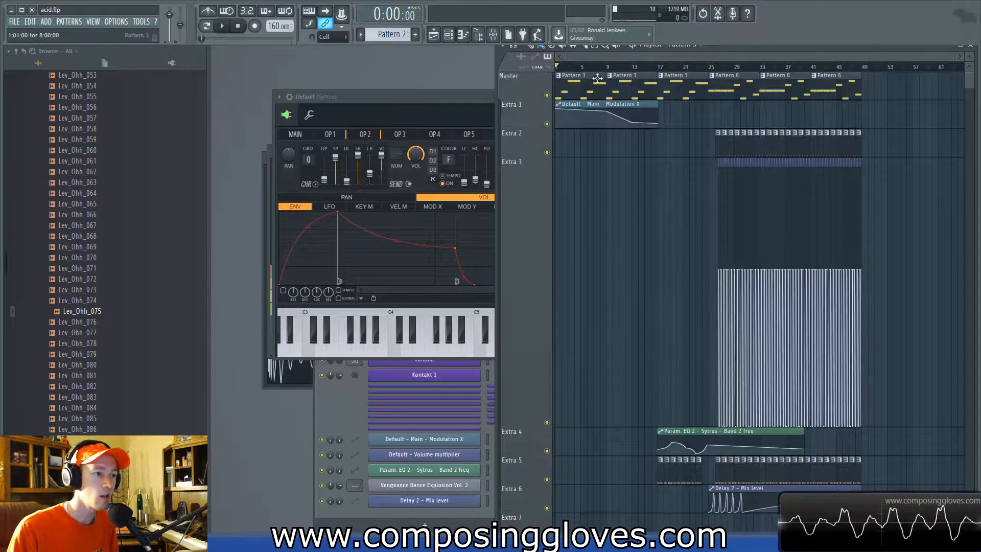
Step: Play the song and bring the Sytrus window forward to view Filter 1's cutoff envelope
key("space")
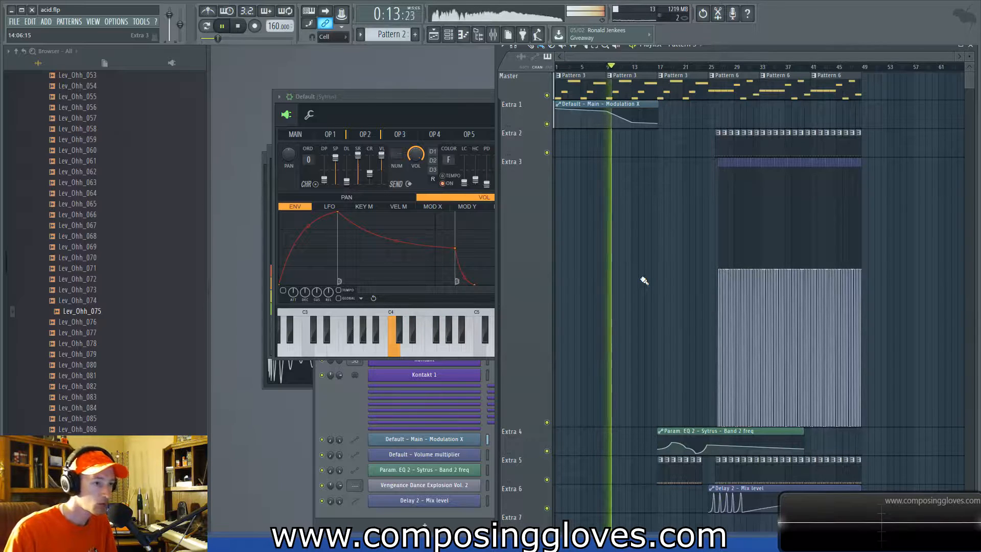
left_click(476, 99)
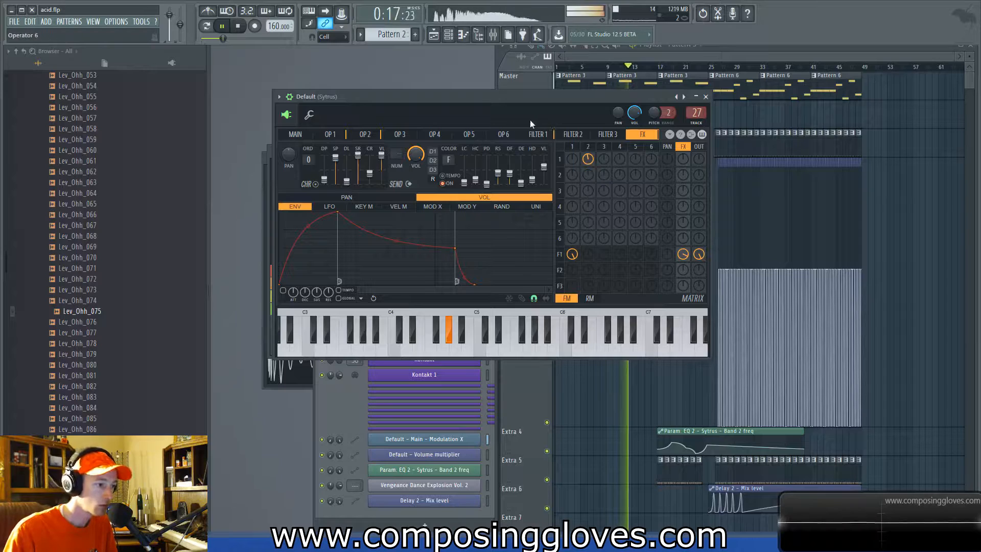
left_click(537, 134)
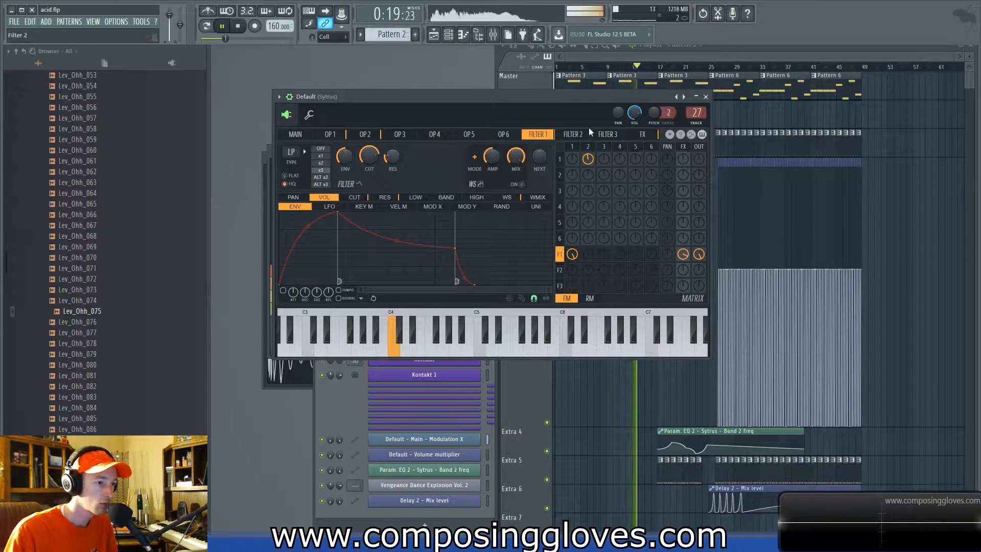
left_click(363, 198)
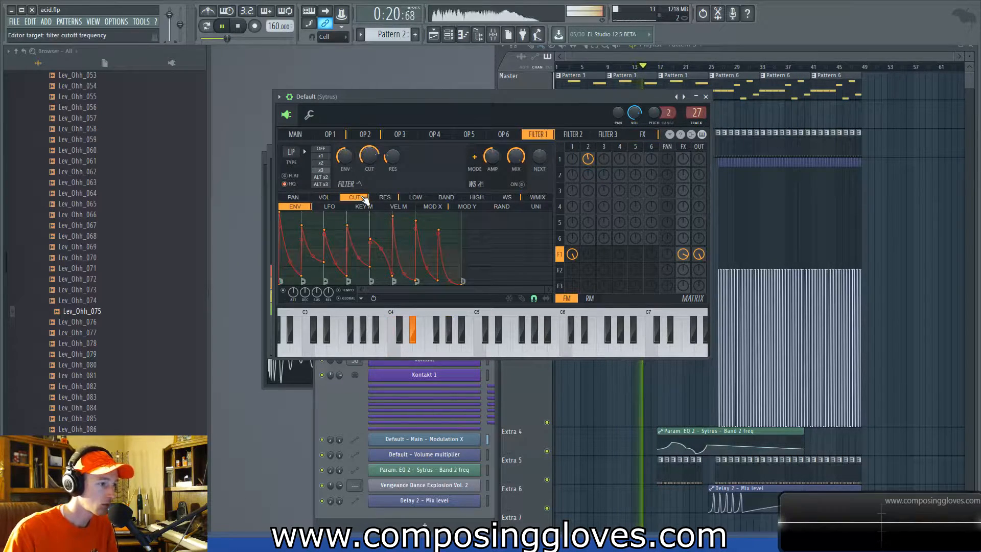
Step: Review the settings of Sytrus operators 1 and 2 and its main page during playback, and stop the song
left_click(334, 137)
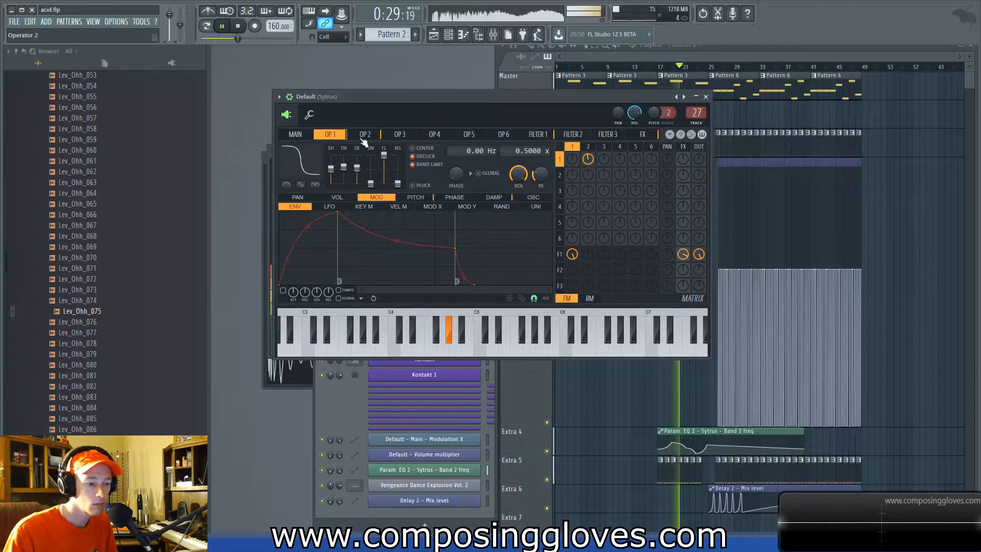
left_click(364, 138)
left_click(338, 137)
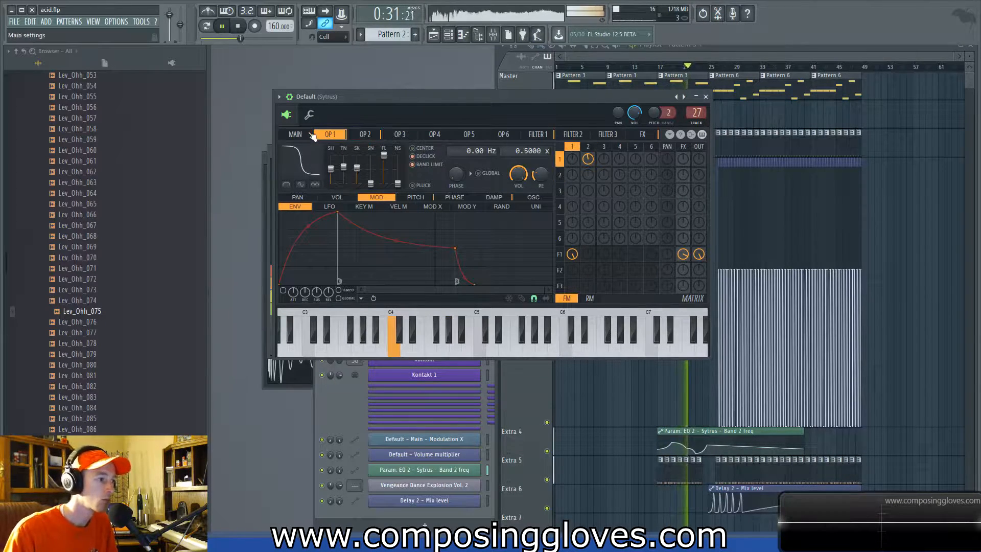
left_click(293, 135)
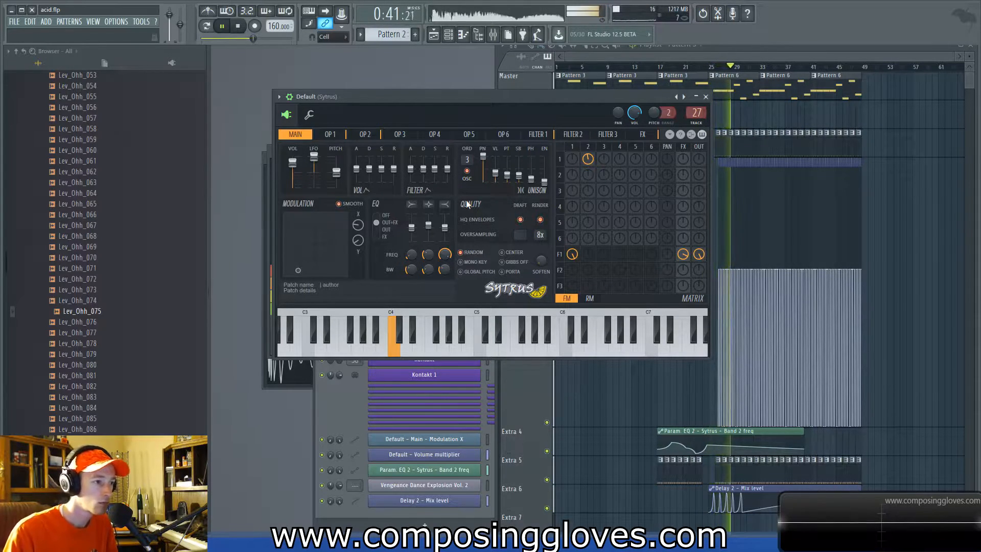
key("space")
Step: Look through Sytrus filters 2 and 1, and view Filter 1's resonance envelope
left_click_drag(513, 99, 519, 85)
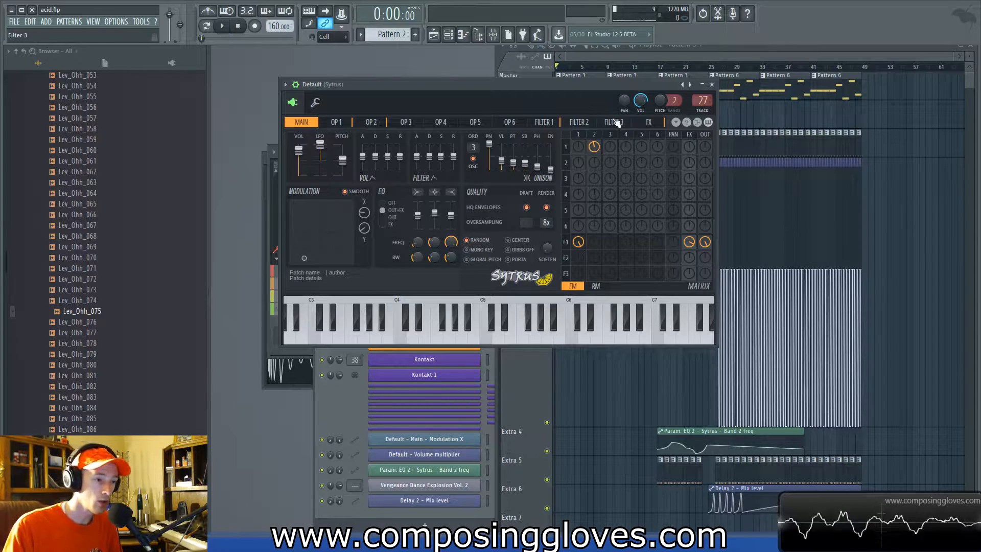
left_click(582, 122)
left_click(544, 122)
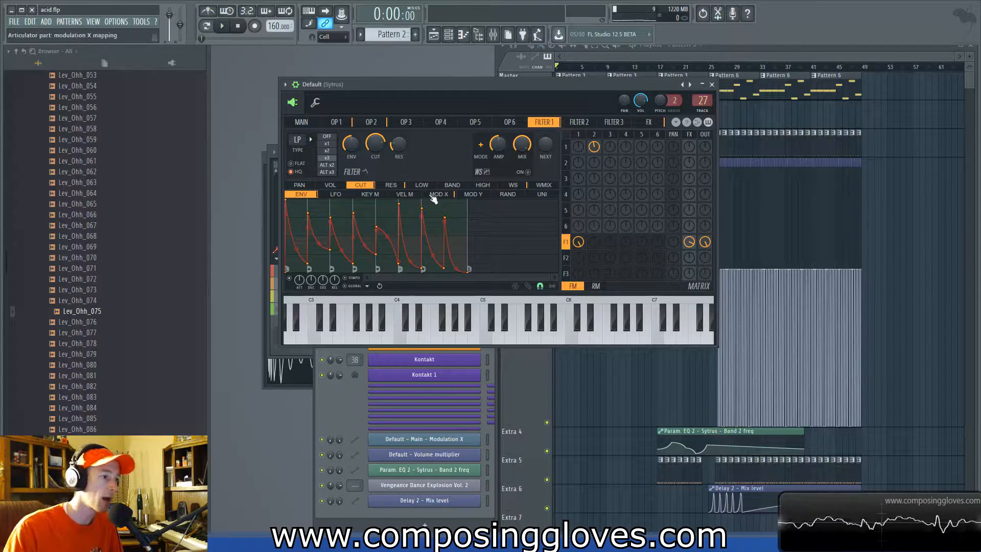
left_click(391, 185)
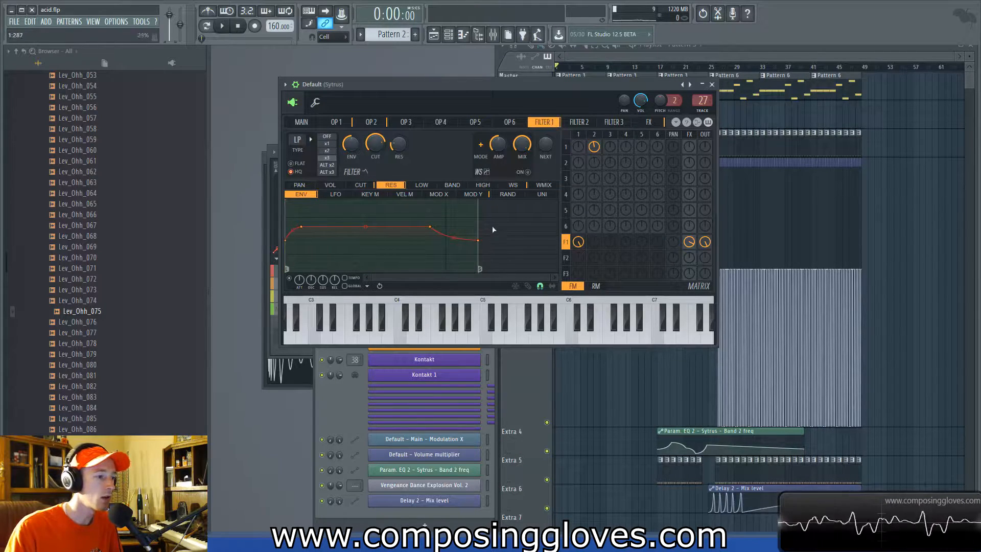
Step: Check the volume envelopes of Sytrus filters 3, 2 and 1
left_click(608, 123)
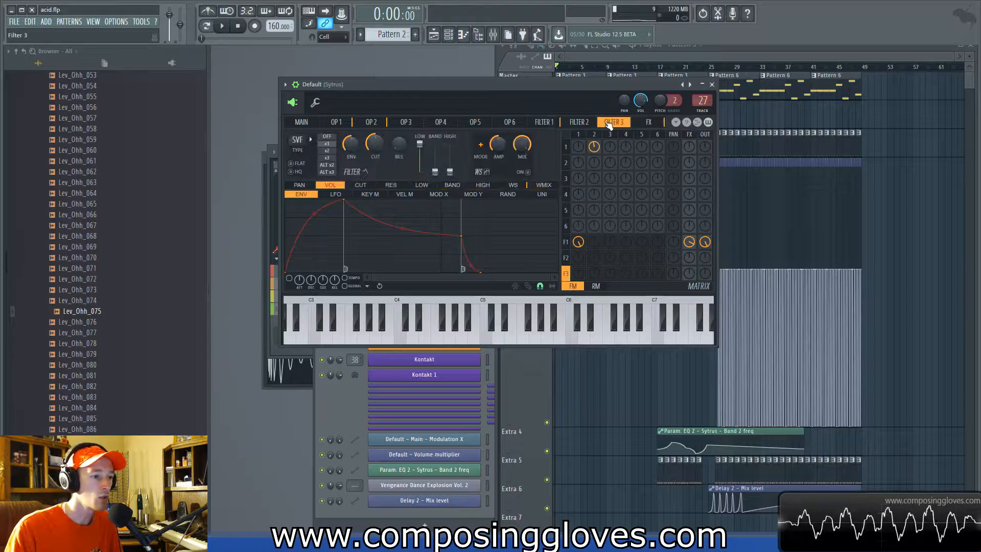
left_click(579, 122)
left_click(550, 122)
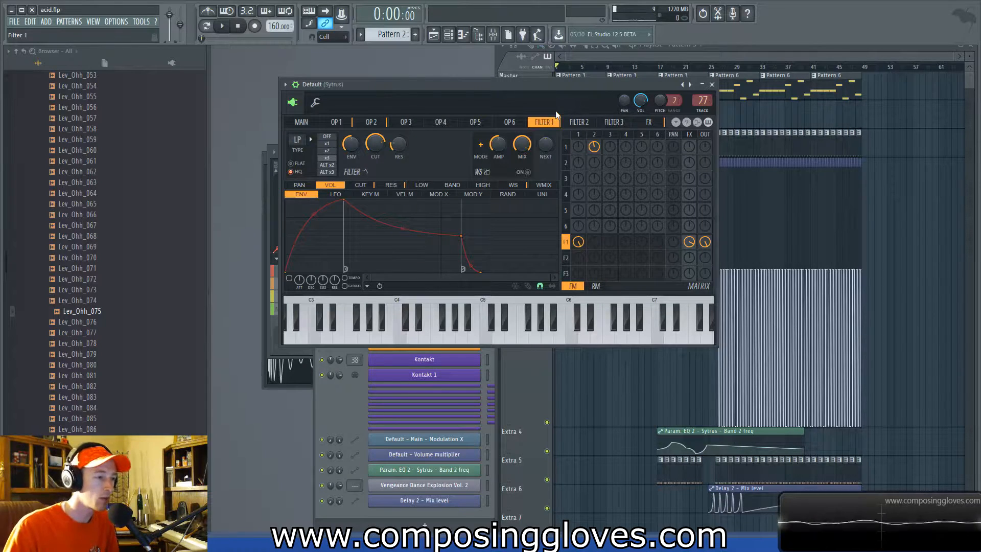
left_click_drag(569, 86, 566, 96)
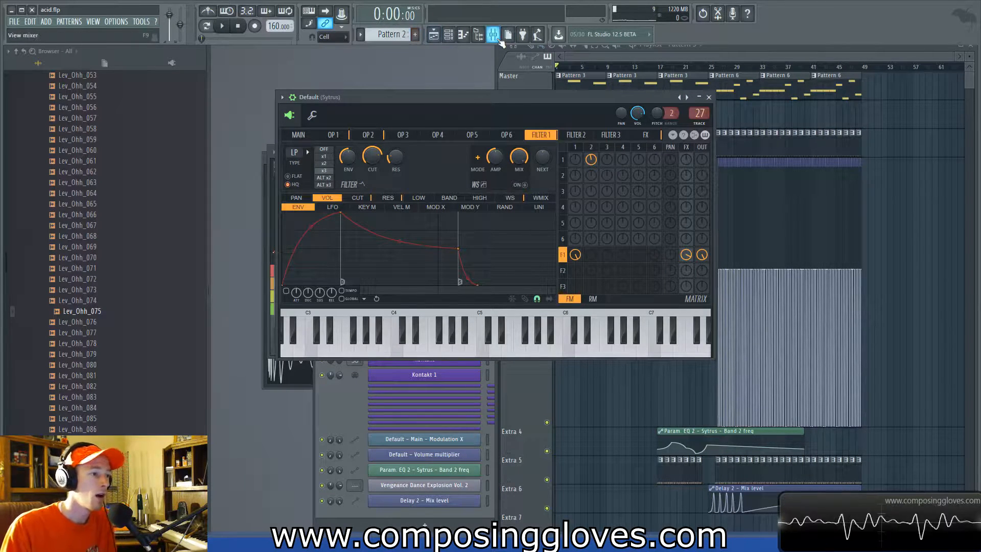
Step: Open Fruity parametric EQ 2 on the Sytrus mixer track and play the song from bar 17 to watch the EQ move
left_click(494, 34)
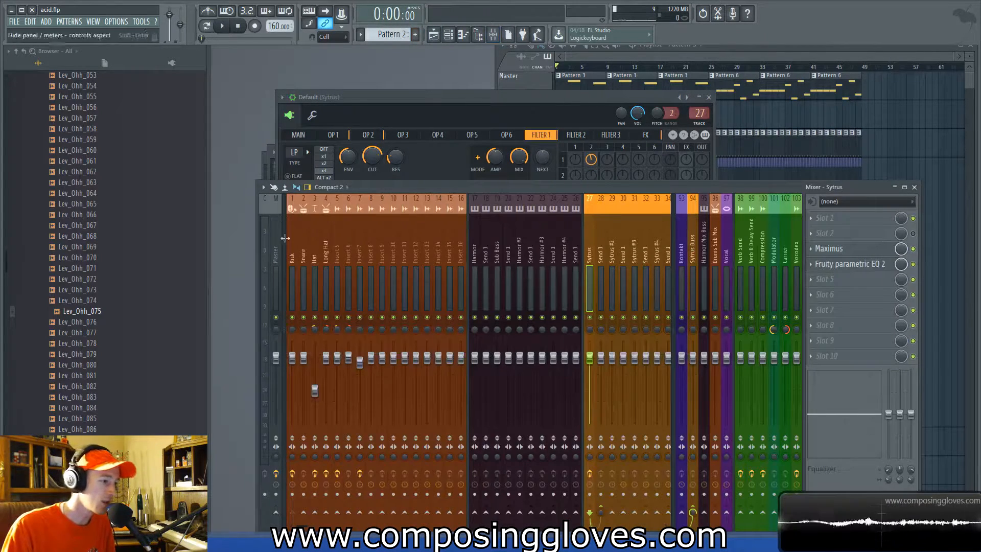
left_click(868, 269)
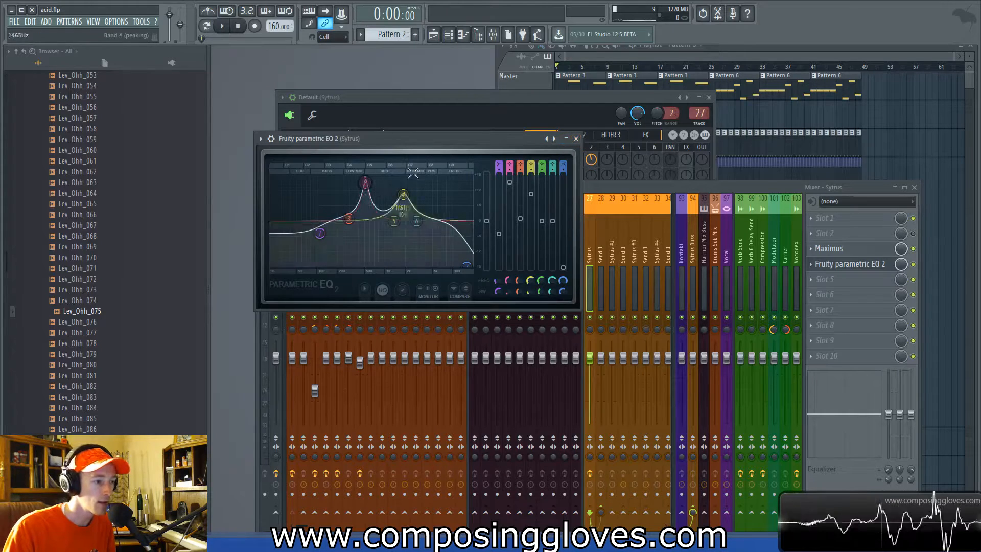
left_click(652, 54)
left_click(606, 69)
left_click_drag(606, 70, 663, 68)
key("space")
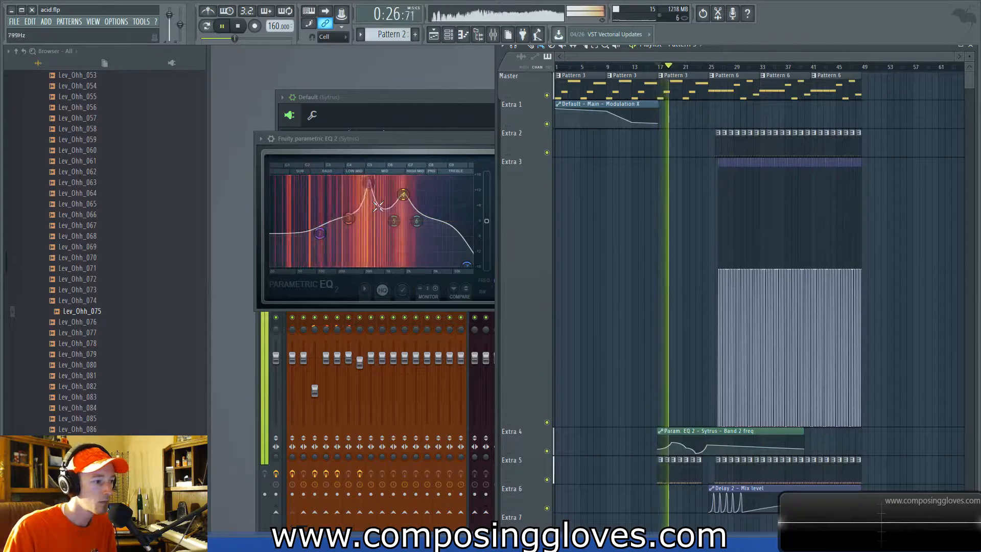
left_click(449, 138)
key("space")
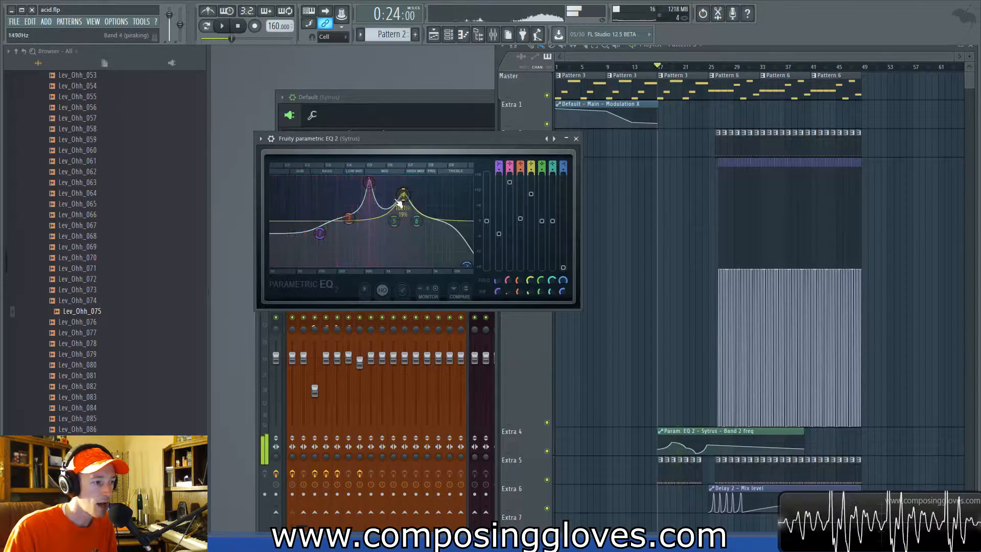
Step: Check Maximus on the Sytrus mixer track, and bypass Fruity parametric EQ 2 with its window closed
left_click(494, 34)
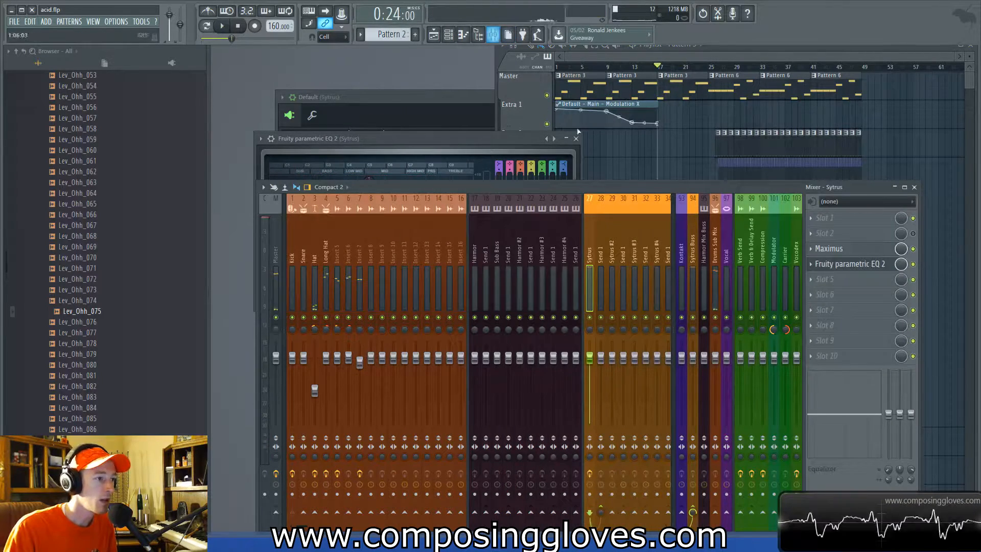
left_click(847, 254)
left_click(847, 254)
left_click(848, 254)
left_click(913, 265)
left_click(878, 265)
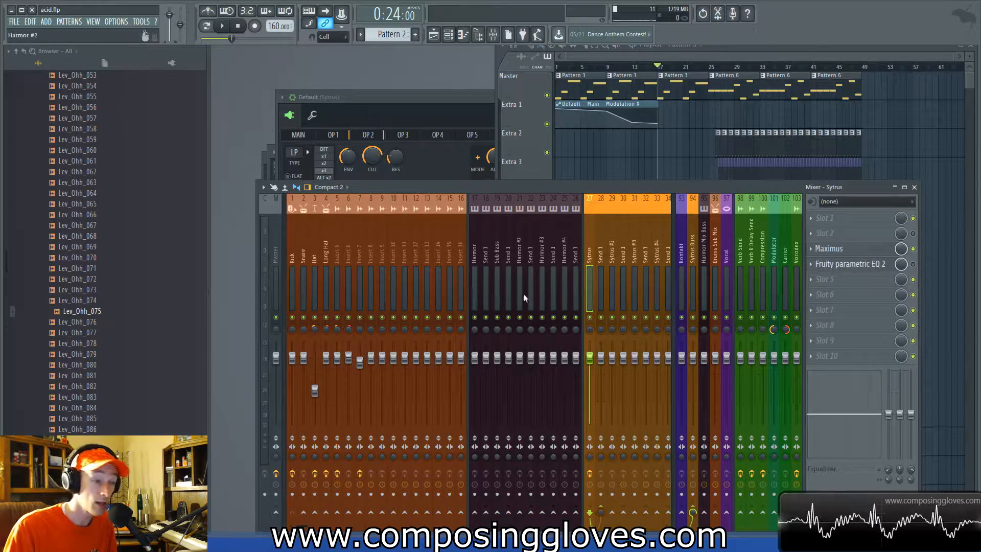
Step: Select the Master mixer track and briefly play the song from bar 17
left_click(277, 286)
key("space")
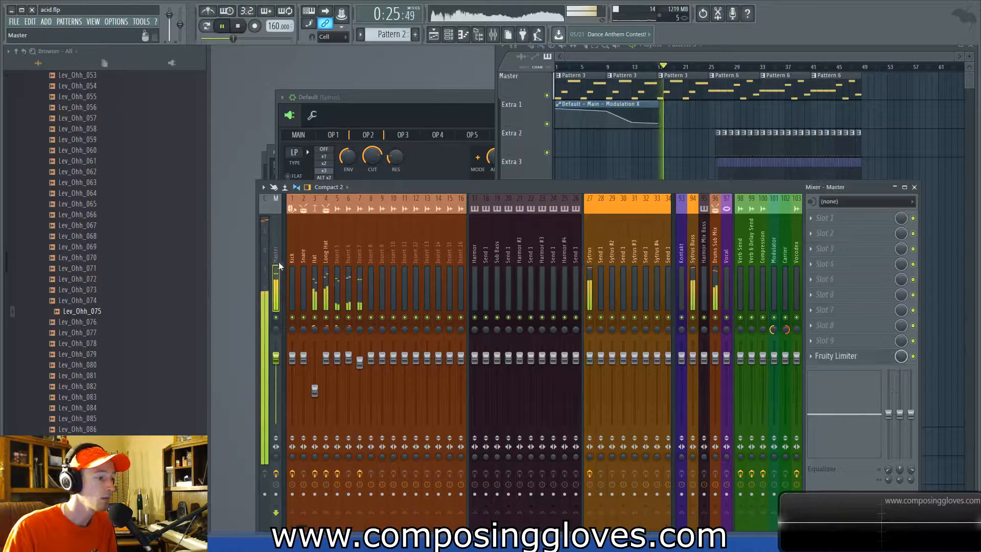
key("space")
Step: Return to the Sytrus mixer track, check Maximus, and play the section from bar 17 with the EQ bypassed
left_click(590, 248)
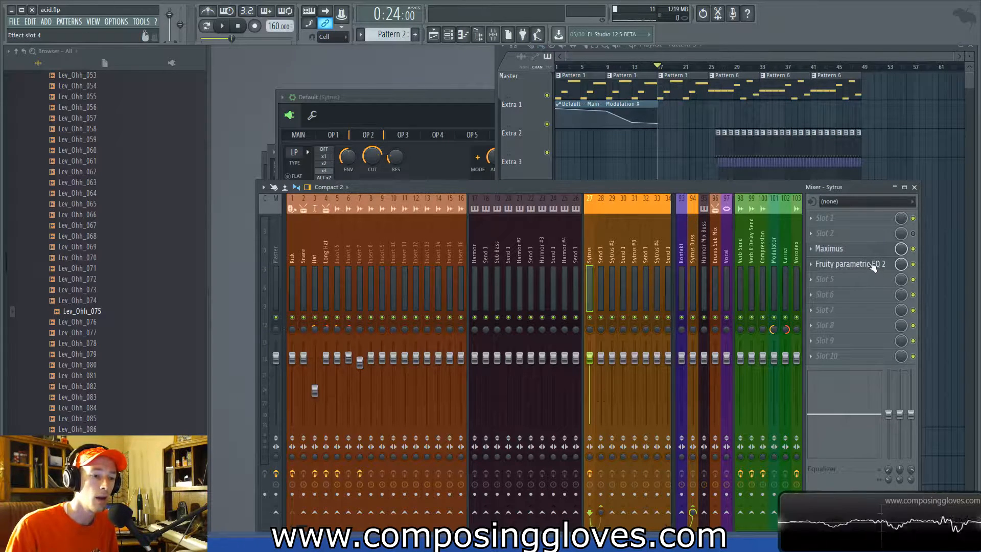
left_click(873, 252)
left_click(873, 252)
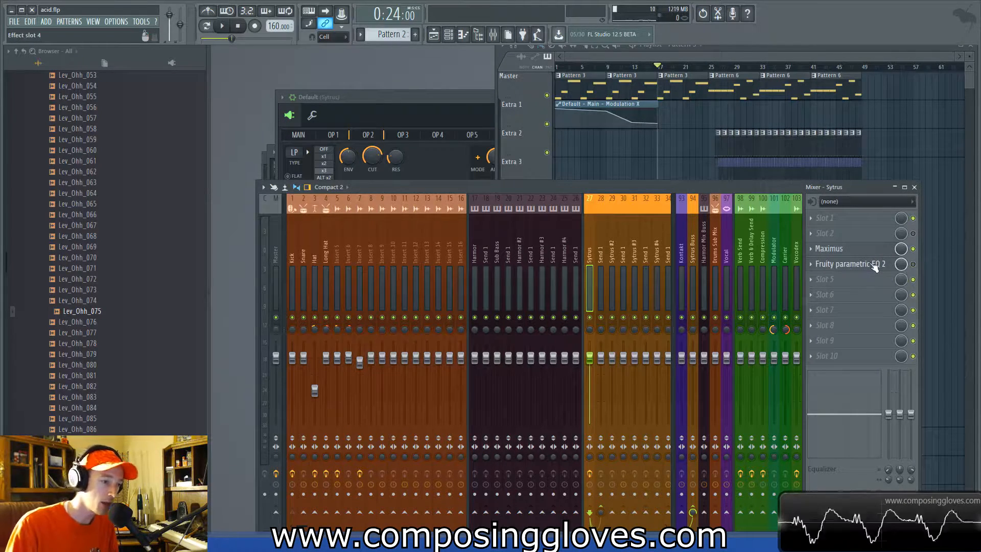
key("space")
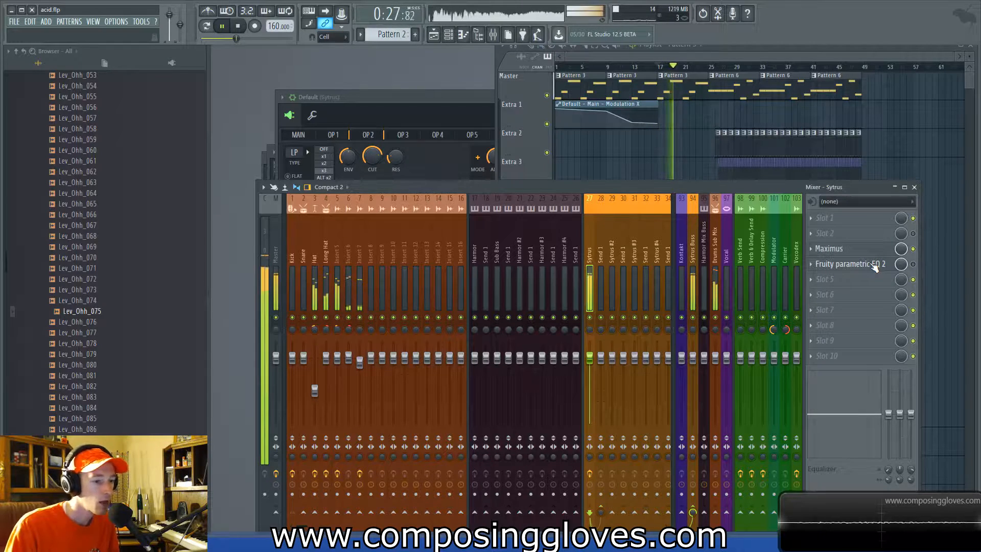
key("space")
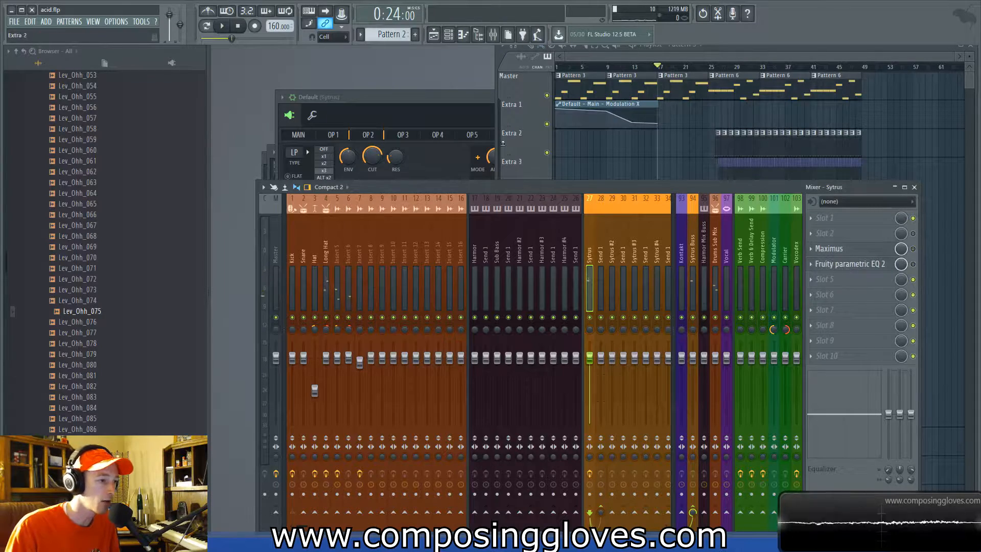
Step: Bring Sytrus forward and examine operators 1 and 2, the main page and Filter 1's cutoff envelope
left_click(467, 99)
left_click_drag(467, 100, 465, 114)
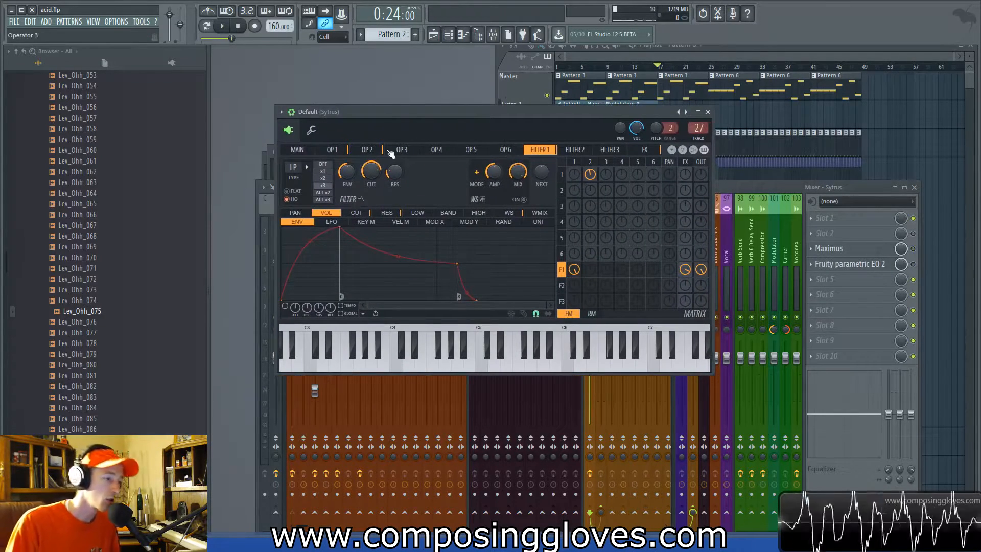
left_click(367, 149)
left_click(332, 149)
left_click(301, 150)
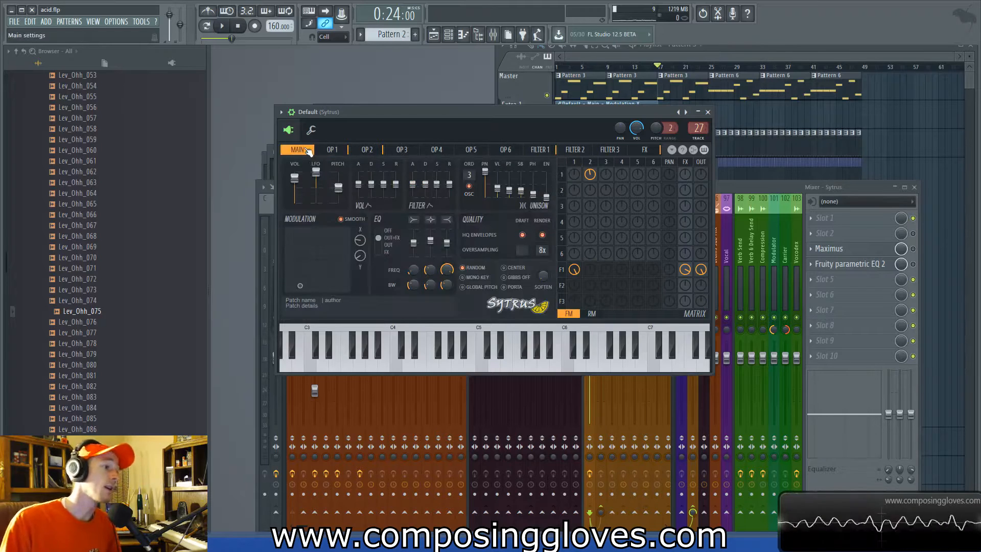
left_click(331, 149)
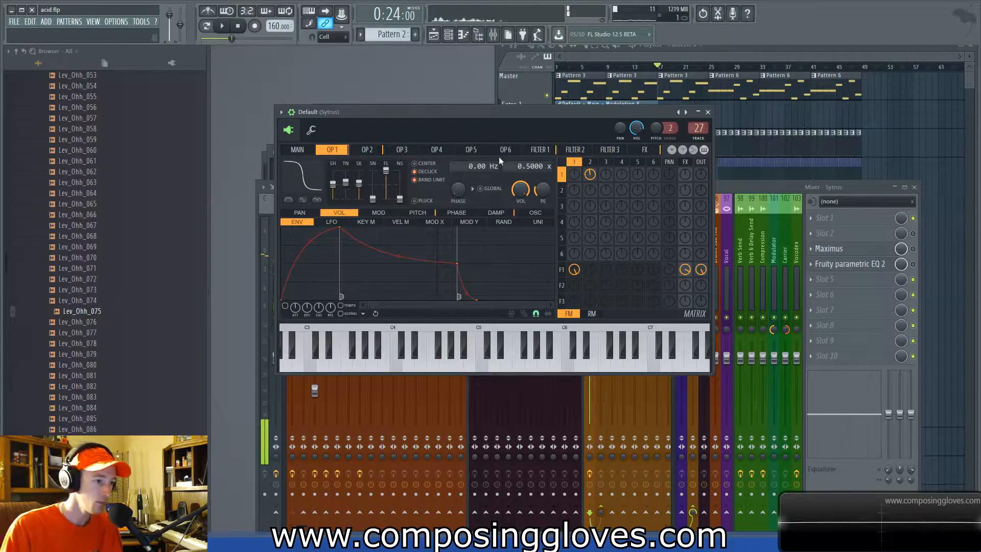
left_click(534, 151)
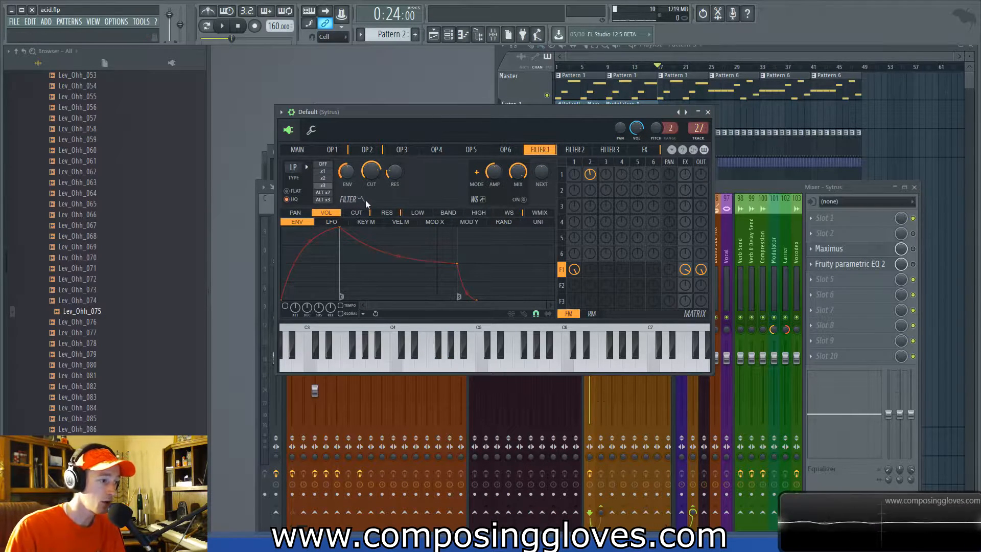
left_click(357, 212)
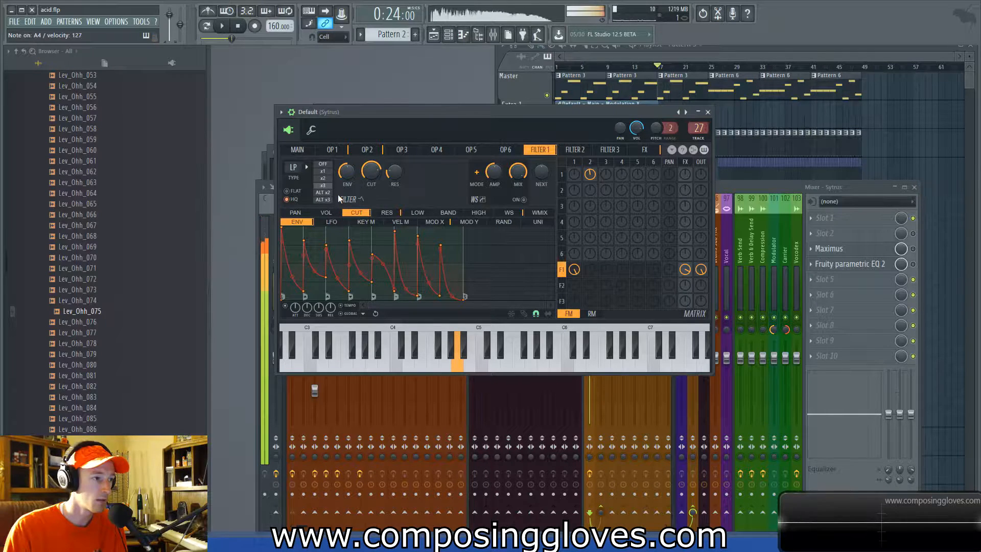
Step: Audition alternative modes for Filter 1, including x2 and ALT x2, and return it to x3
left_click(330, 179)
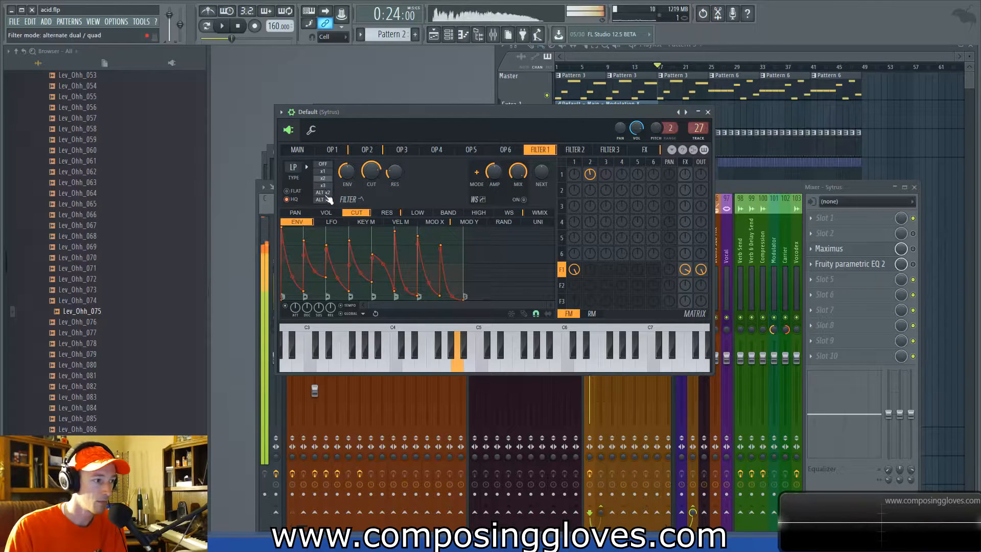
left_click(325, 178)
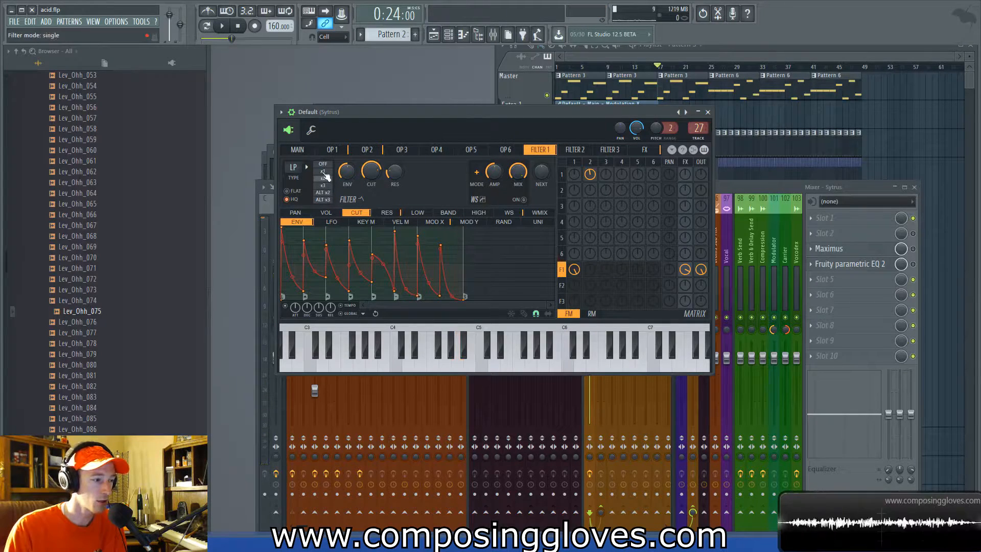
left_click(325, 192)
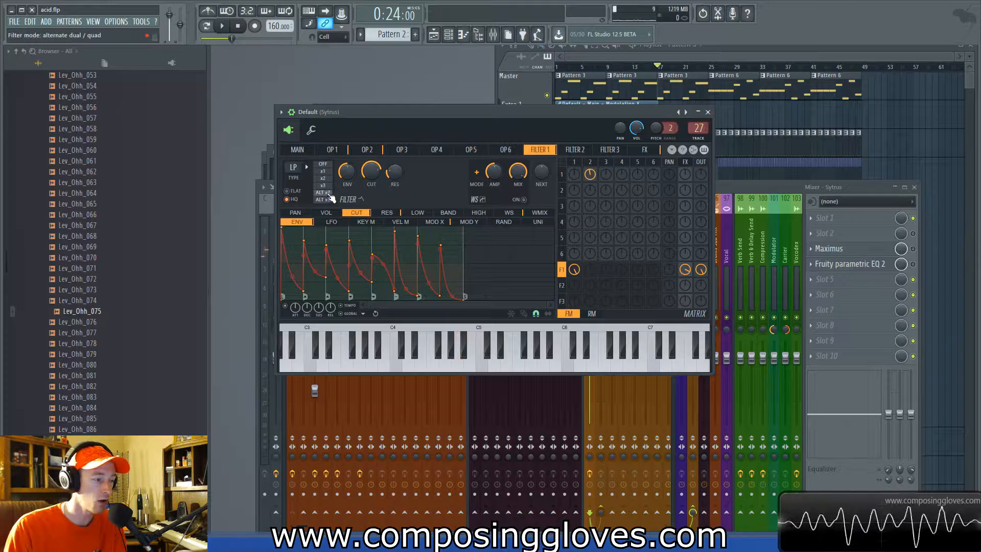
left_click(329, 187)
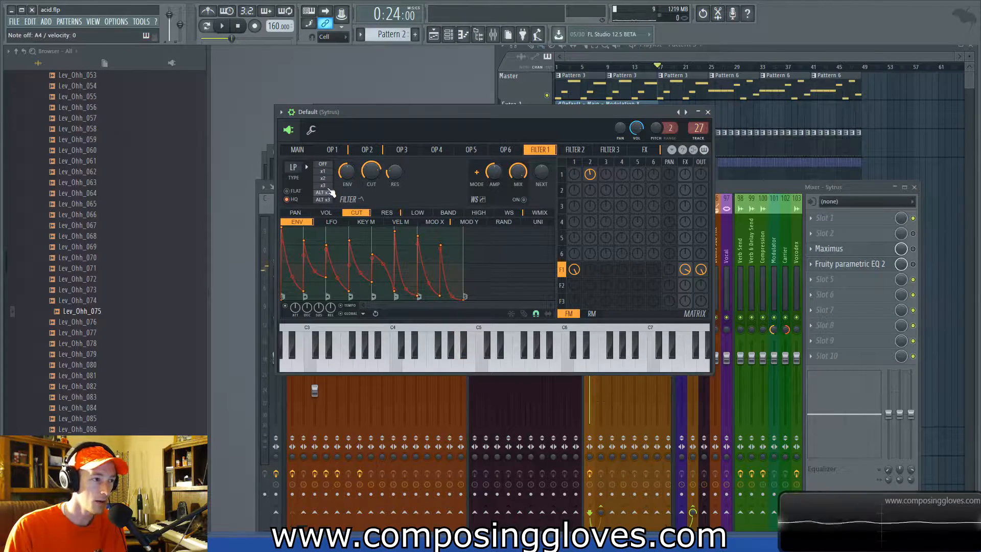
left_click(324, 200)
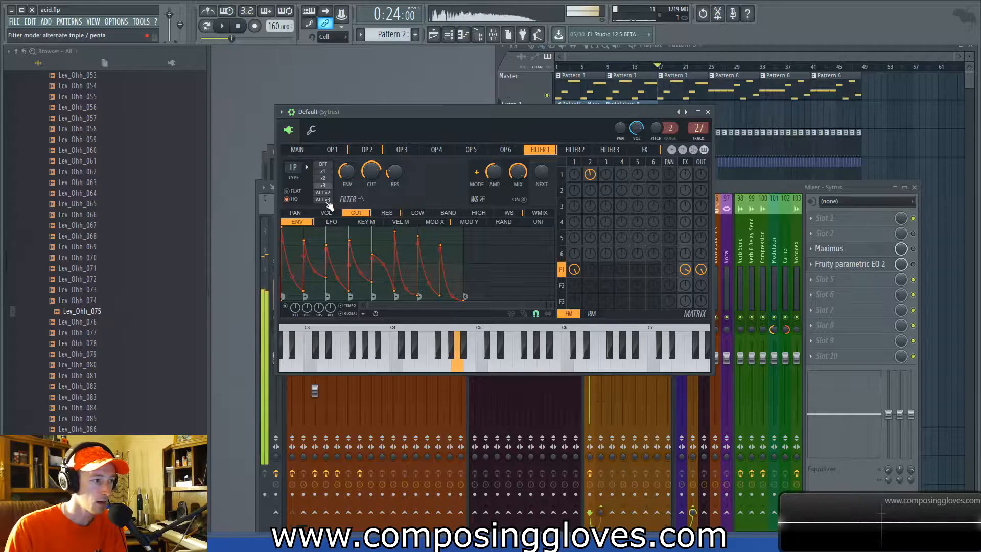
left_click(328, 201)
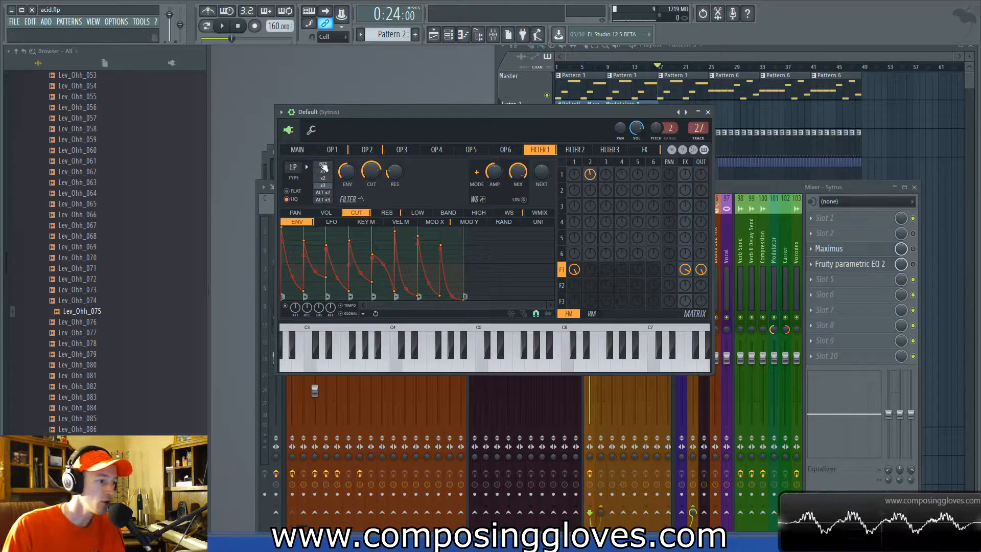
Step: Try the Vanilla low pass type on Filter 1, and set it to Chocolate state variable
left_click(293, 169)
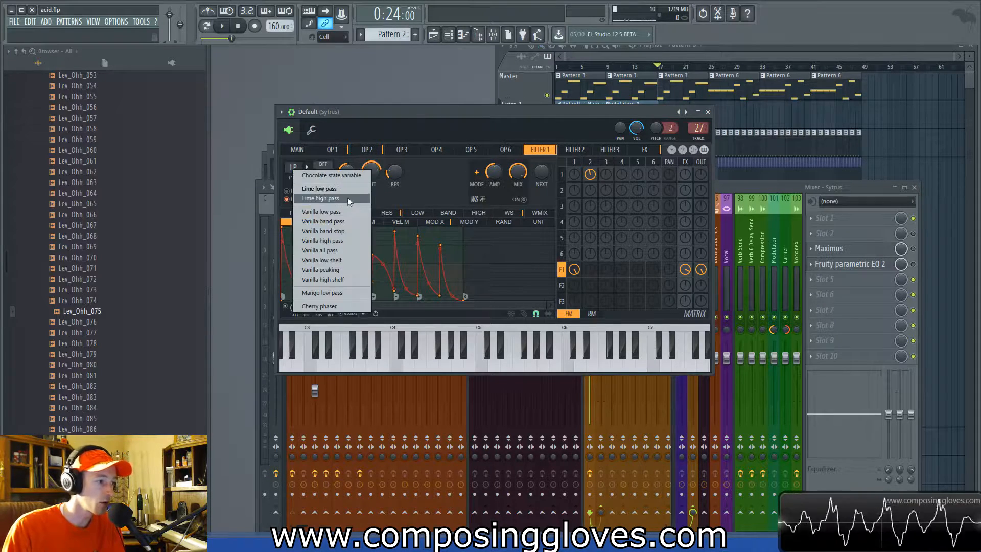
left_click(347, 211)
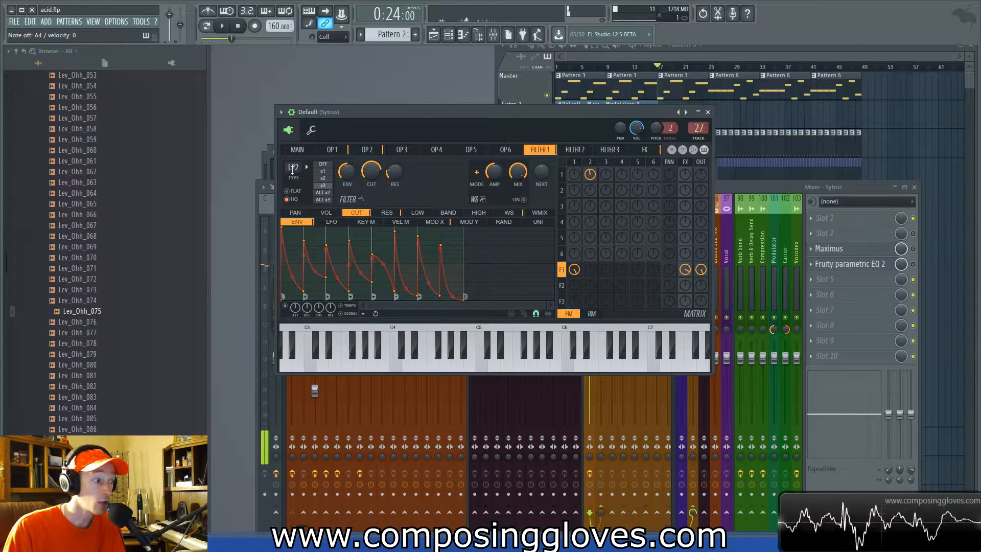
left_click(302, 177)
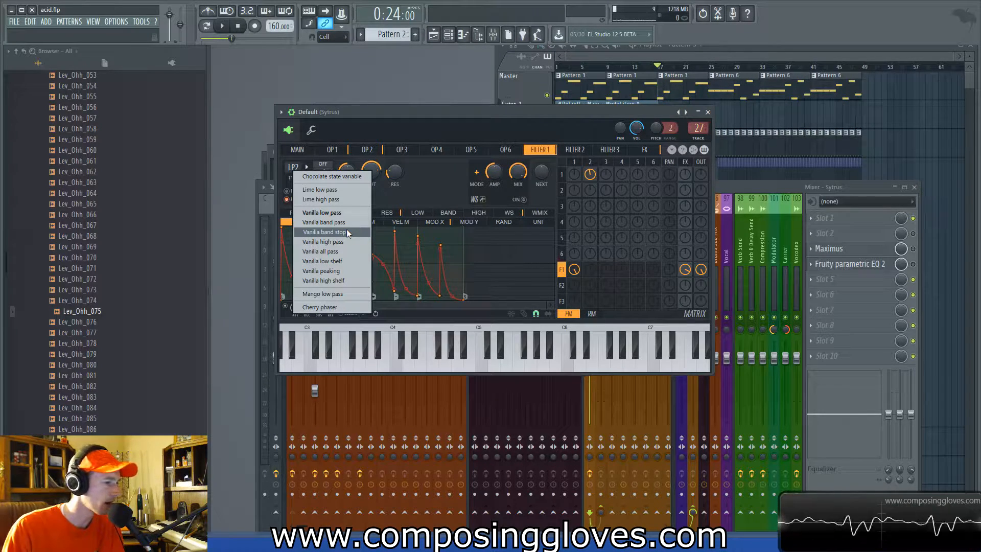
left_click(348, 177)
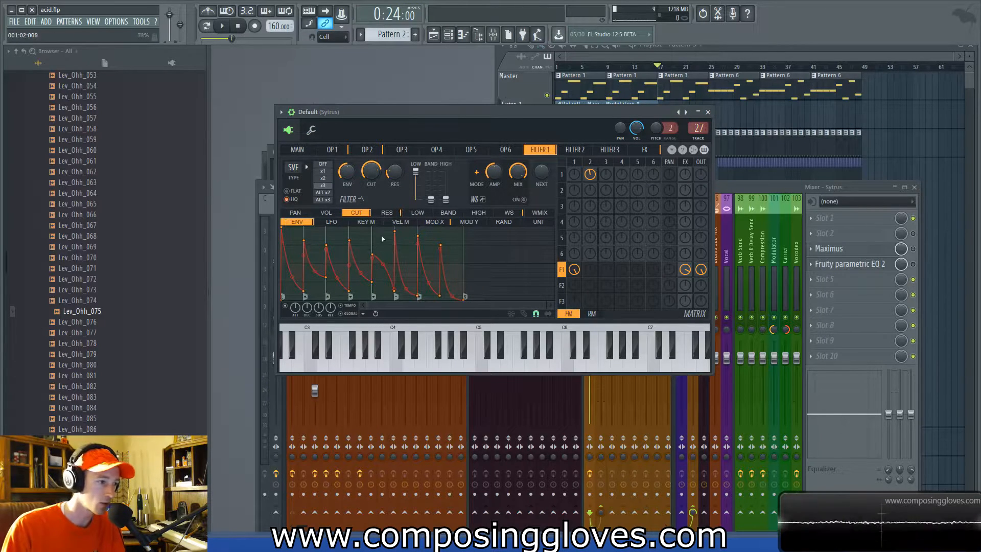
Step: Examine Filter 1's resonance and cutoff envelopes along with the settings of operators 1 and 2
left_click(387, 212)
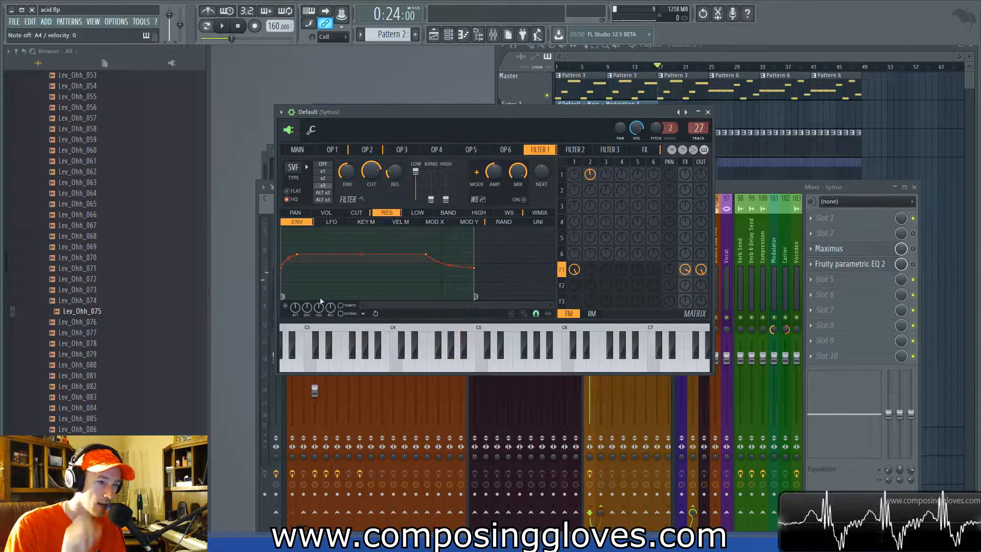
mouse_move(430, 254)
left_mouse_down()
mouse_move(426, 240)
mouse_move(429, 255)
left_mouse_up()
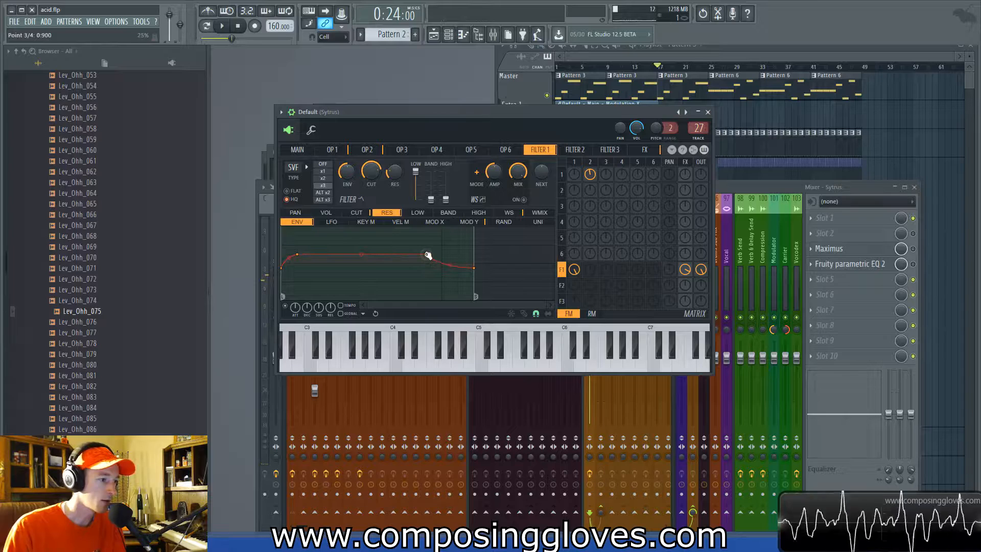
left_click(562, 177)
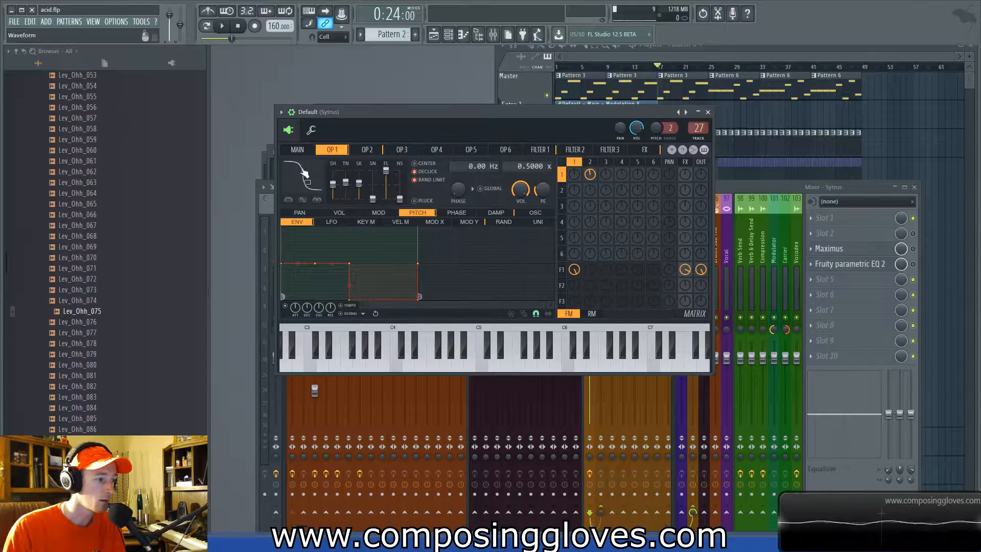
left_click(372, 151)
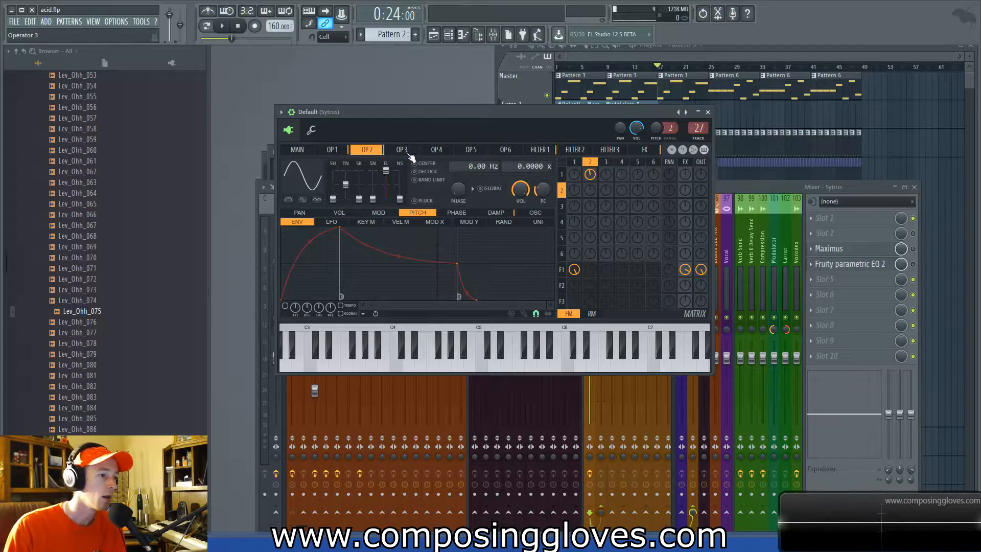
left_click(540, 149)
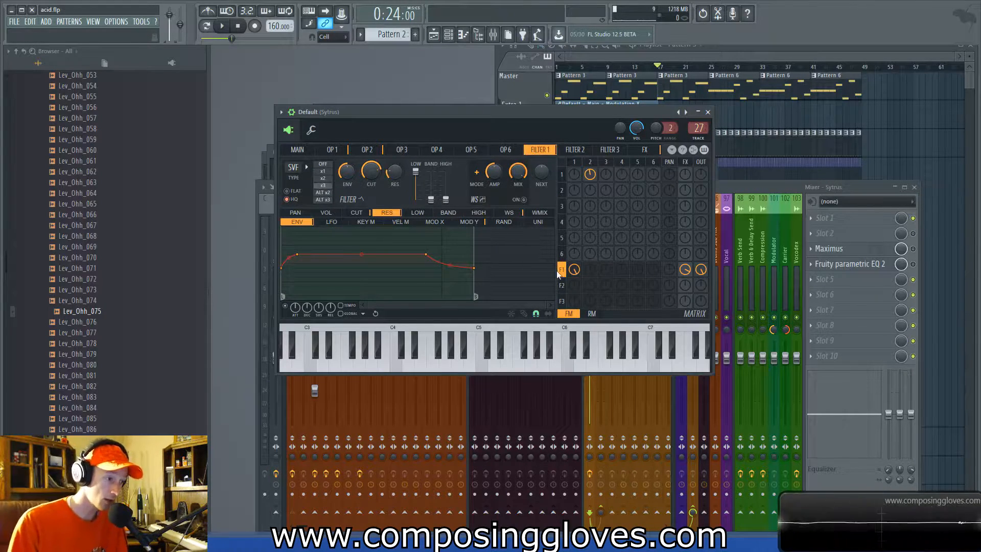
left_click(357, 213)
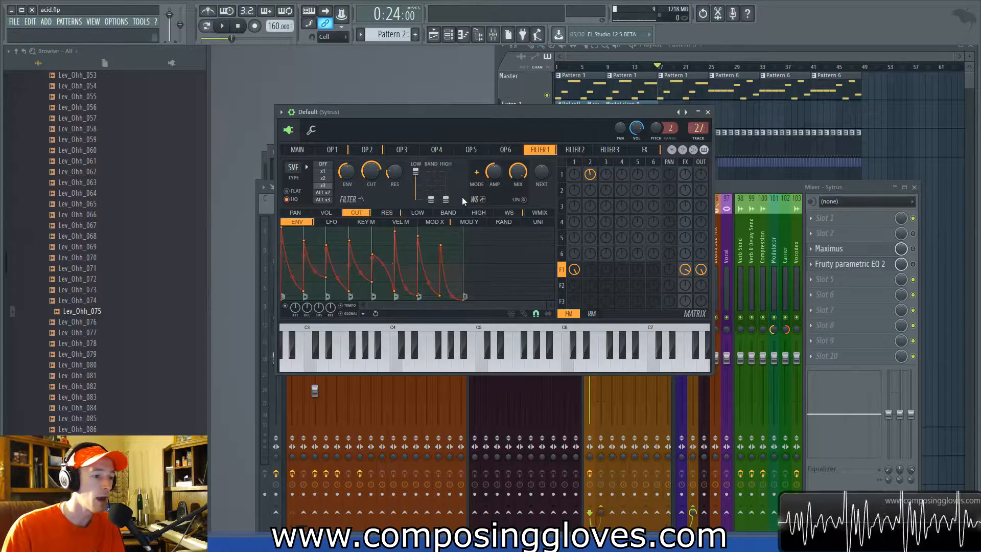
left_click(331, 150)
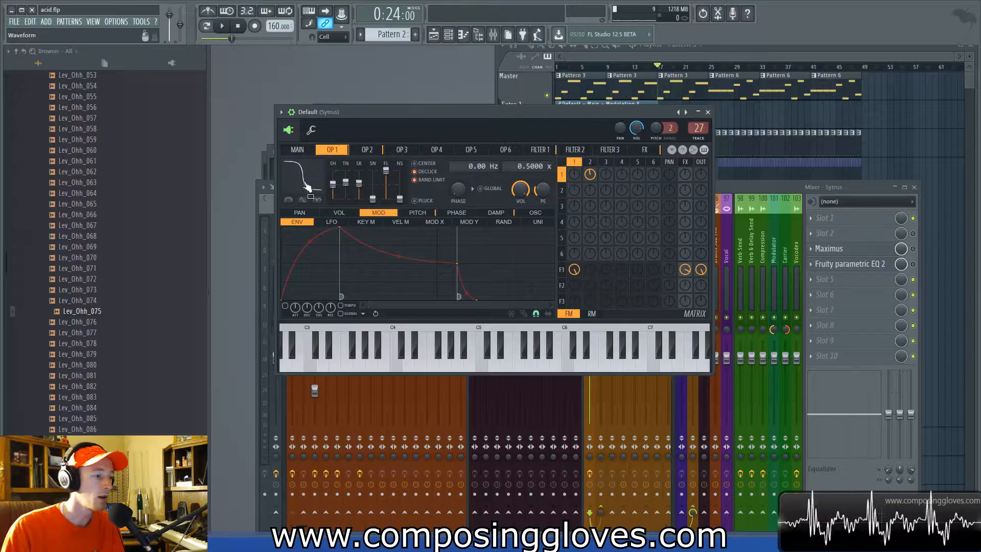
left_click(560, 154)
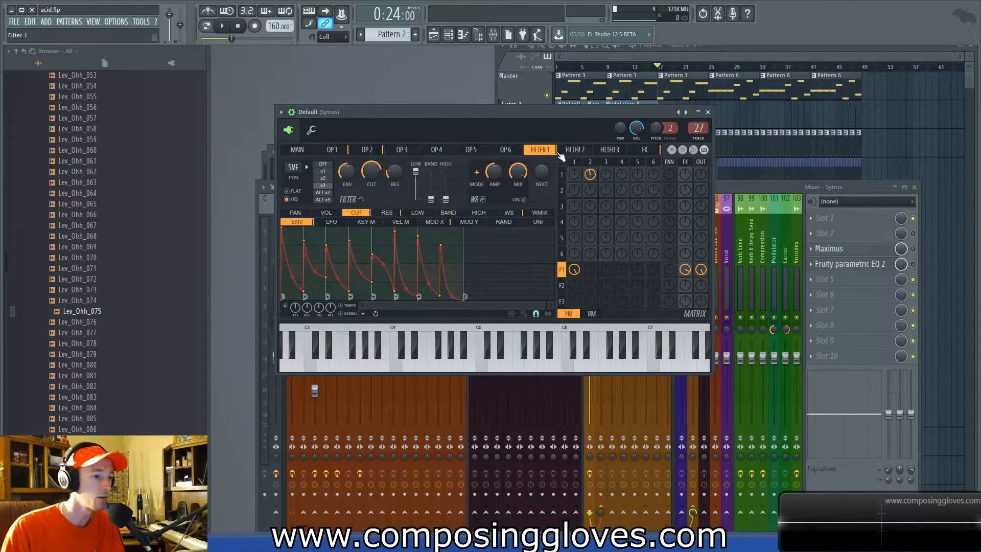
Step: Review Sytrus's unison and effects settings, and nudge the main page's modulation XY point slightly up and right
left_click(309, 150)
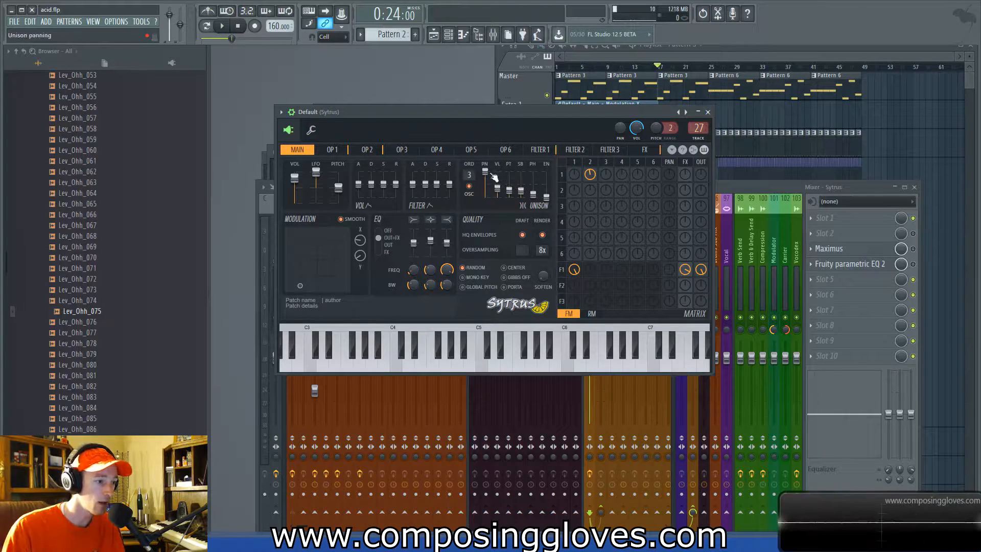
left_click(551, 151)
left_click(645, 150)
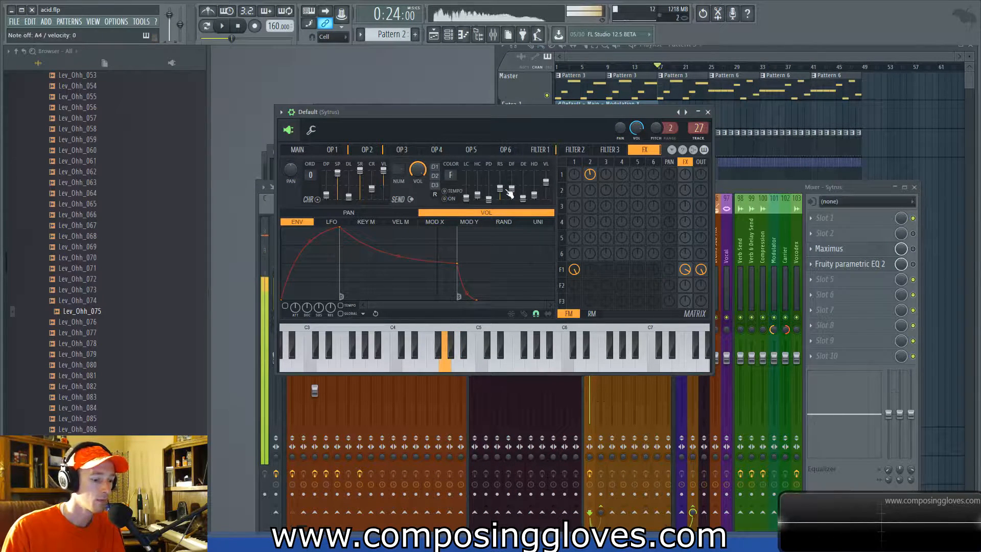
left_click(297, 149)
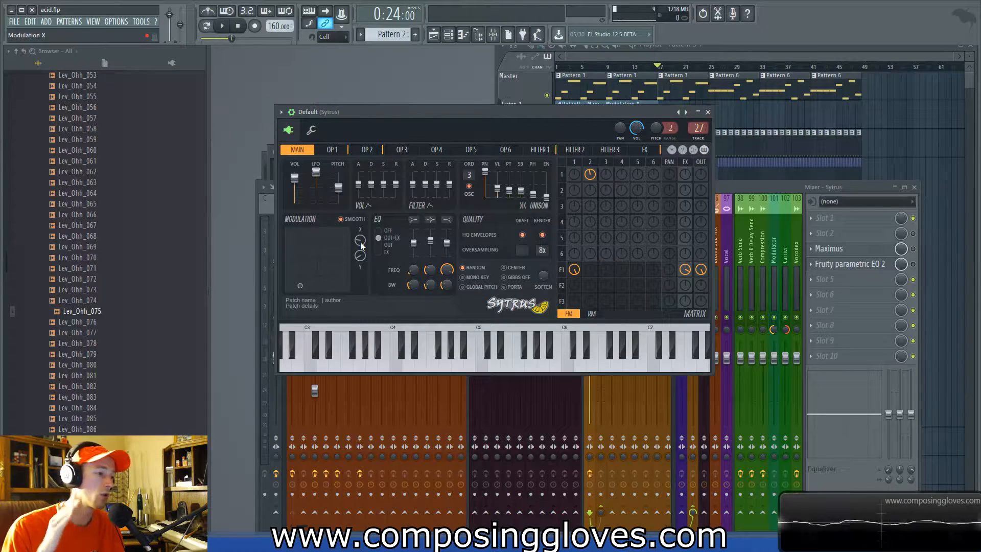
mouse_move(299, 282)
left_mouse_down()
mouse_move(343, 228)
mouse_move(322, 259)
mouse_move(344, 231)
mouse_move(340, 252)
mouse_move(290, 286)
mouse_move(325, 238)
mouse_move(349, 228)
mouse_move(313, 276)
left_mouse_up()
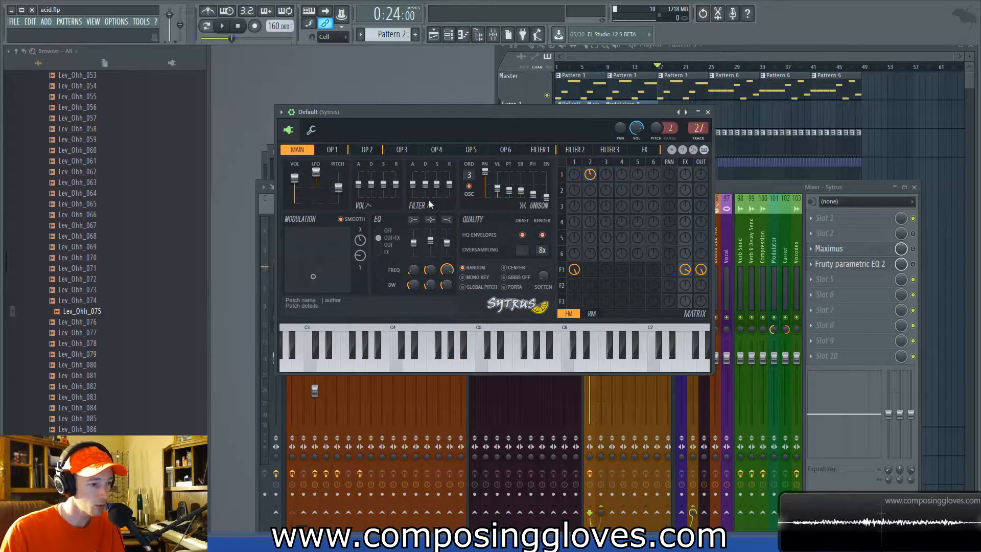
Step: Look through Filters 1 to 3 and audition the third delay on the effects page
left_click(541, 149)
left_click(571, 152)
left_click(598, 151)
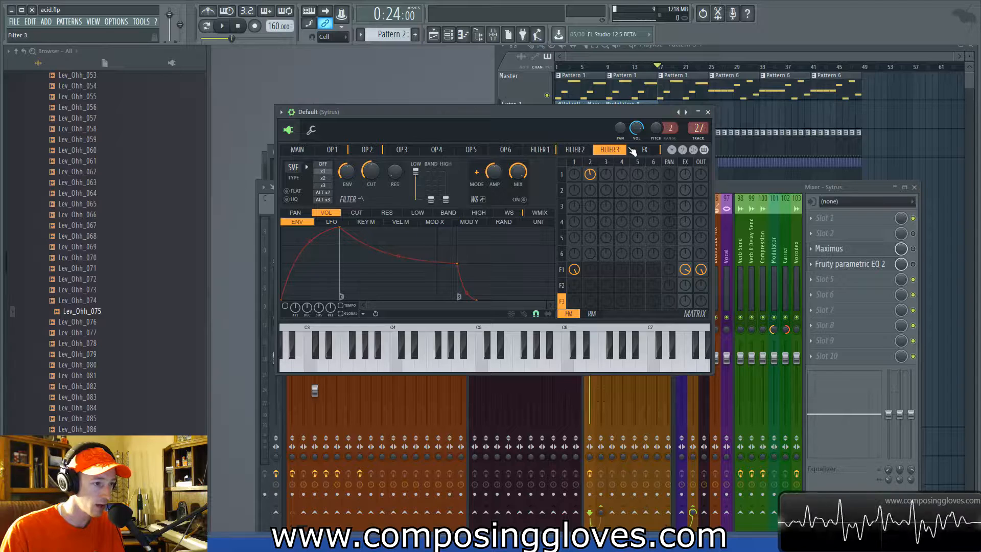
left_click(641, 150)
left_click(445, 199)
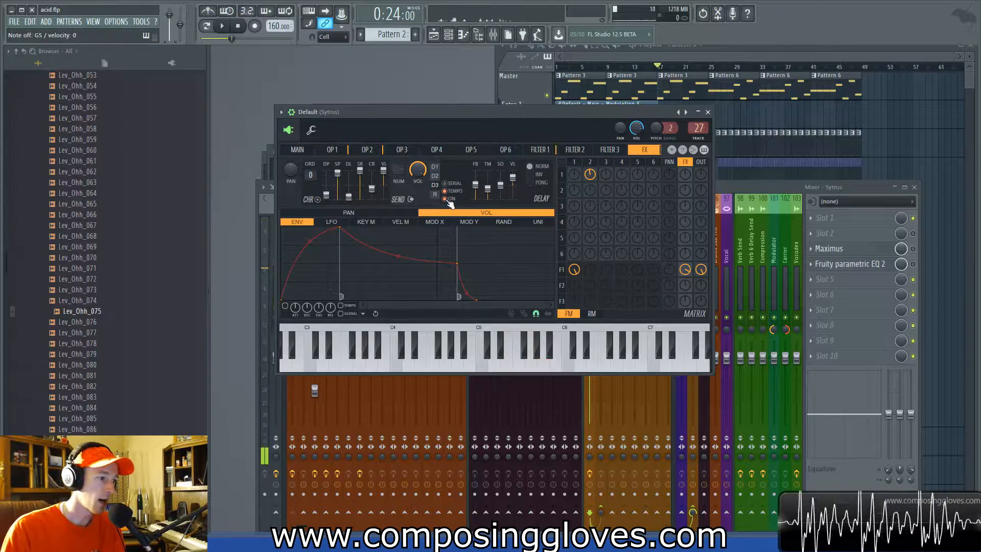
Step: Compare the three filter pages again, recheck the effects page's delay switch, and view operator 1
left_click(608, 150)
left_click(575, 150)
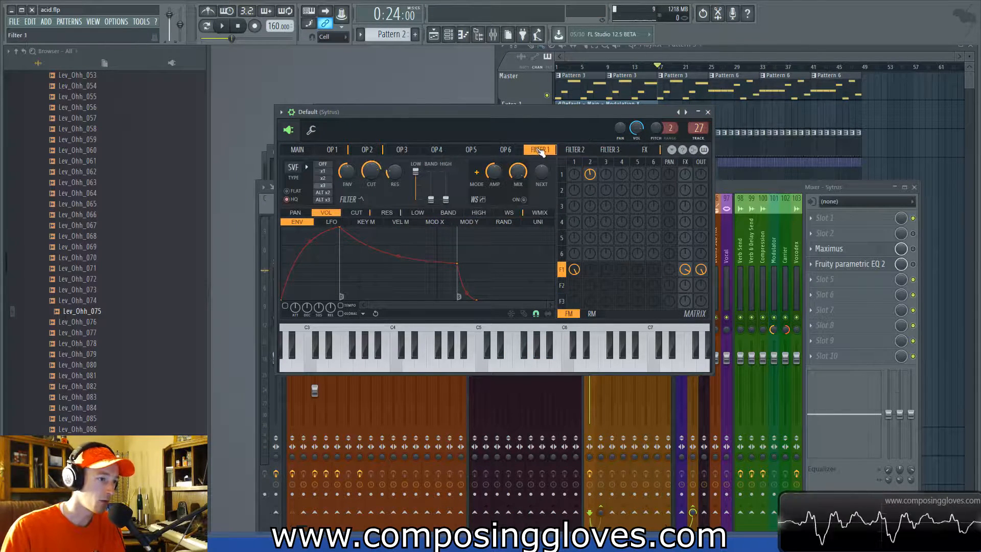
left_click(603, 151)
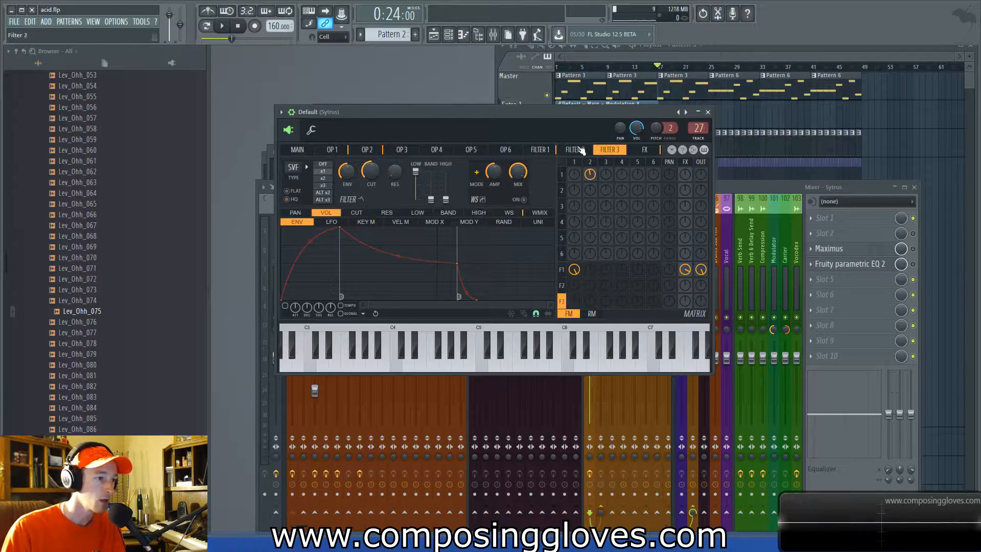
left_click(575, 149)
left_click(609, 150)
left_click(644, 150)
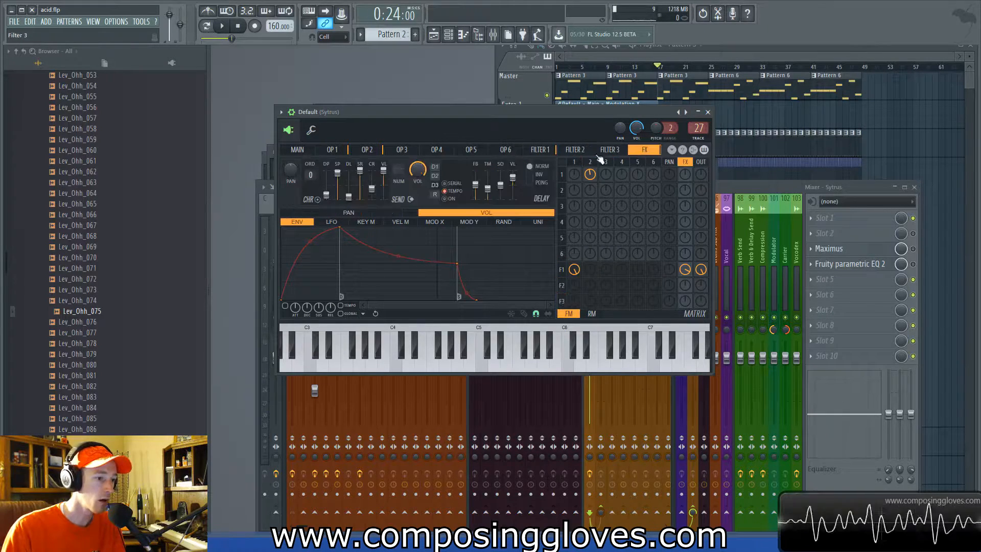
left_click(449, 199)
left_click(333, 149)
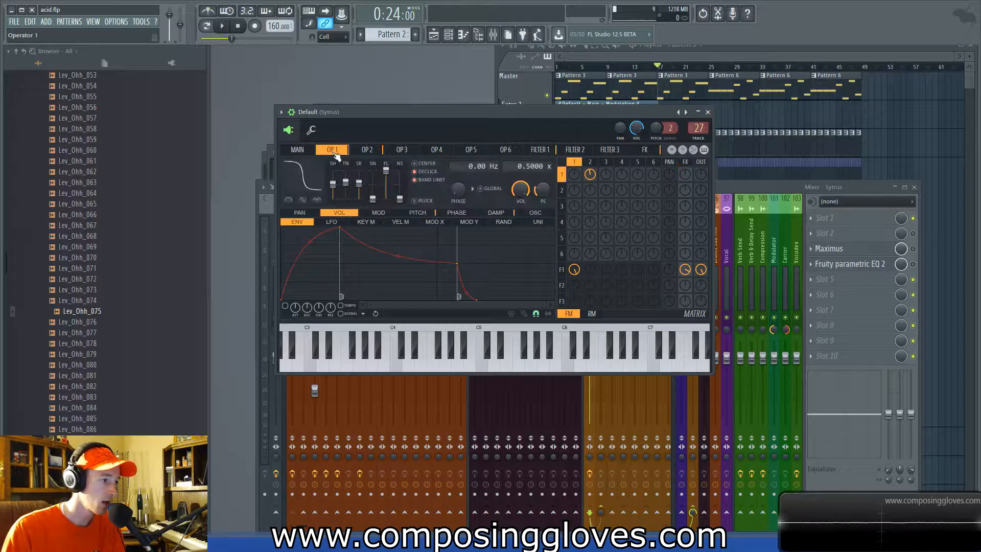
Step: Move the modulation XY point to the pad's upper-right corner and switch on Sytrus's reverb
left_click(298, 150)
left_click_drag(330, 271, 349, 227)
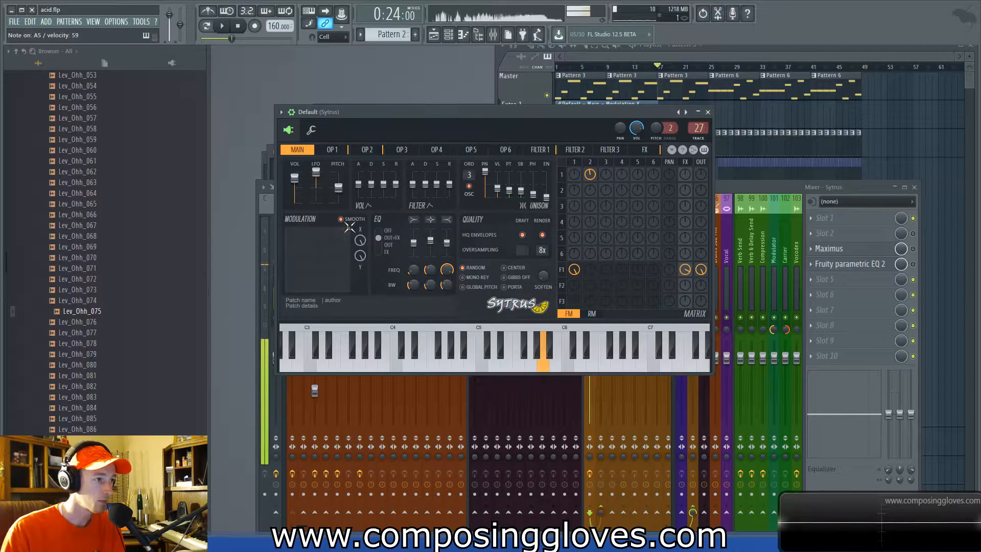
left_click(645, 150)
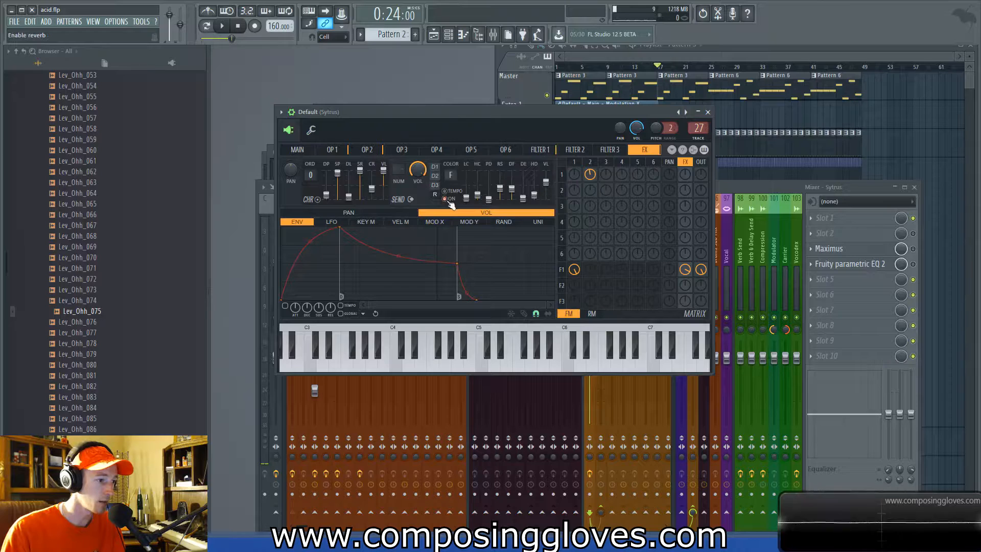
left_click(447, 199)
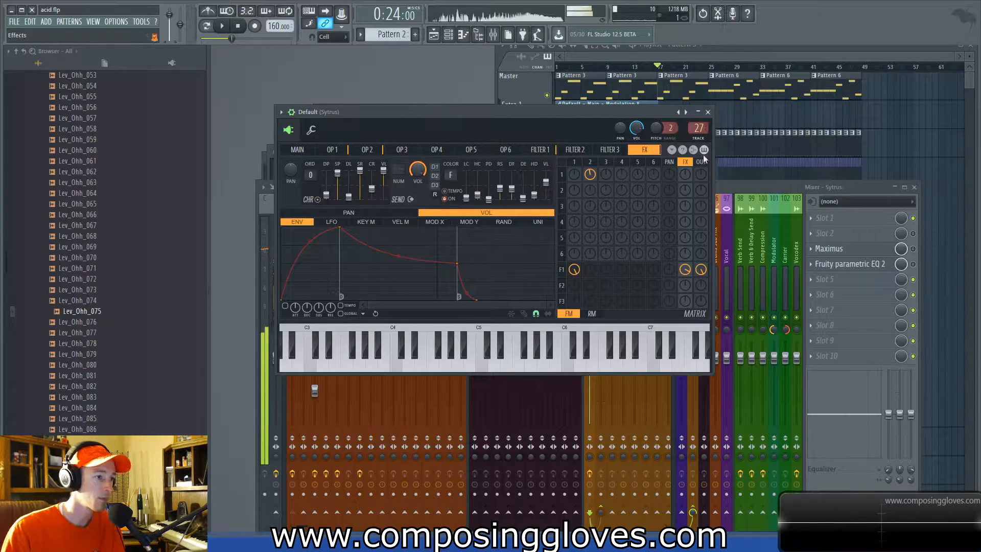
Step: Close Sytrus, examine the low, mid and high band curves in the track's Maximus, and close it
left_click(708, 111)
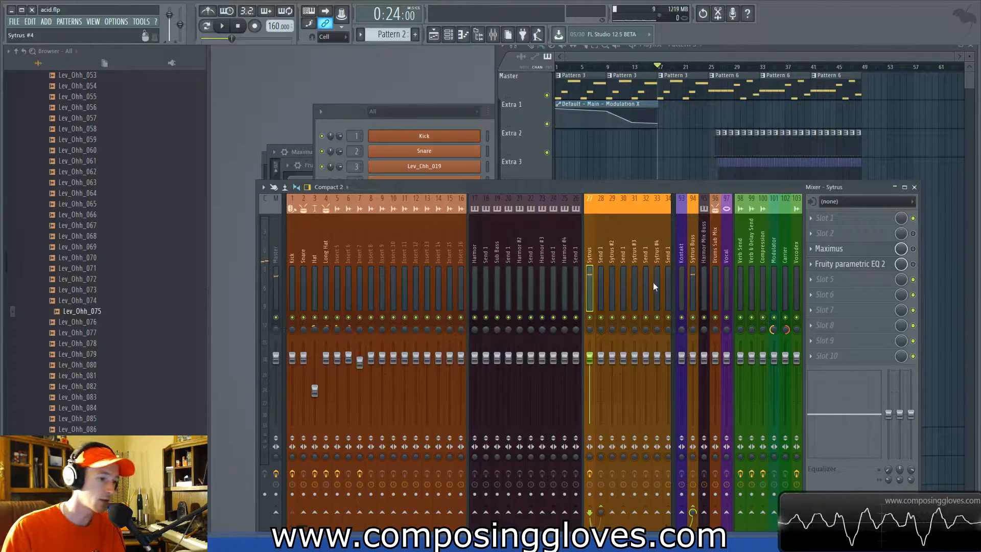
left_click(844, 249)
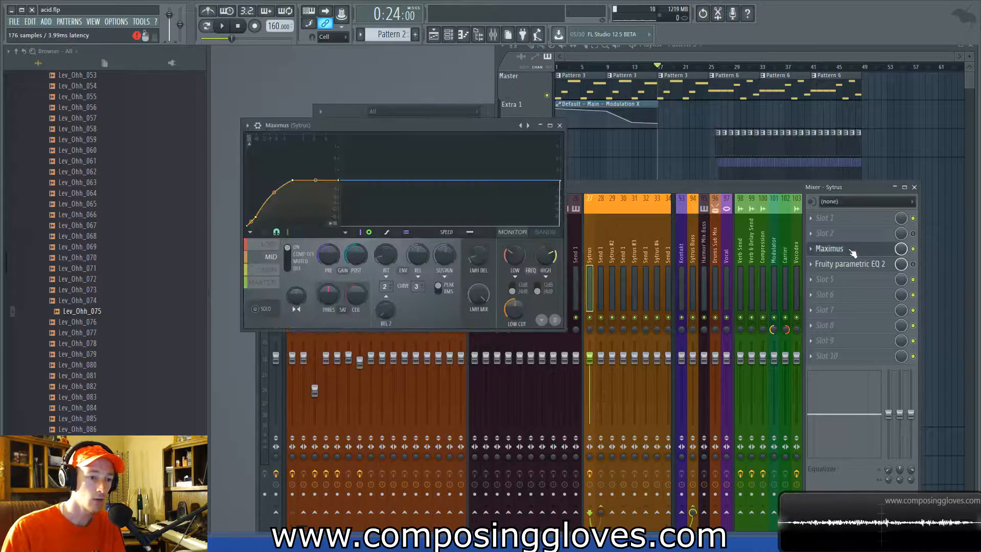
left_click(270, 245)
left_click(270, 270)
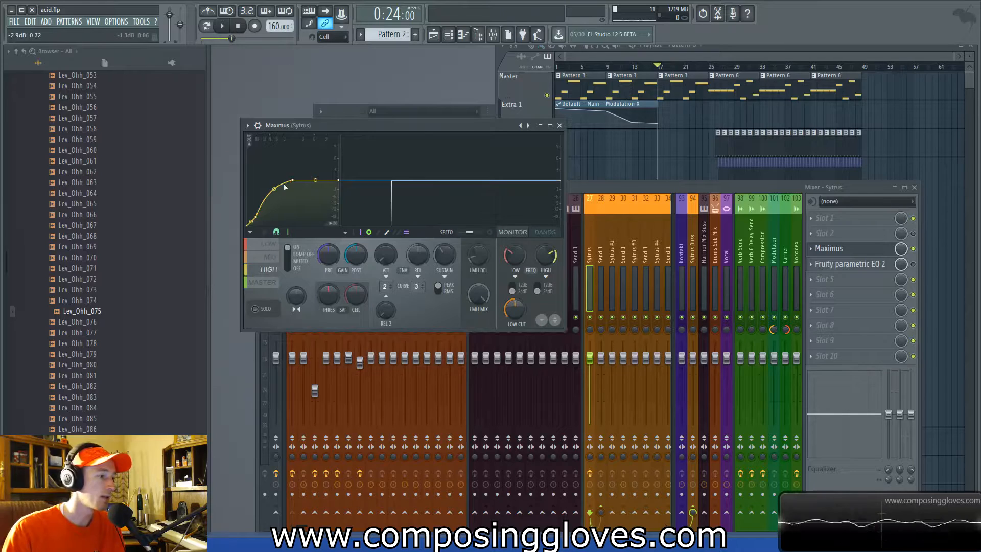
left_click(560, 125)
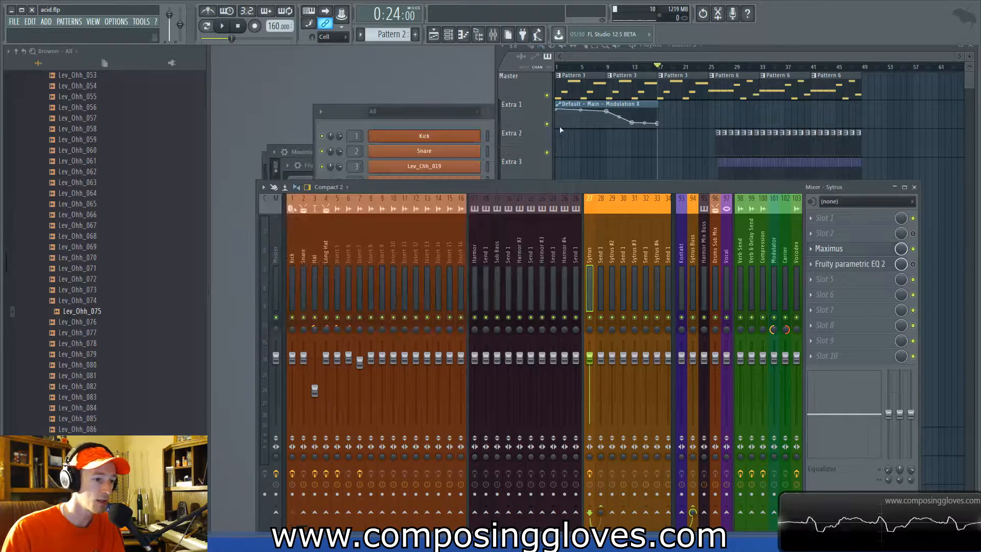
Step: Open Fruity parametric EQ 2 on the Sytrus track, move its window clear, and inspect the band 2 and 4 peaks
left_click(866, 268)
left_click_drag(444, 140, 565, 162)
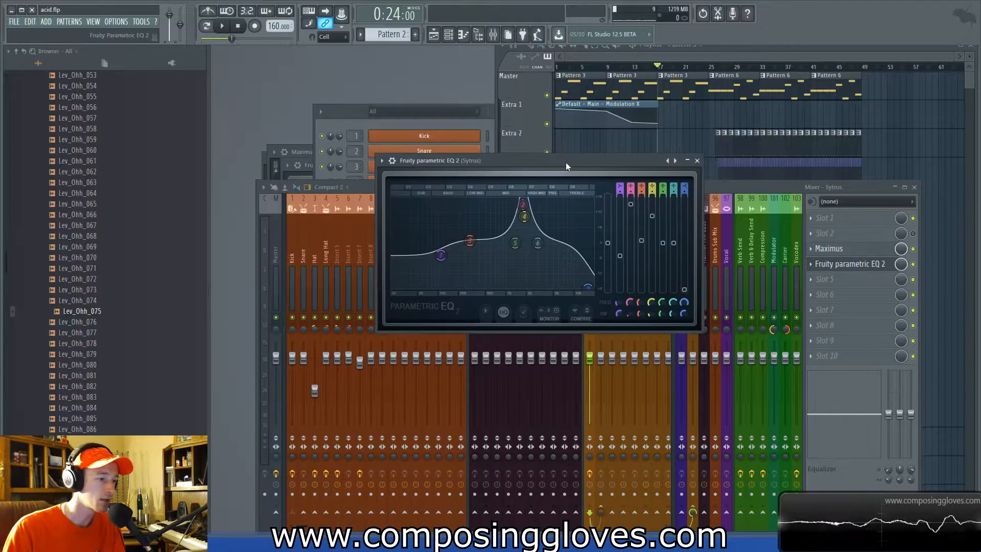
left_click_drag(528, 215, 529, 210)
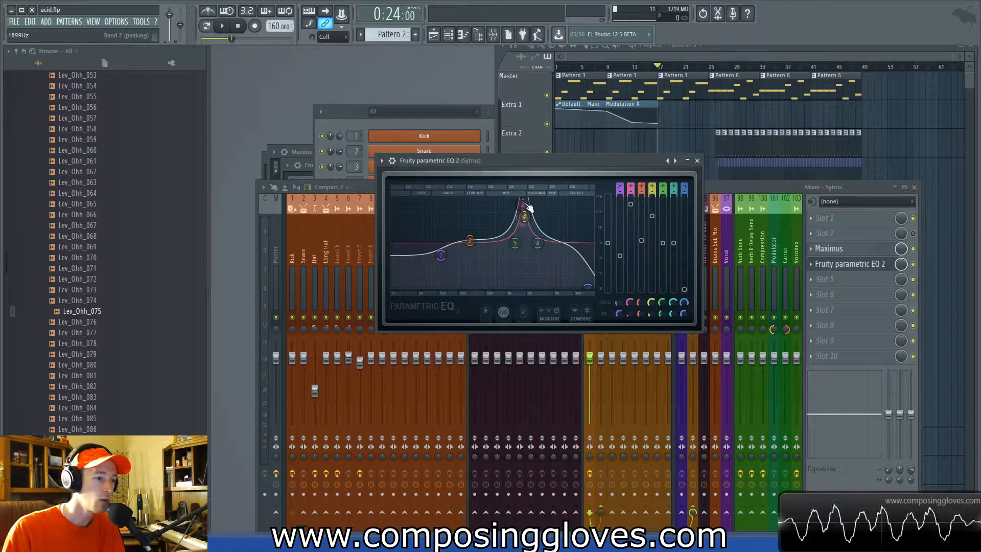
Step: Show the EQ's Band 2 freq automation in the playlist and play from bar 17 while watching the EQ curve
left_click(630, 52)
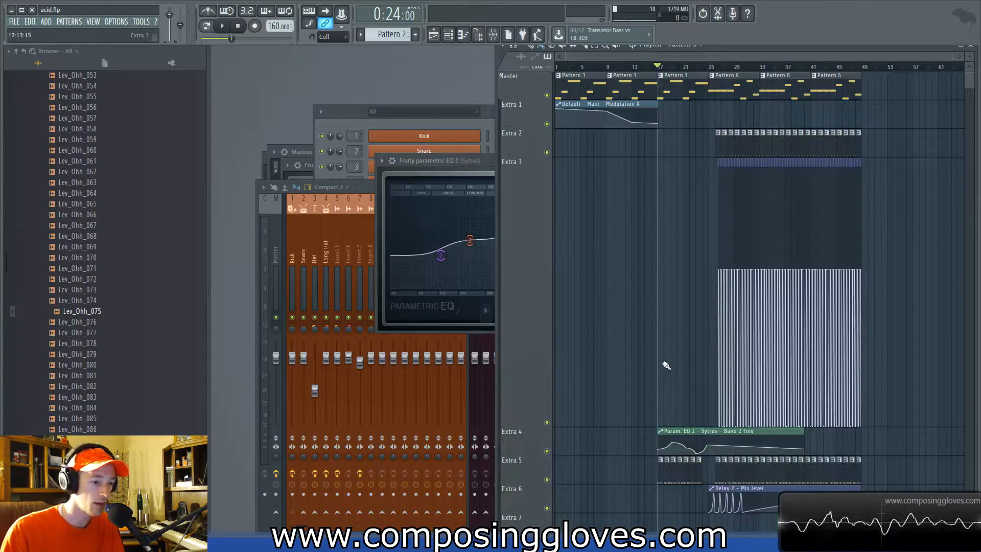
key("space")
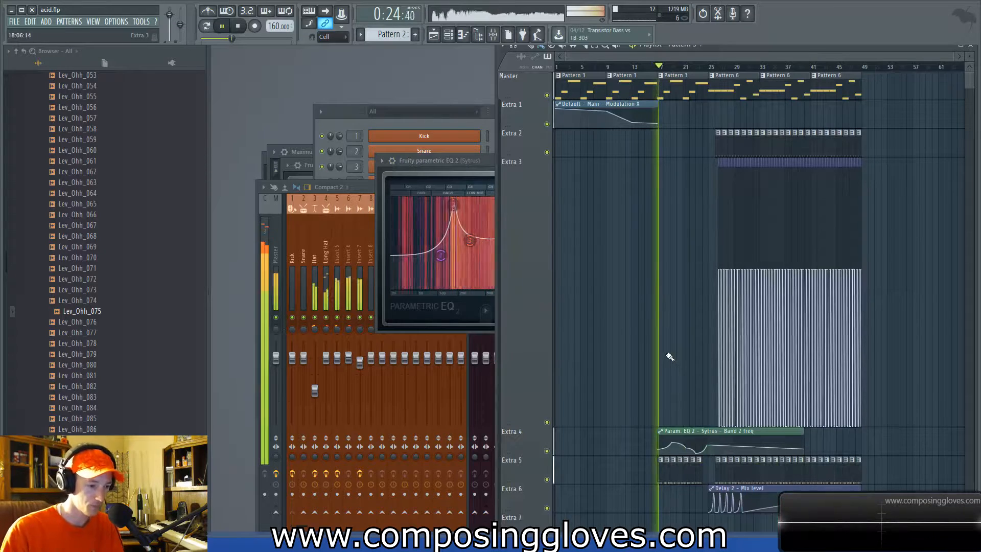
left_click(487, 164)
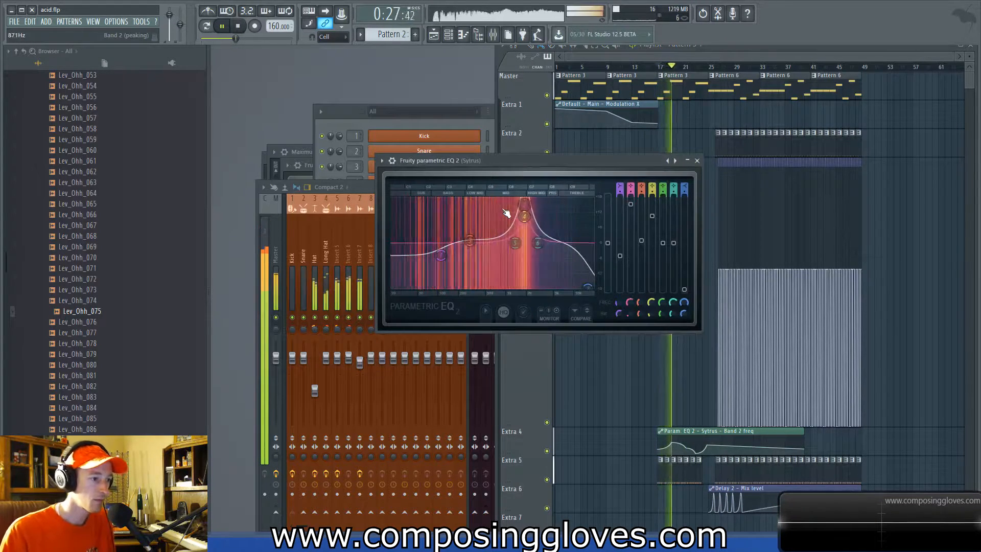
key("space")
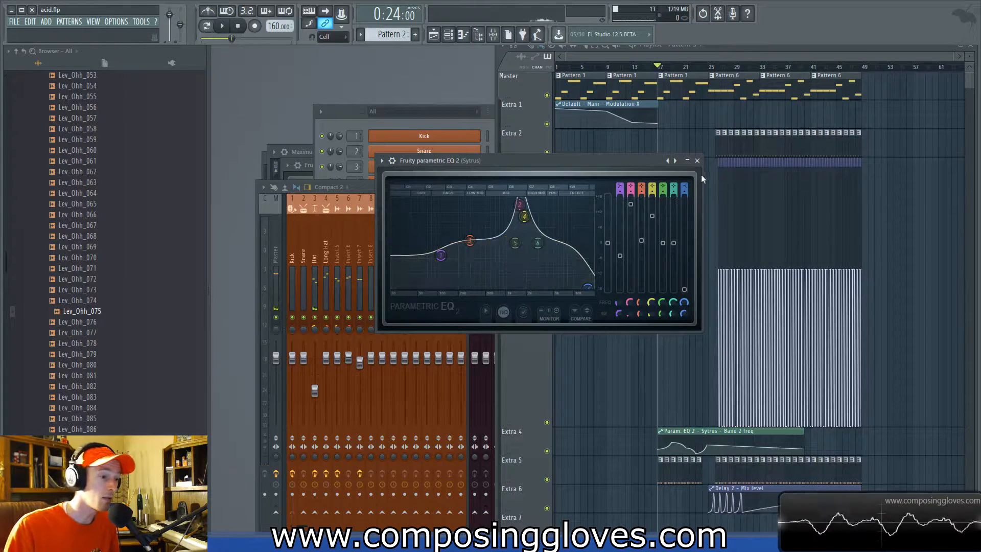
Step: Close the EQ, open the Acid 5 Sytrus from the channel rack and move its window higher
left_click(697, 161)
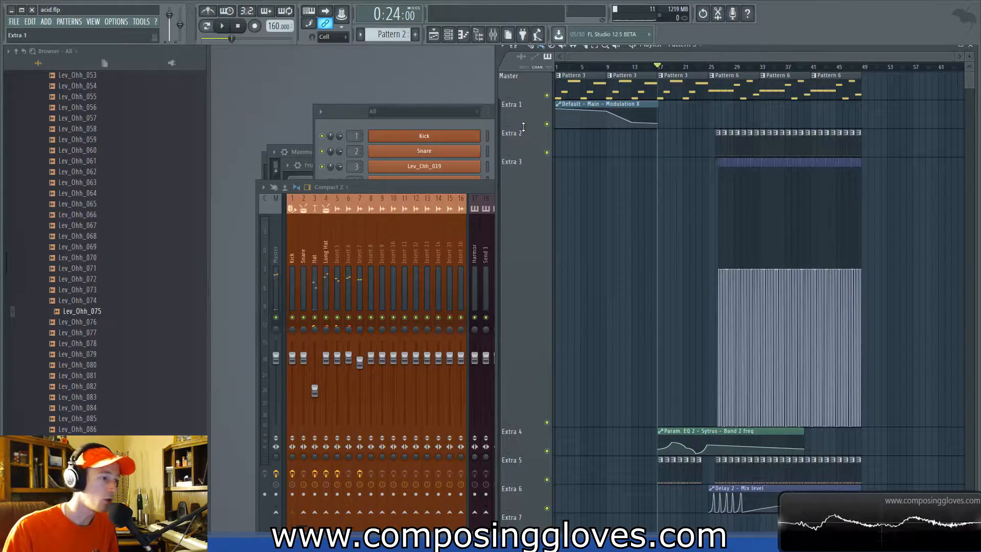
left_click(330, 109)
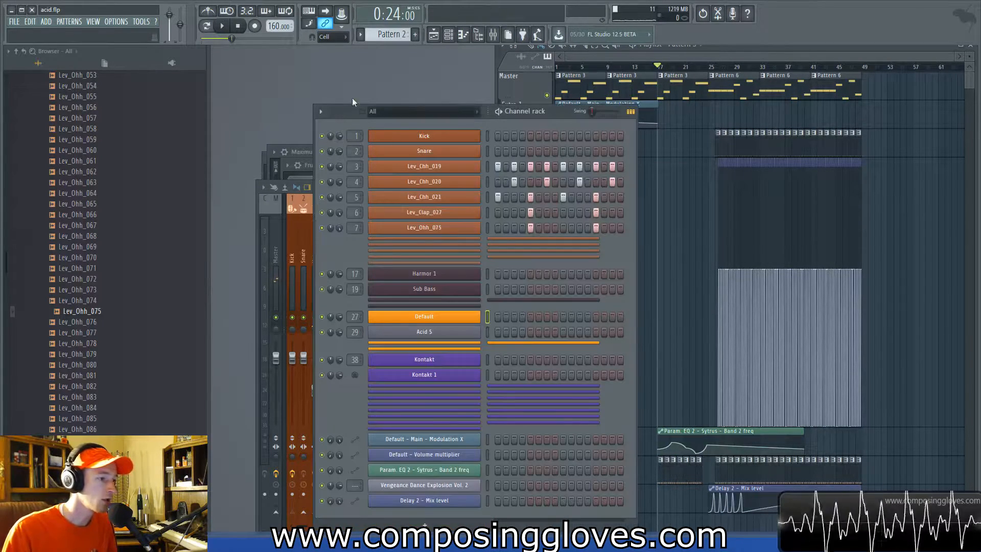
left_click(456, 336)
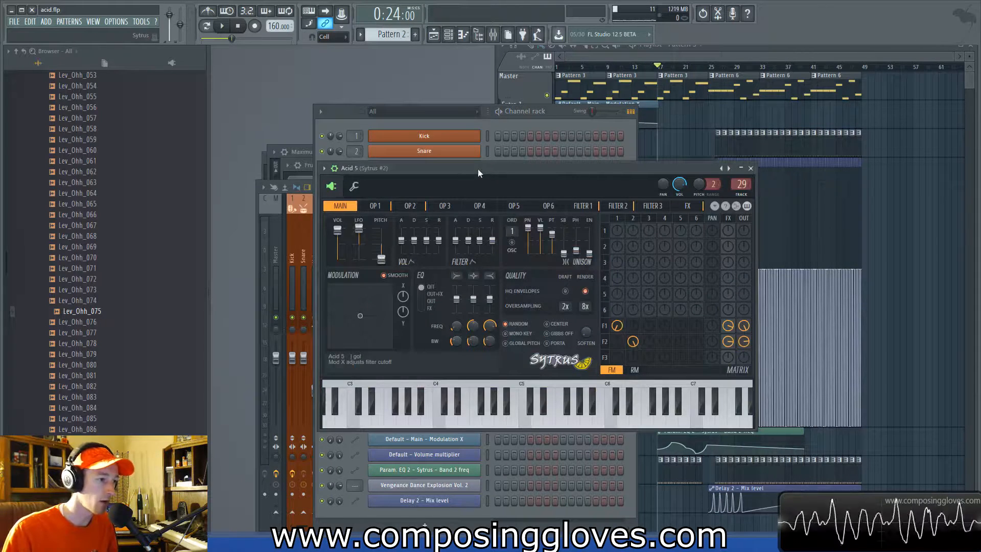
left_click_drag(477, 169, 447, 99)
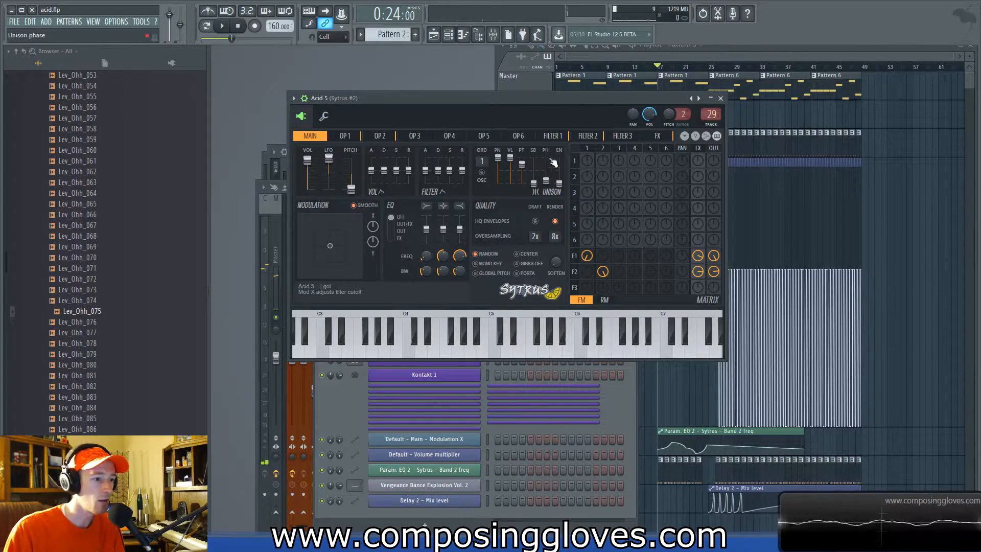
Step: Review Acid 5's operator 2, its three filters and its effects page, including the D3 and D1 delay units
left_click(660, 137)
left_click(381, 136)
left_click(553, 136)
left_click(588, 136)
left_click(622, 136)
left_click(655, 137)
left_click(622, 136)
left_click(656, 136)
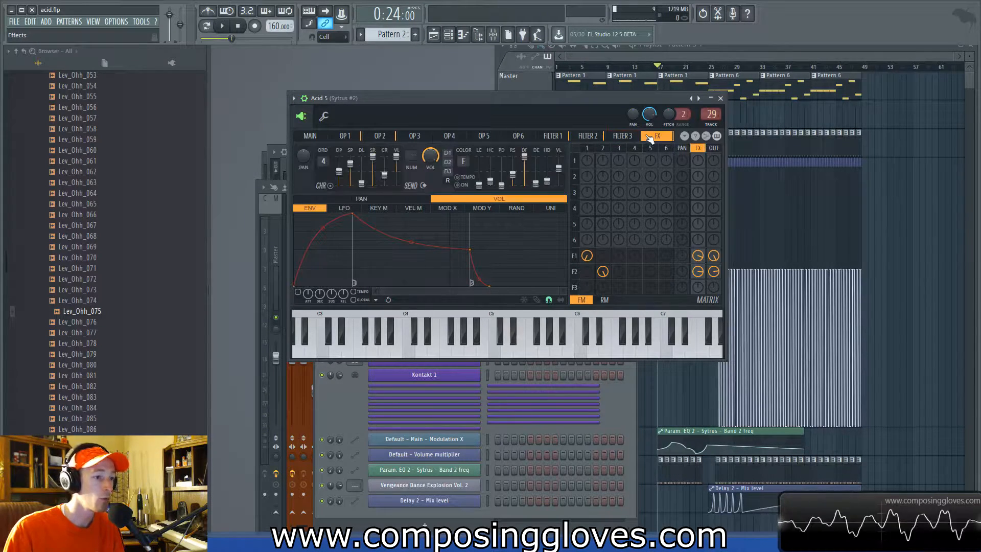
left_click(447, 172)
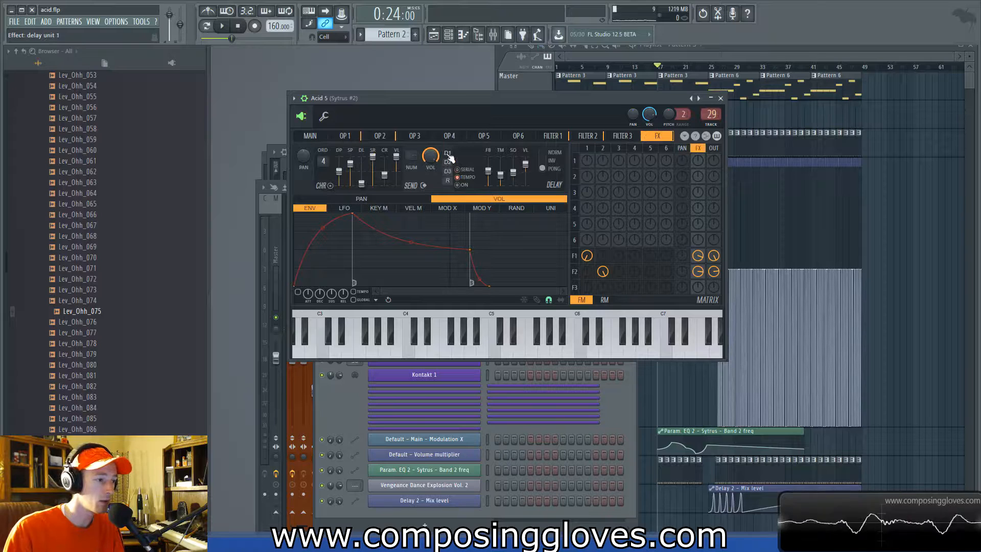
left_click(447, 153)
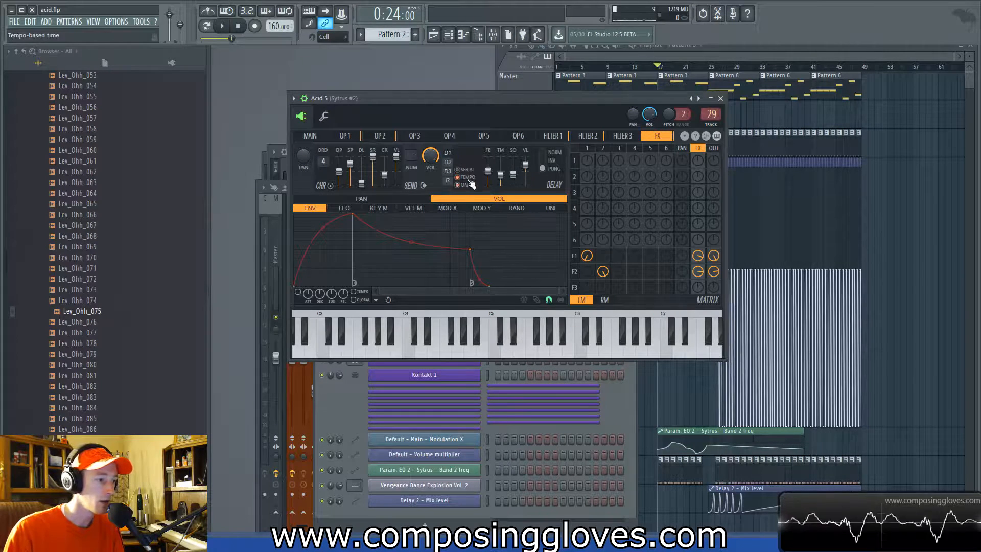
Step: Compare Acid 5's Filter 1, 2 and 3 settings with its effects page and return to Filter 2
left_click(587, 136)
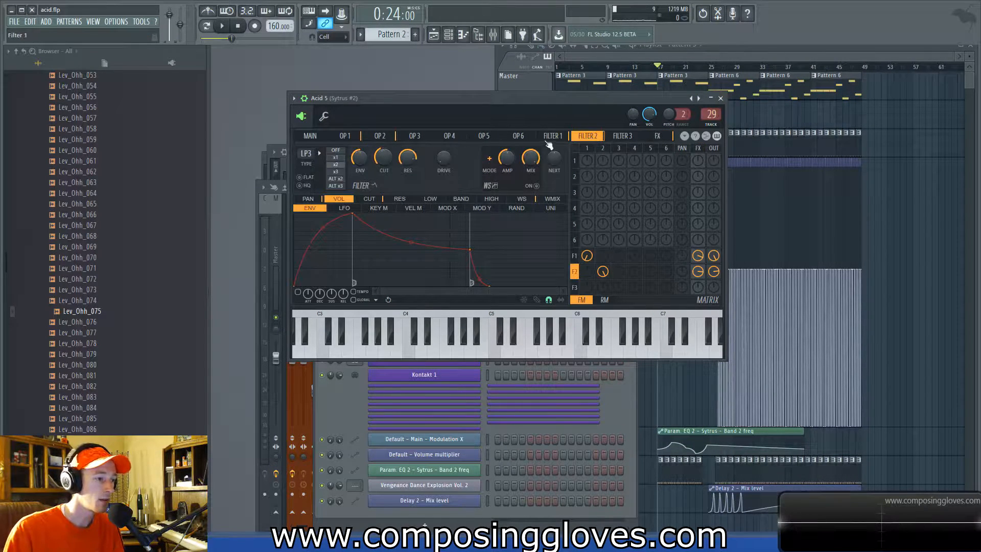
left_click(552, 137)
left_click(625, 137)
left_click(605, 138)
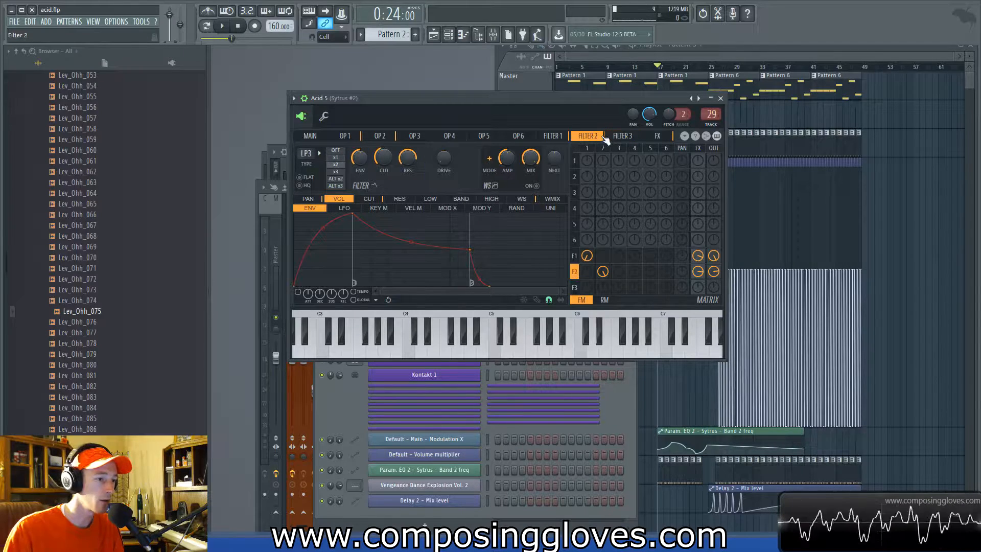
left_click(658, 136)
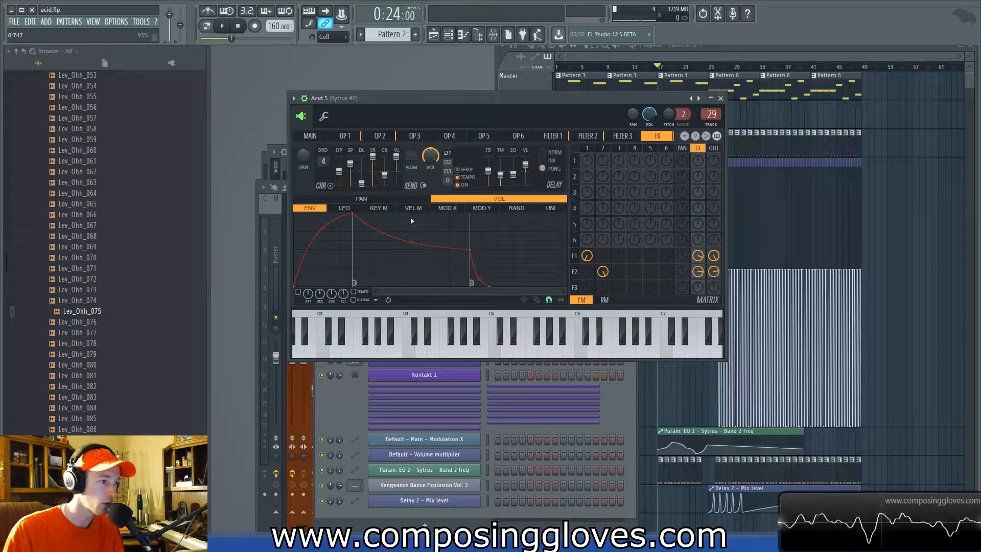
left_click(611, 136)
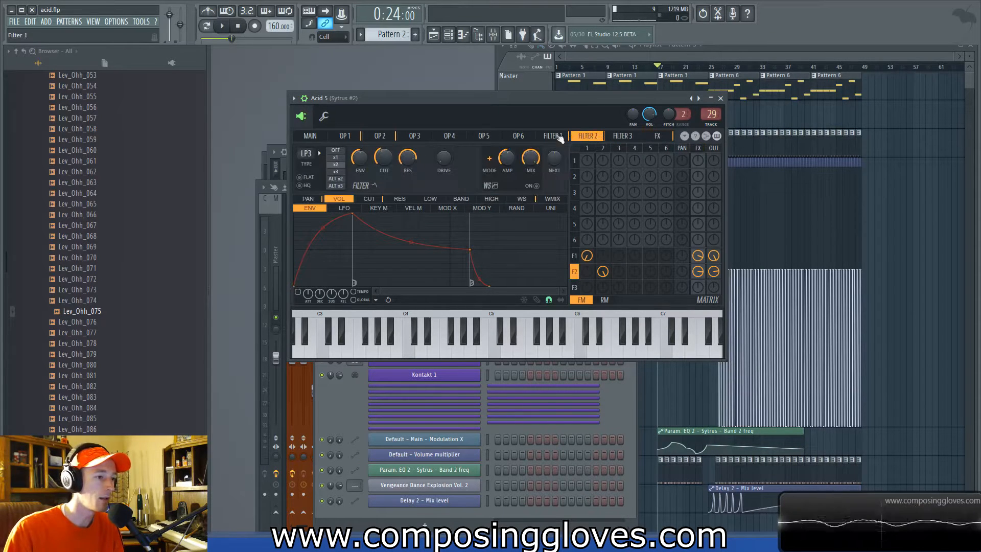
Step: Open the Default Sytrus channel and examine the Filter 1 volume and cutoff envelopes
key("F6")
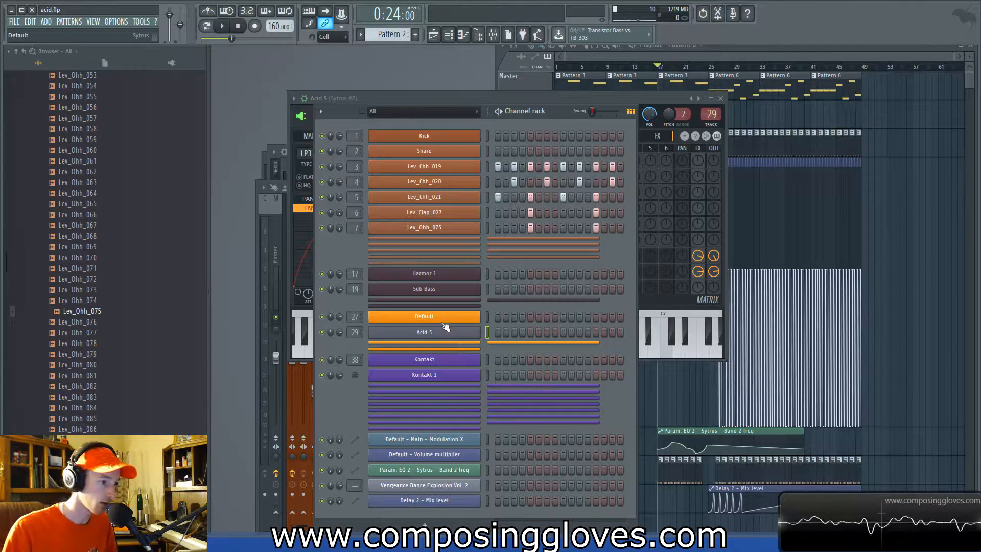
left_click(442, 318)
left_click(540, 149)
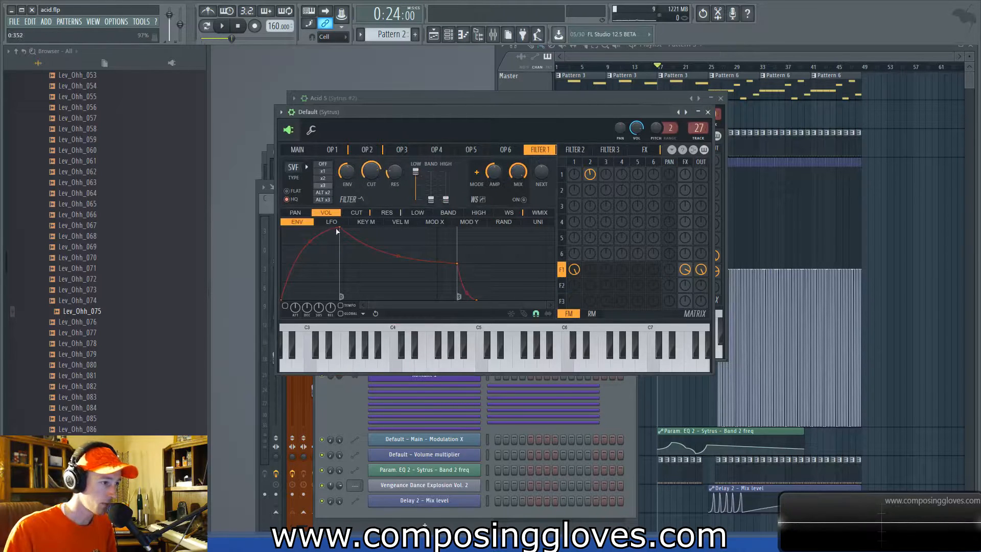
left_click(357, 214)
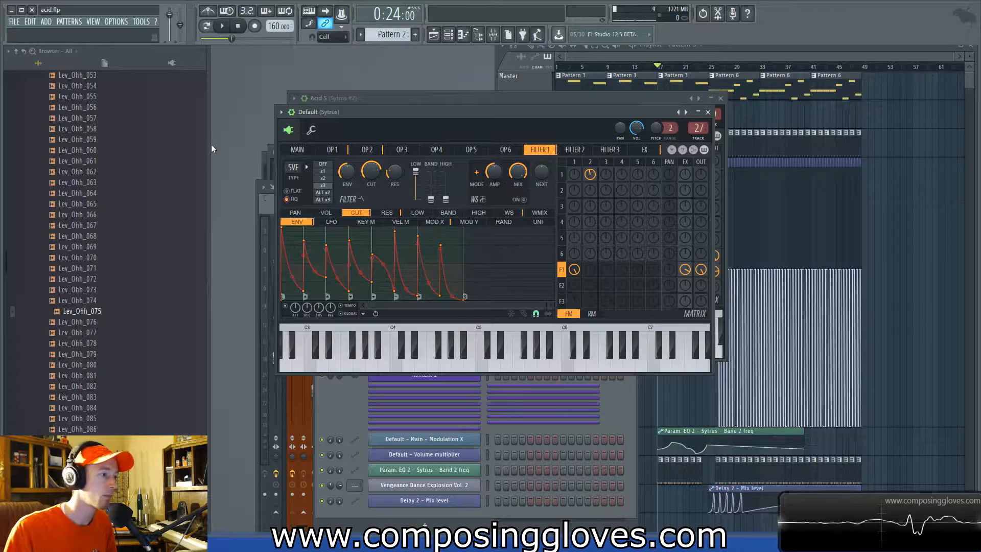
Step: Unfold the collapsed channel below Acid 5, open its Sytrus instance and move the window clear
key("F6")
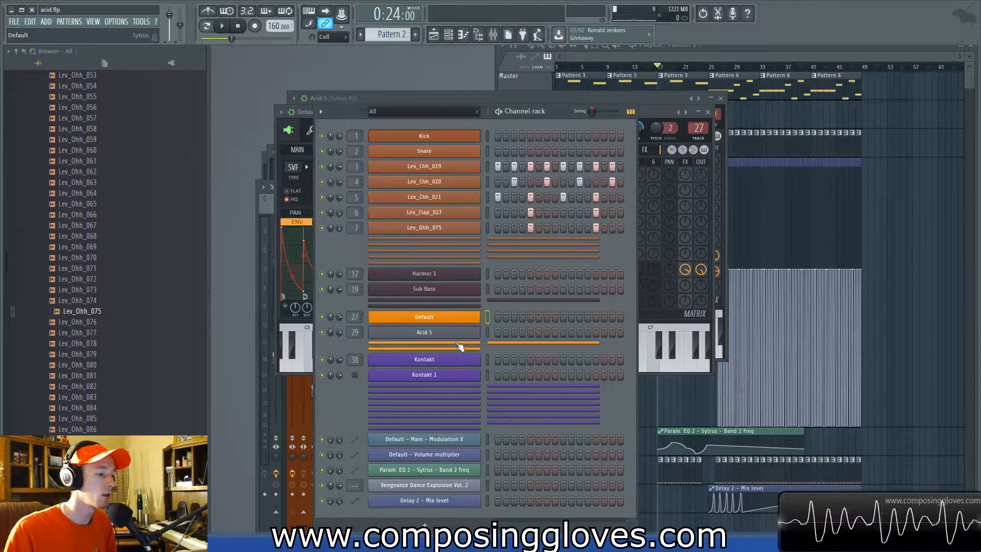
left_click(458, 343)
left_click(456, 350)
left_click_drag(653, 136, 443, 99)
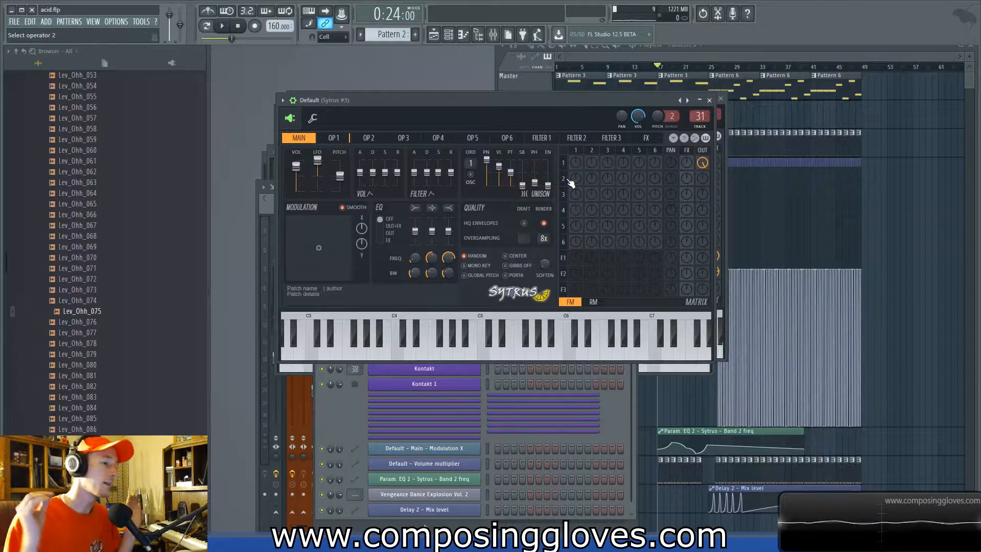
Step: Shape operator 1 into a softened sawtooth using its shape and tension, with a frequency ratio of 1.0000 x
left_click(349, 139)
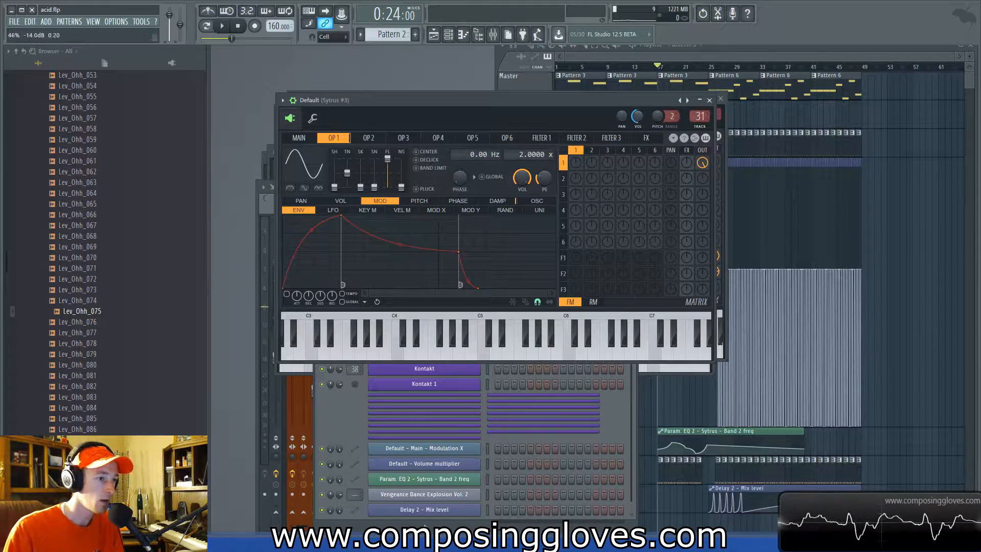
left_click_drag(334, 187, 349, 176)
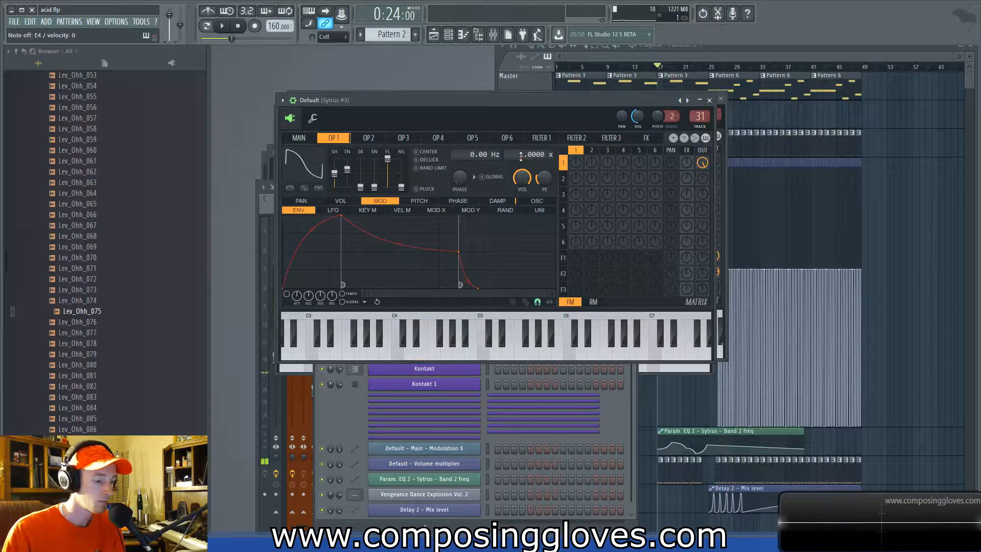
mouse_move(347, 169)
left_mouse_down()
mouse_move(338, 175)
mouse_move(347, 172)
left_mouse_up()
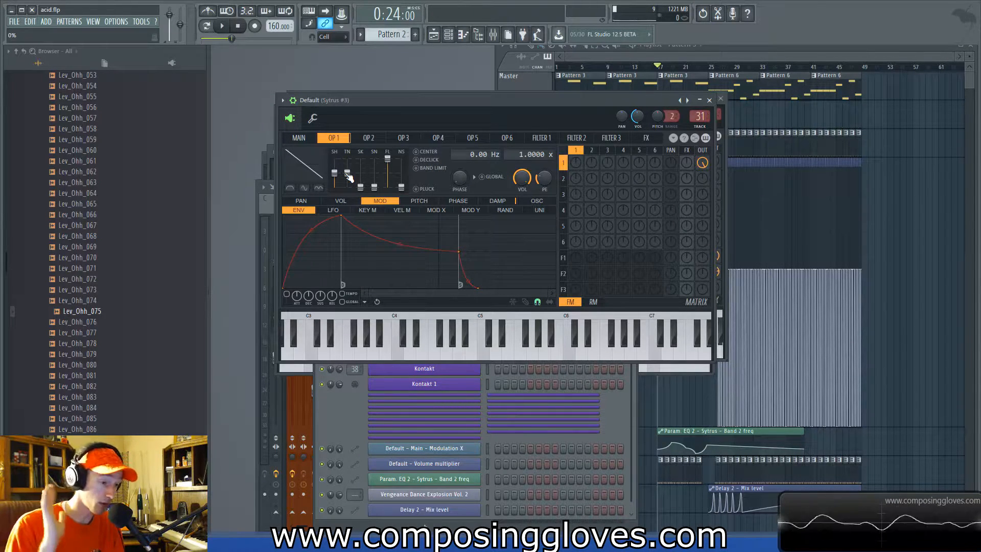
left_click_drag(347, 174, 347, 173)
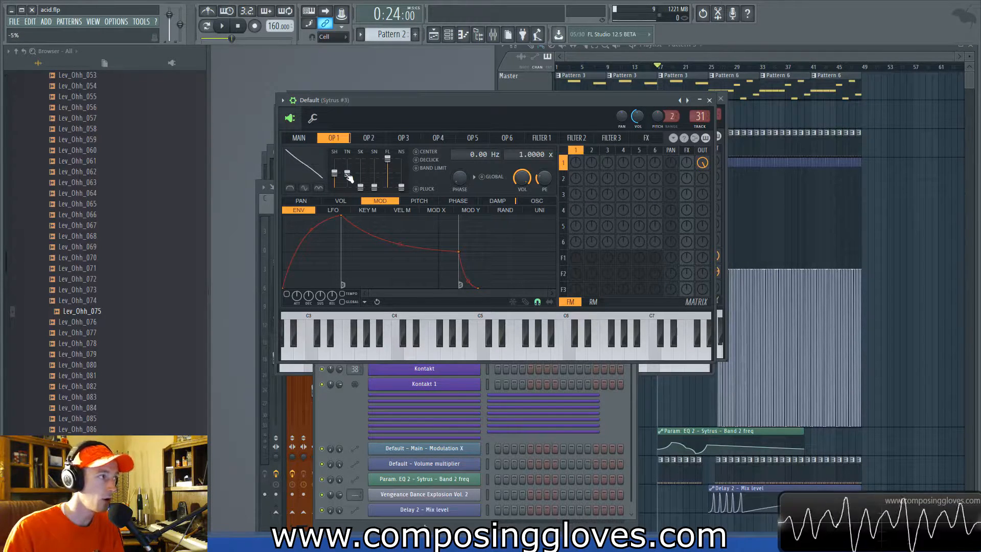
mouse_move(347, 173)
left_mouse_down()
mouse_move(347, 163)
mouse_move(348, 186)
mouse_move(348, 168)
left_mouse_up()
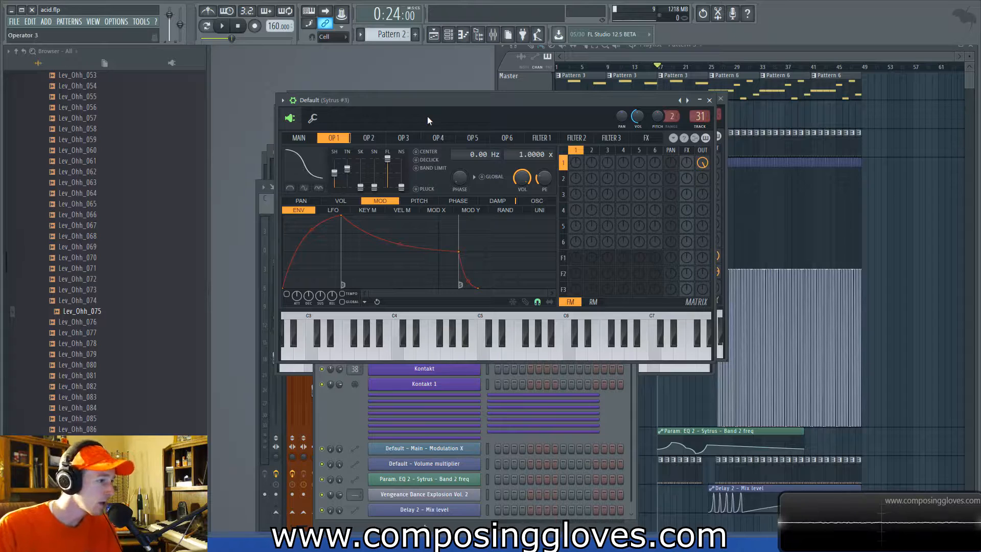
left_click(370, 139)
left_click(349, 139)
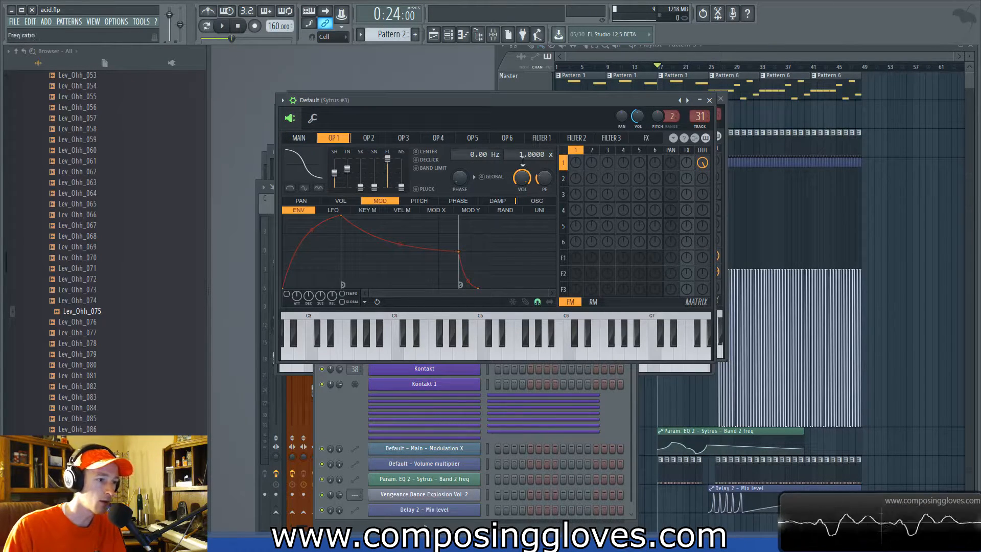
Step: Remove operator 1's direct output in the matrix and route it through Filter 1 to the output
left_click(564, 258)
left_click_drag(702, 163, 702, 214)
left_click_drag(576, 258, 576, 205)
left_click_drag(702, 258, 702, 215)
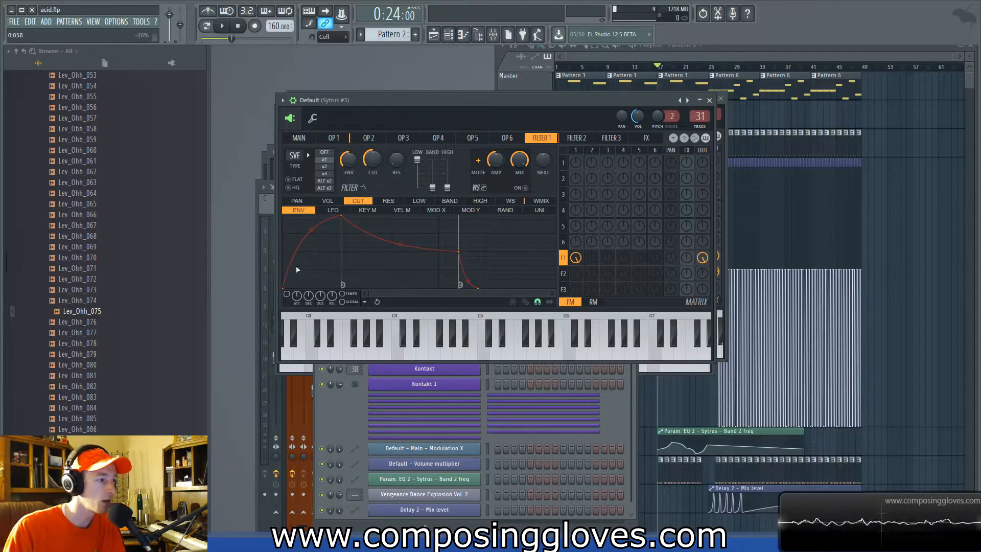
Step: Simplify Filter 1's tempo-based cutoff envelope by deleting the peak and final points and repositioning the sustain point
right_click(343, 216)
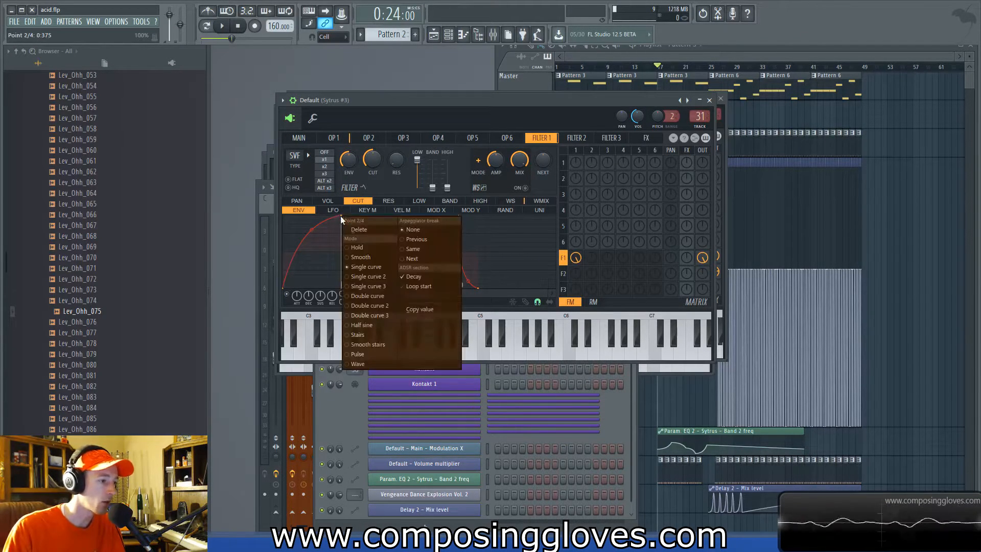
left_click(358, 228)
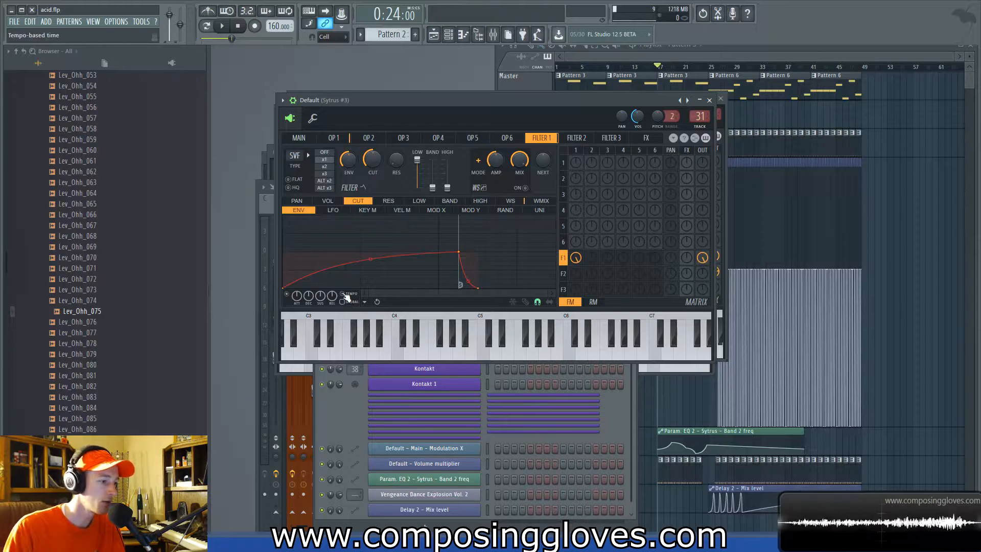
left_click_drag(448, 264, 405, 266)
right_click(477, 287)
left_click(490, 299)
Step: Make the first cutoff envelope point the loop start and raise it to 0%
right_click(284, 287)
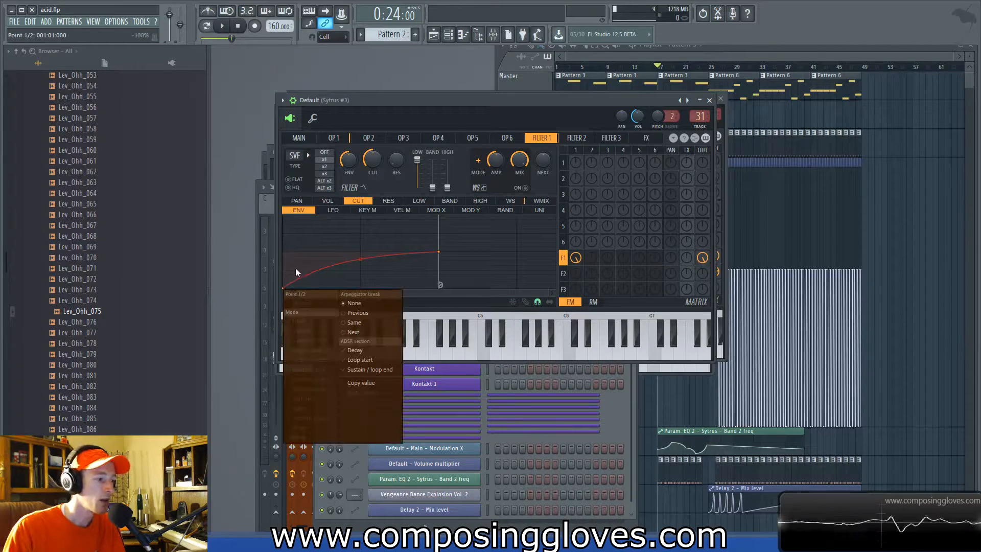
left_click(378, 359)
mouse_move(286, 251)
left_mouse_down()
mouse_move(295, 244)
mouse_move(287, 254)
left_mouse_up()
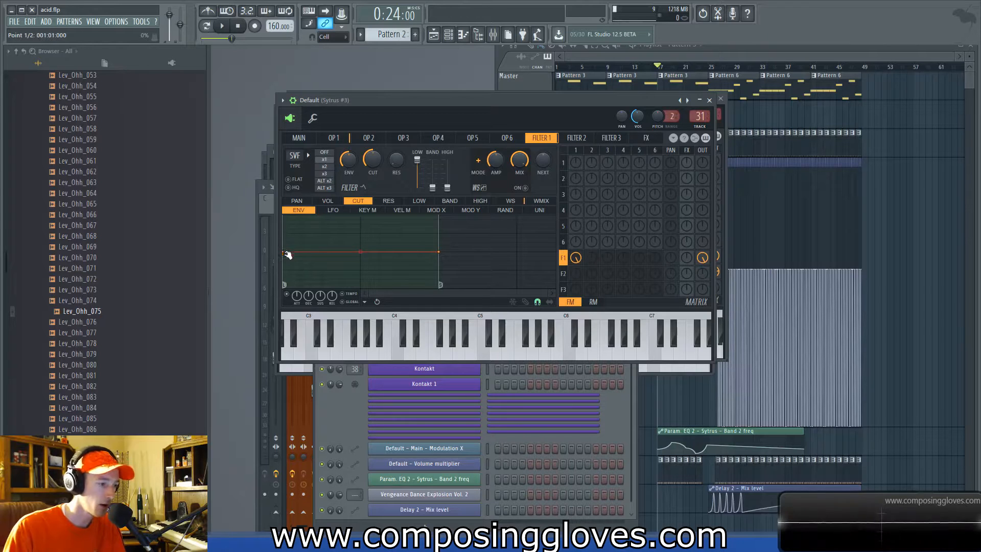
Step: Raise the loop's start and end to 100% and add envelope points forming three ramps that fall to -100%
left_click_drag(361, 251, 324, 291)
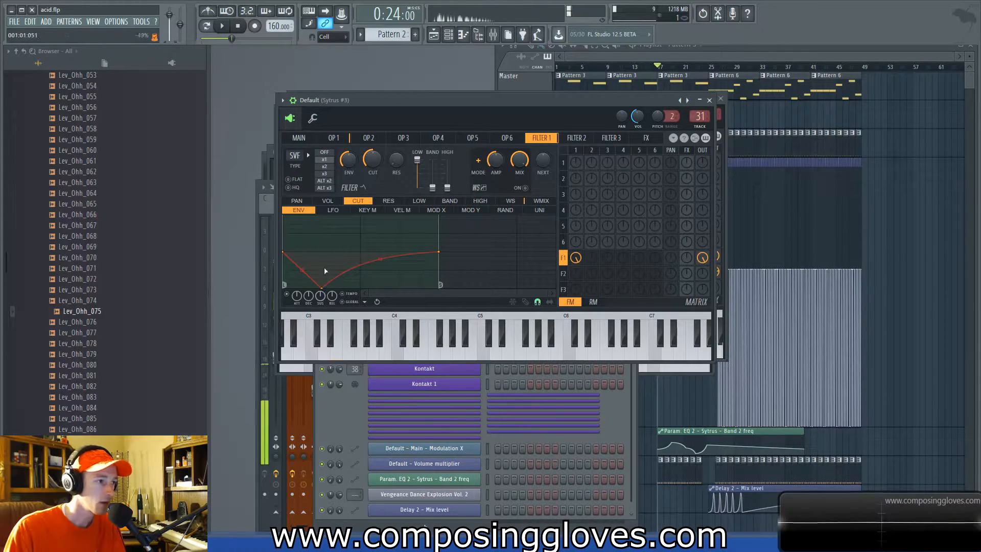
left_click_drag(288, 259, 285, 217)
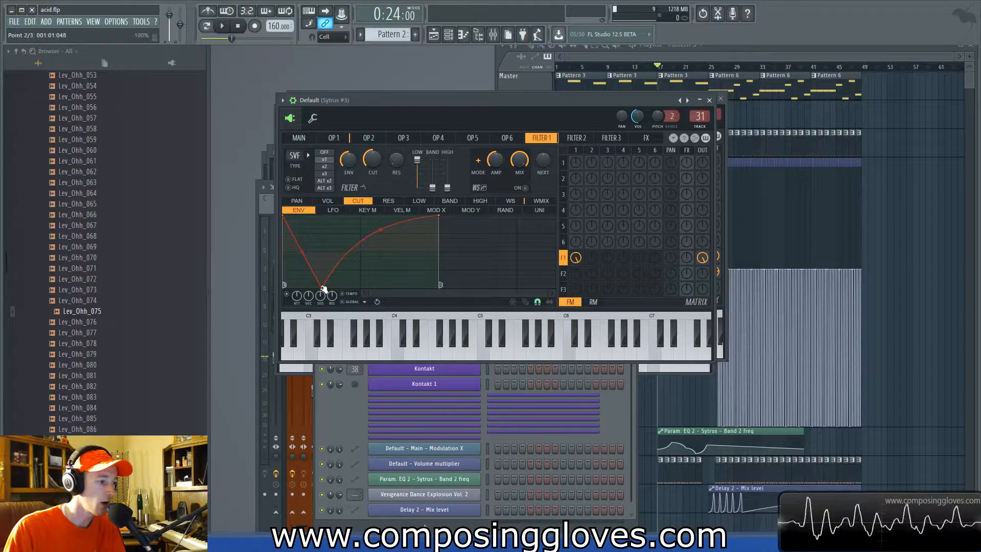
right_click(327, 216)
right_click(359, 250)
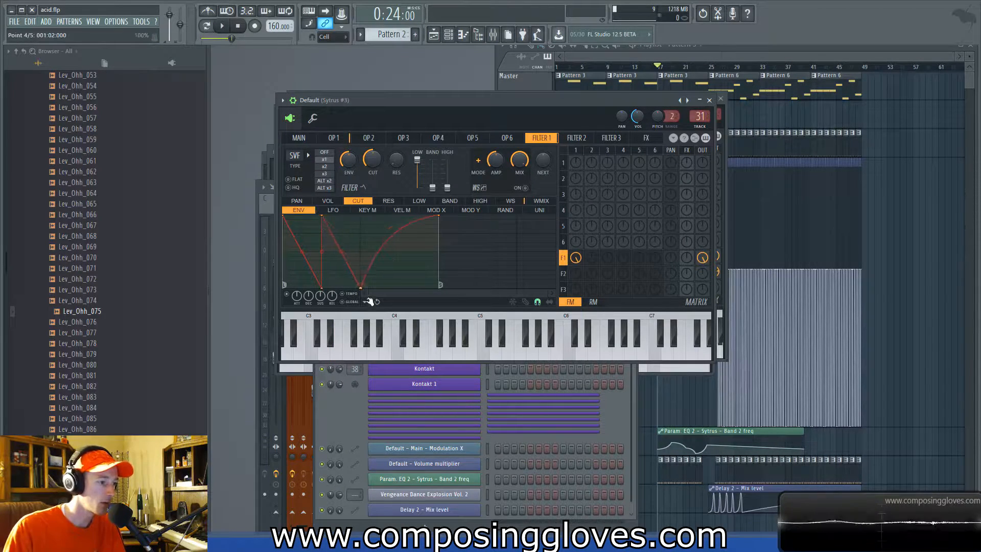
right_click(375, 216)
right_click(397, 264)
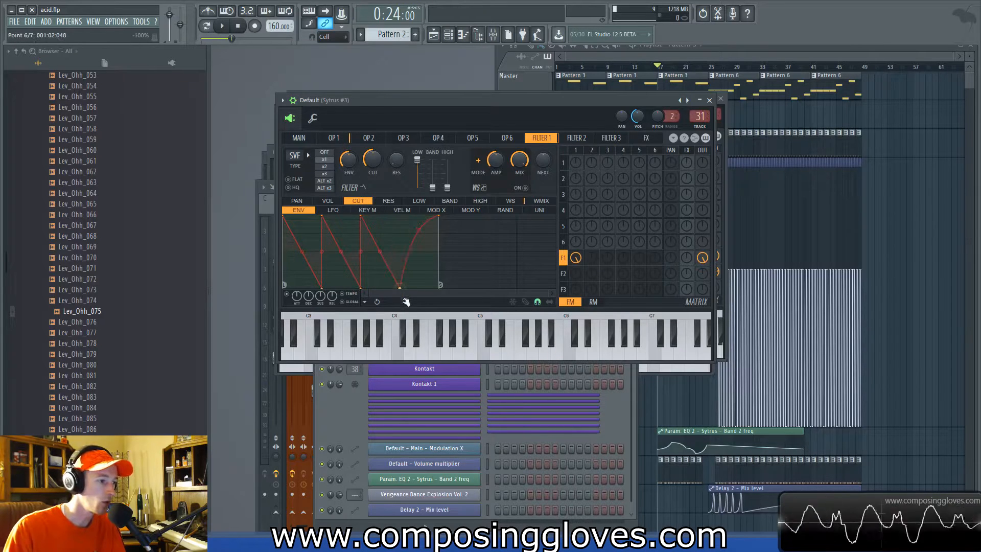
Step: Add the fourth ramp's top point and a -100% release point after the loop end in the cutoff envelope
right_click(415, 218)
left_click_drag(439, 215, 443, 191)
right_click(464, 288)
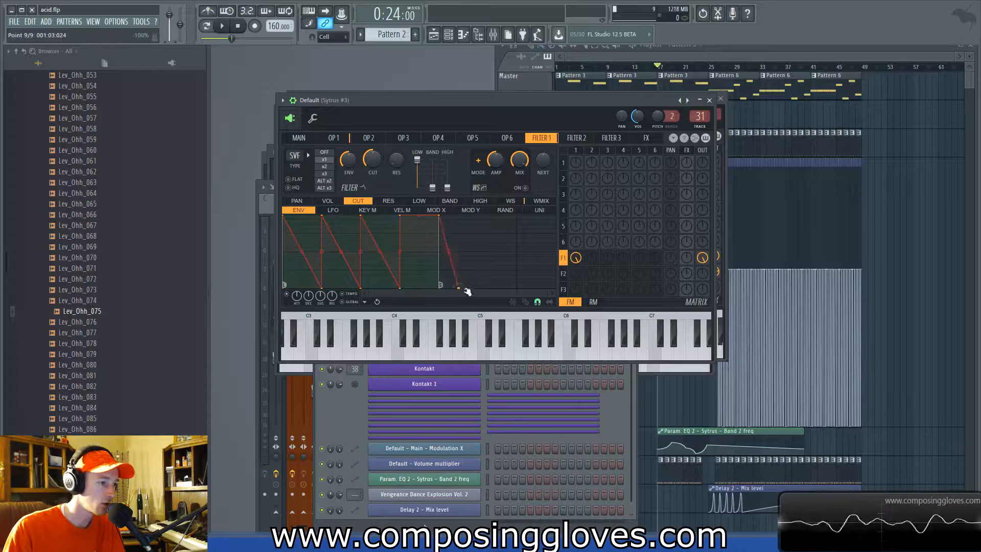
left_click_drag(438, 216, 433, 316)
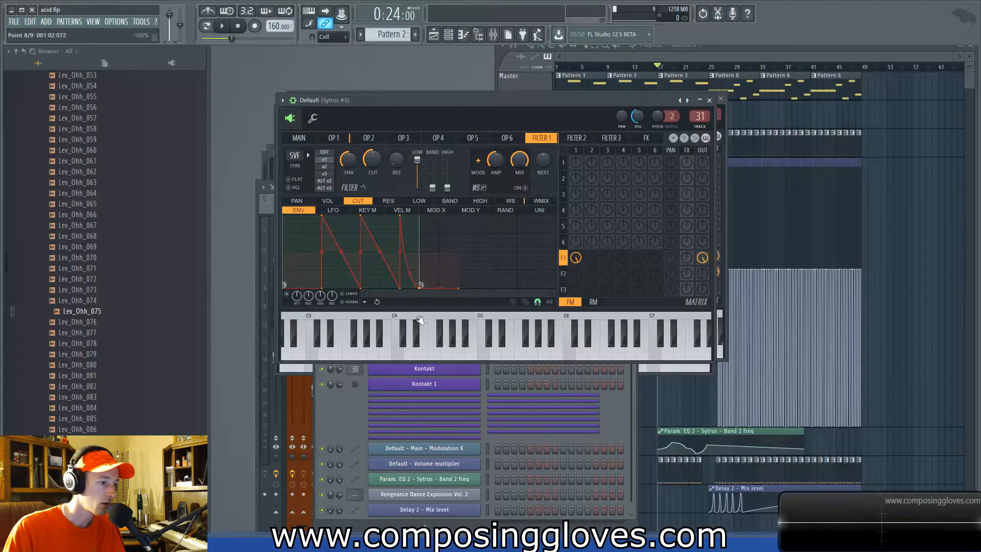
left_click_drag(419, 273, 419, 241)
left_click_drag(285, 286, 284, 217)
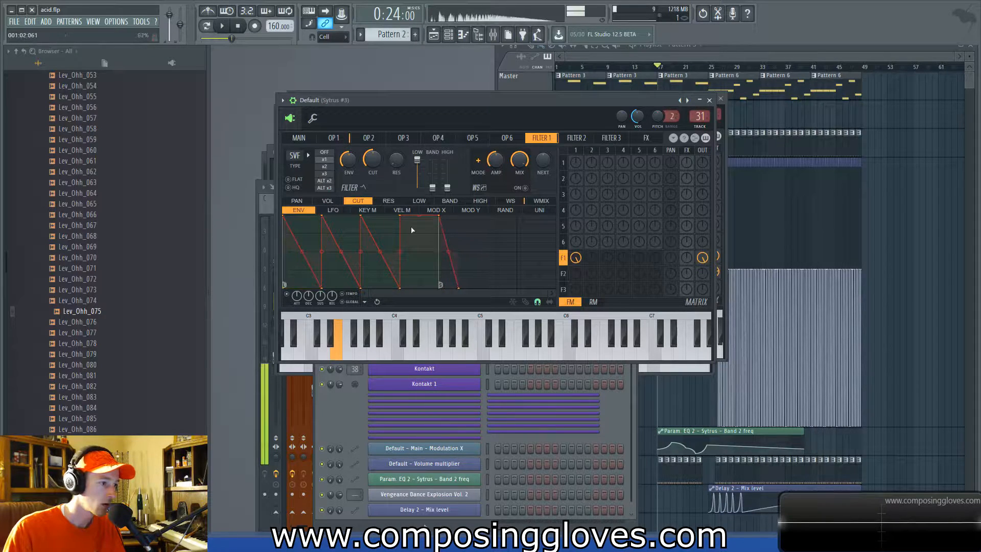
Step: Add a point in the envelope's last looped segment and pull it to the bottom at the loop end
right_click(423, 267)
left_click_drag(422, 268, 444, 307)
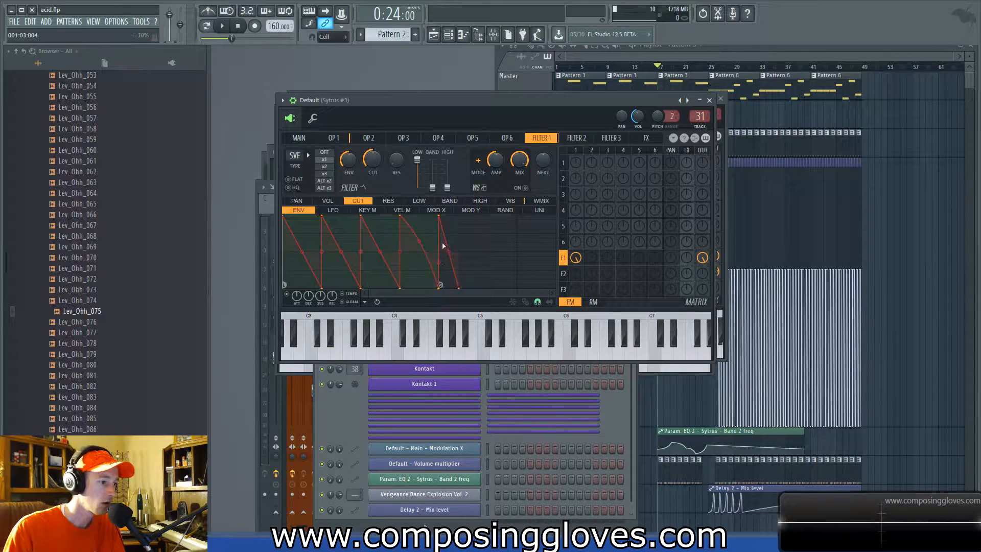
Step: Delete the release point after the loop end in filter 1's cutoff envelope
right_click(459, 287)
left_click(479, 303)
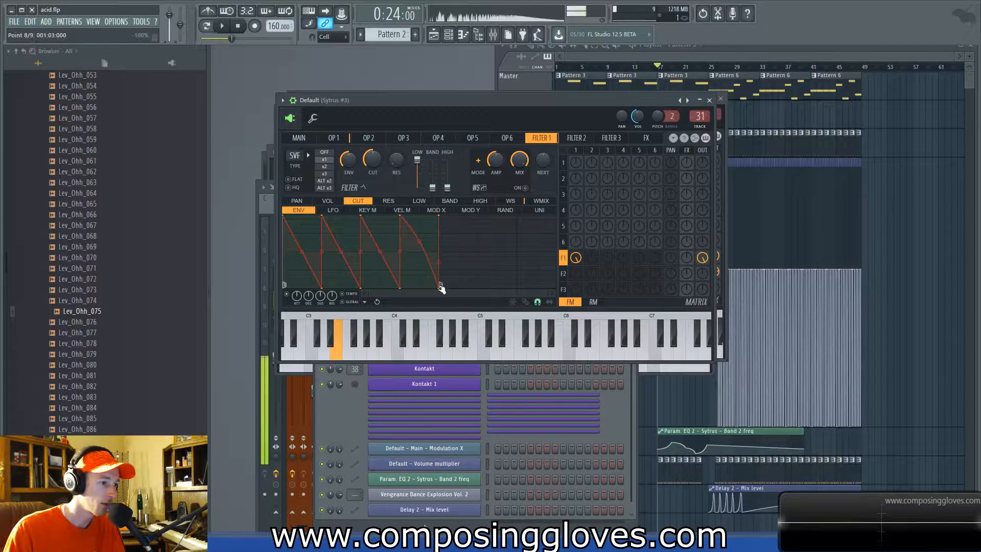
right_click(439, 217)
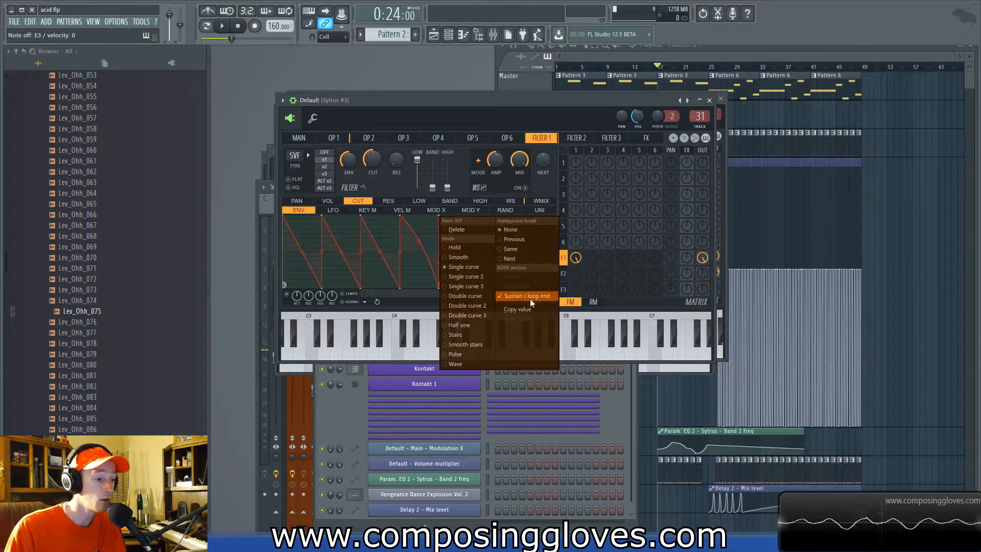
left_click(466, 306)
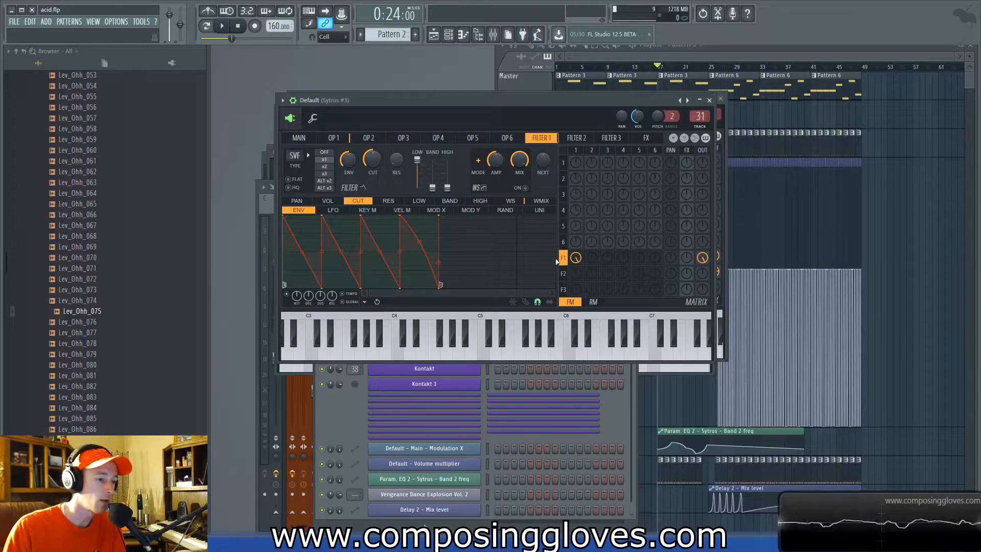
Step: Raise filter 1's resonance to about 91% and enable its resonance envelope with tempo-based timing
left_click_drag(396, 160, 396, 133)
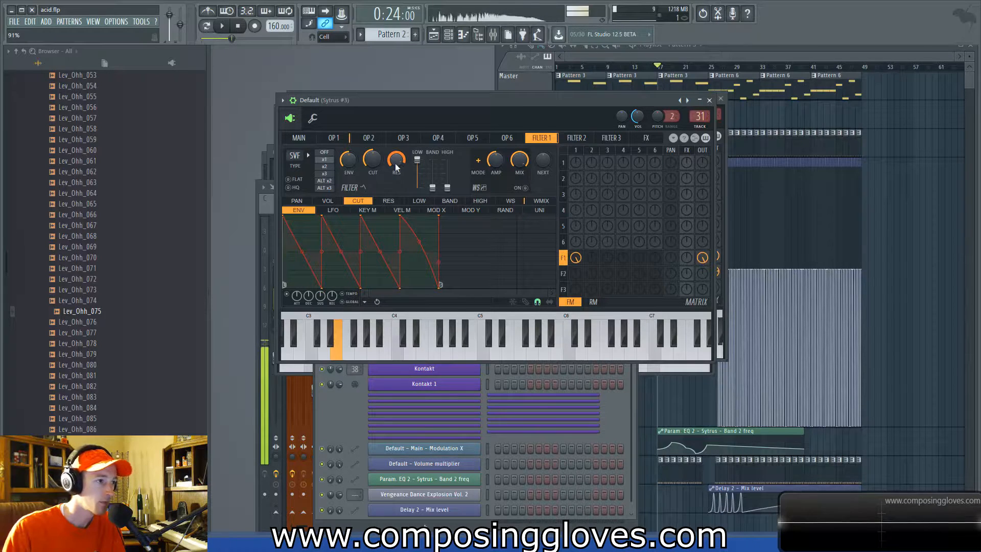
left_click(384, 202)
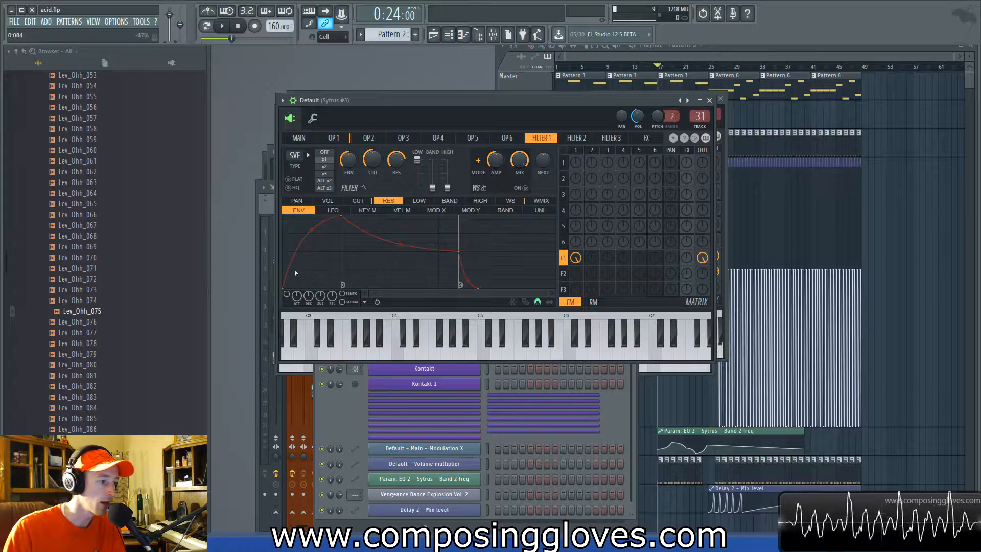
right_click(284, 288)
left_click(346, 303)
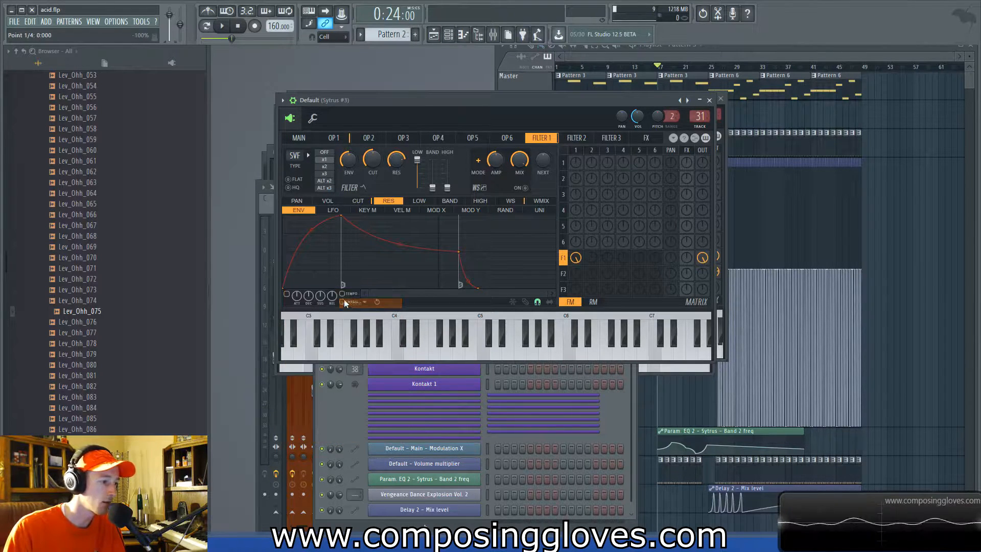
right_click(284, 288)
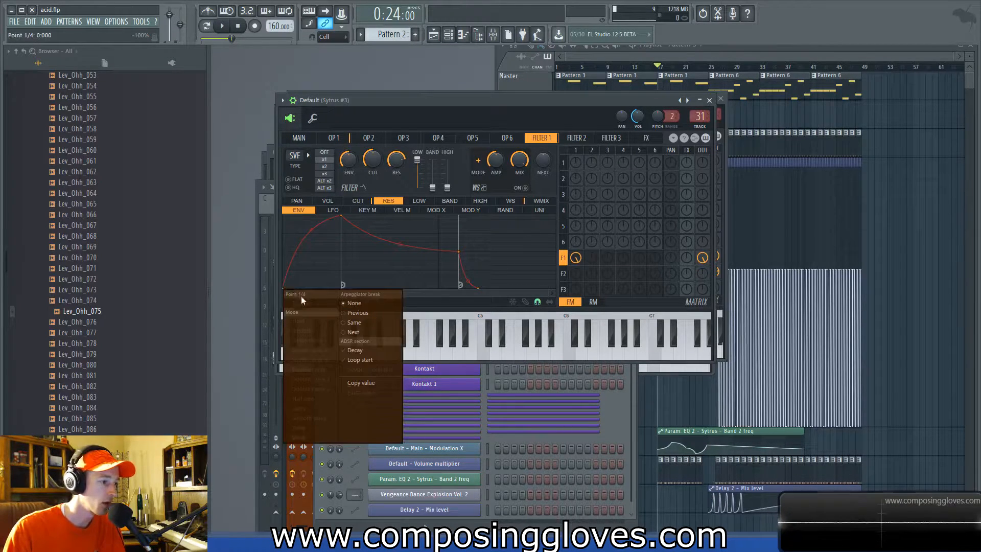
left_click(313, 263)
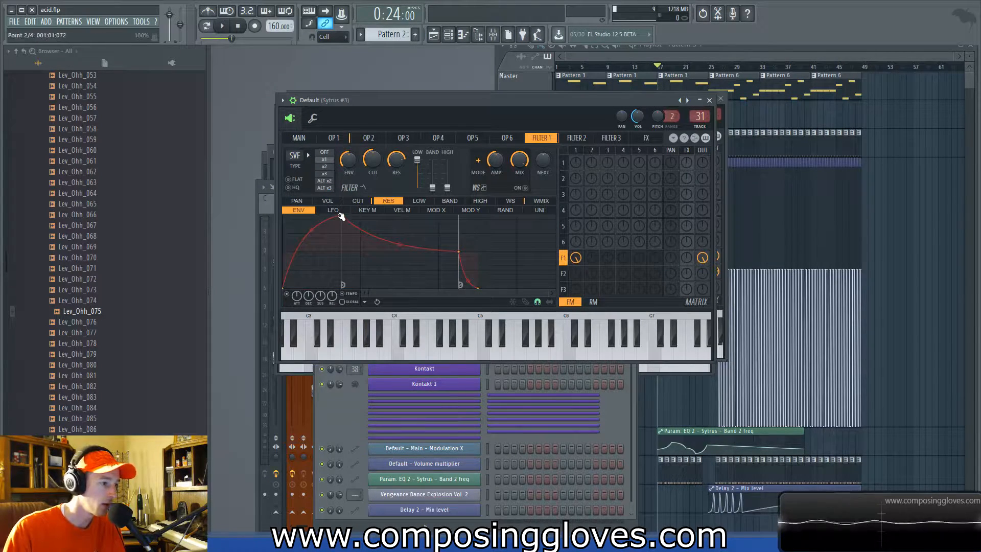
Step: Delete the resonance envelope's loop-start peak, raise its first point and add a new, lower peak before the sustain point
right_click(284, 287)
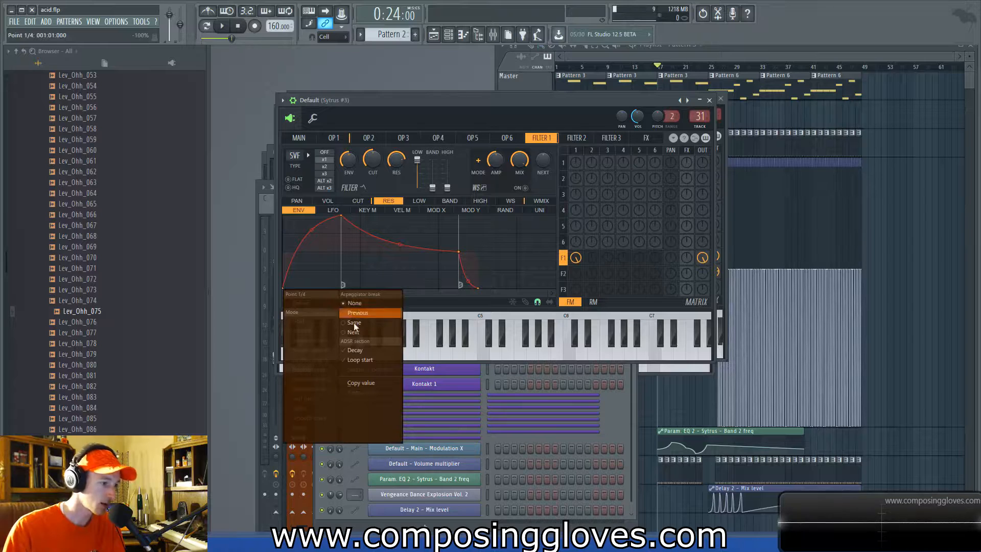
left_click(284, 279)
right_click(284, 287)
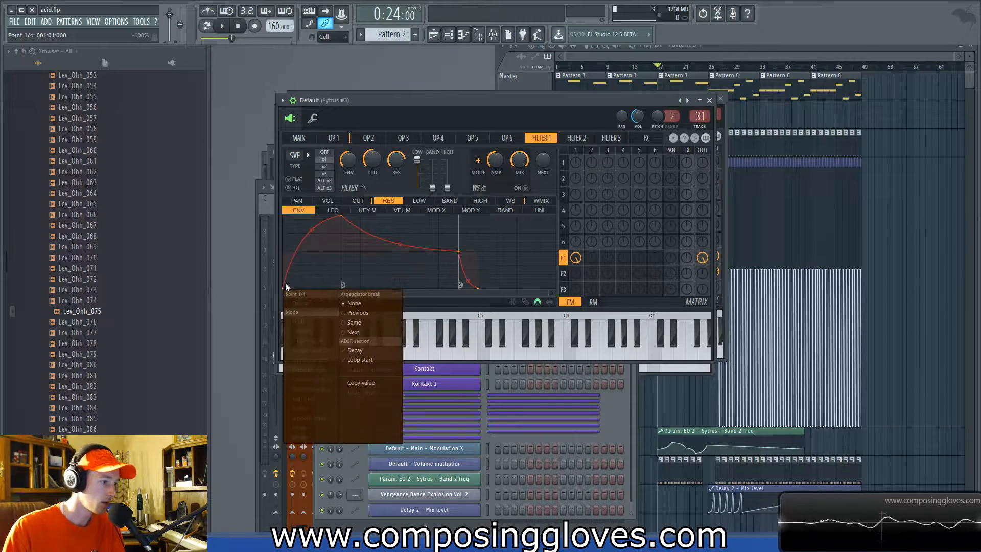
right_click(342, 216)
left_click(370, 231)
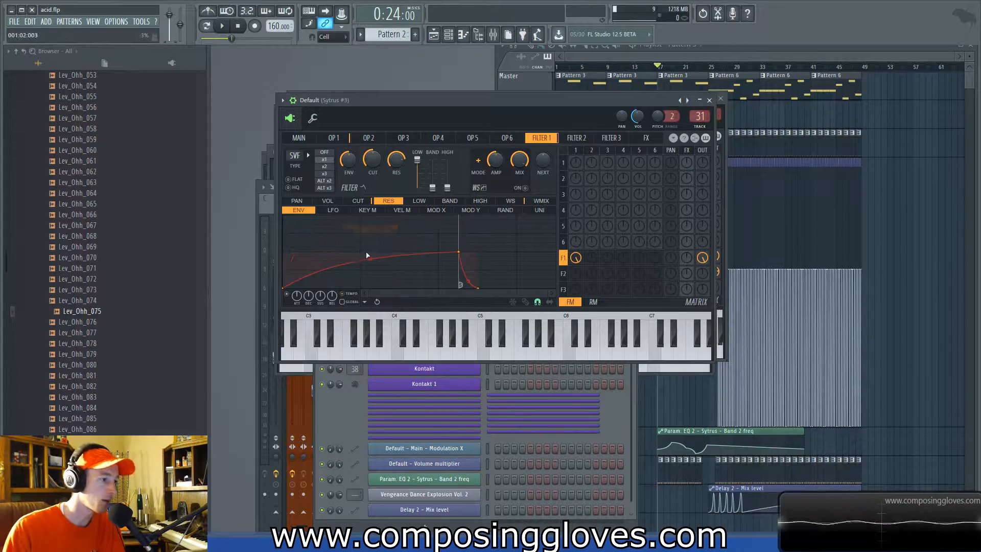
left_click_drag(286, 283, 380, 229)
Step: Delete the resonance envelope's release point and lower its peak slightly
right_click(479, 289)
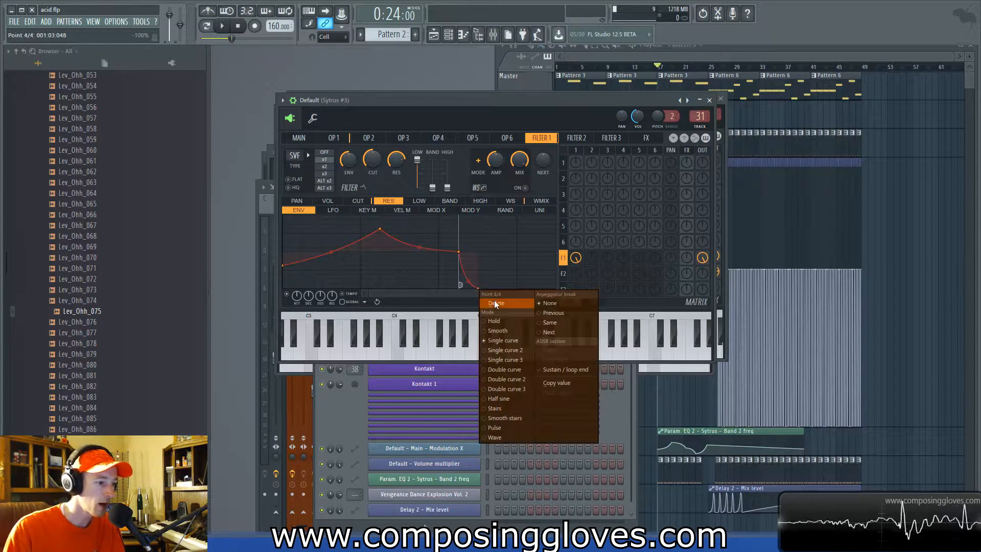
left_click(494, 304)
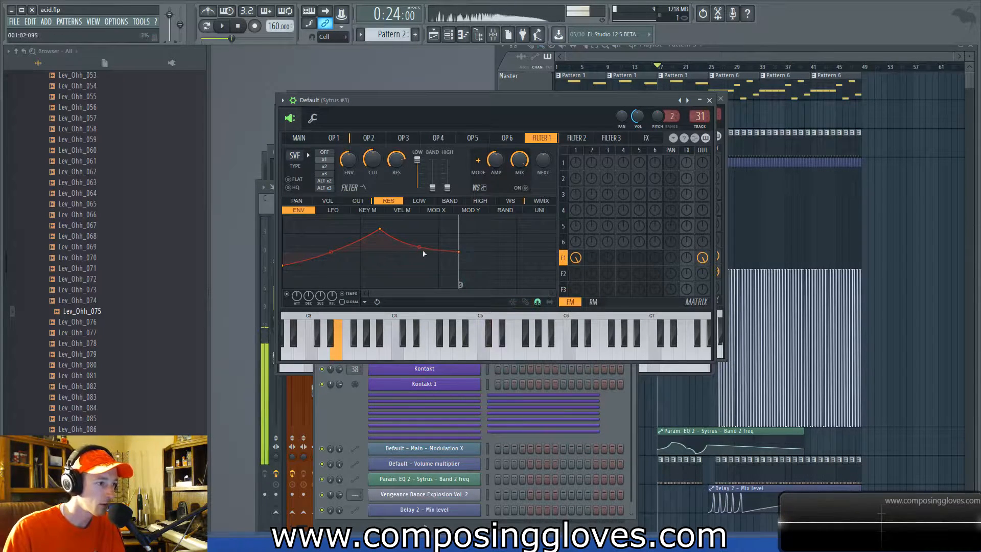
left_click_drag(378, 229, 378, 234)
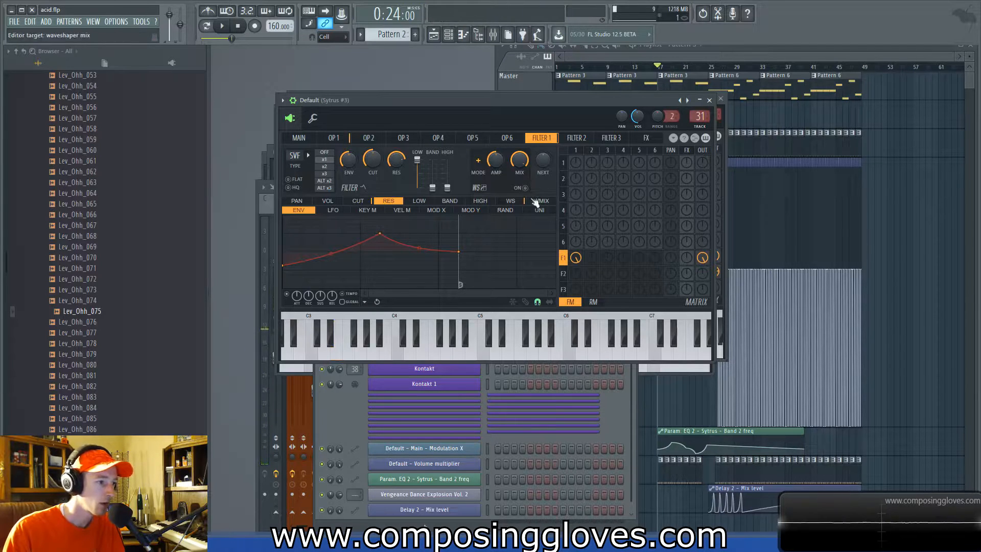
Step: Show the effects settings for delay 1 and send part of filter 1's signal to the effects
left_click(577, 138)
left_click(542, 138)
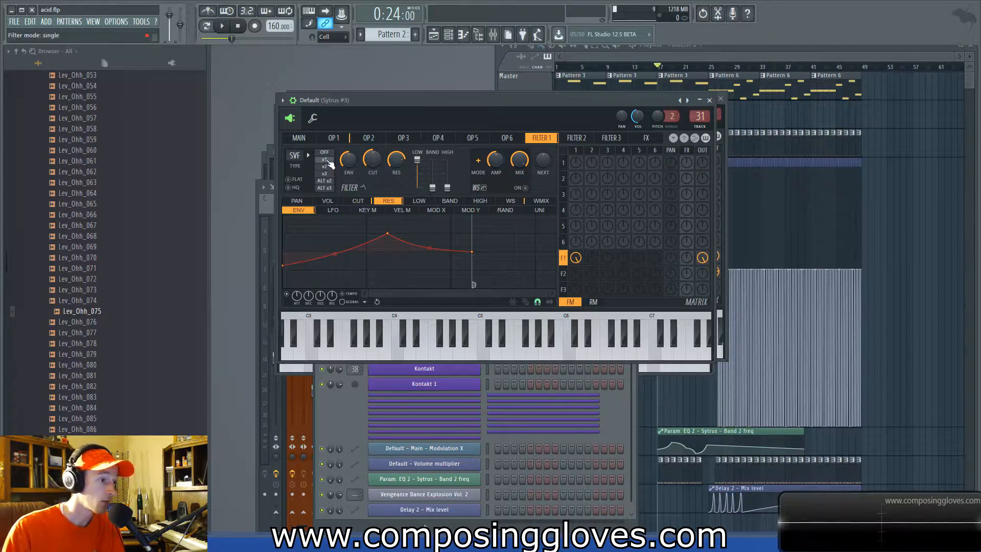
left_click(645, 138)
left_click(437, 155)
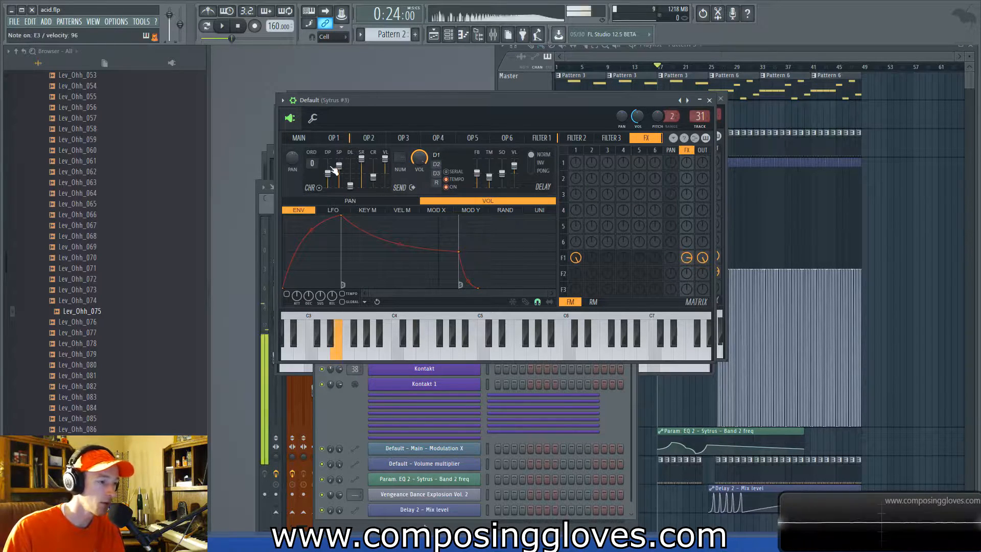
left_click(689, 260)
left_click_drag(690, 260, 690, 257)
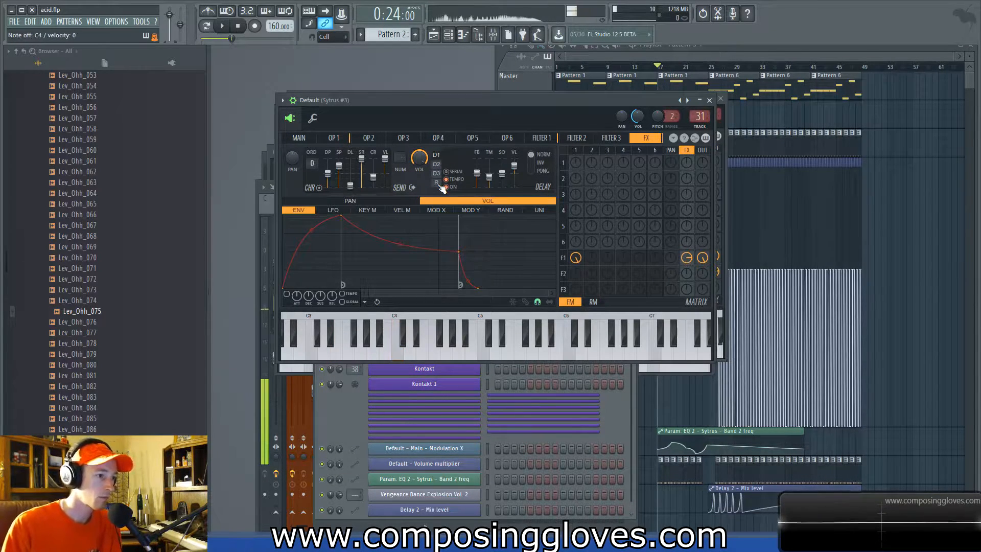
Step: Set delay 1 to ping-pong mode and switch this delay off
left_click(530, 171)
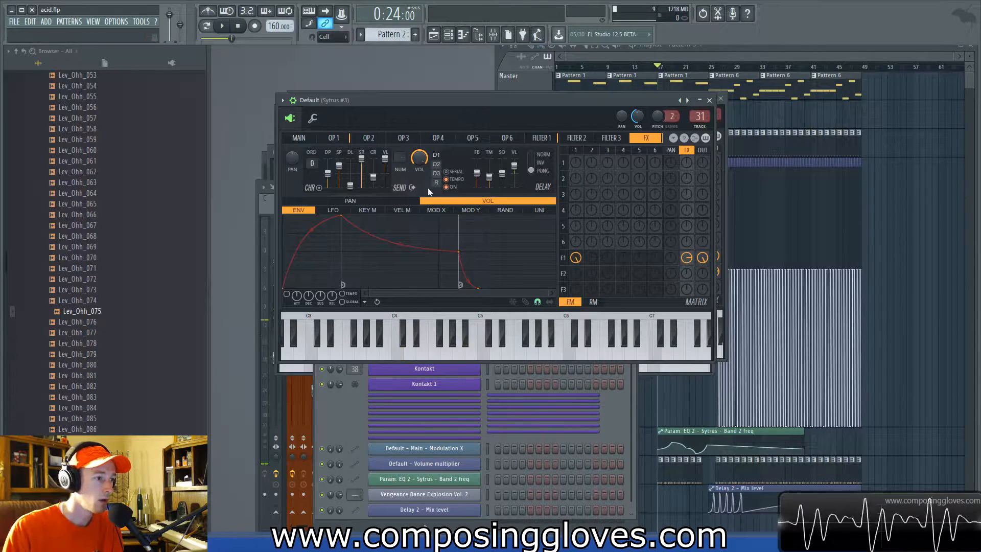
left_click(446, 187)
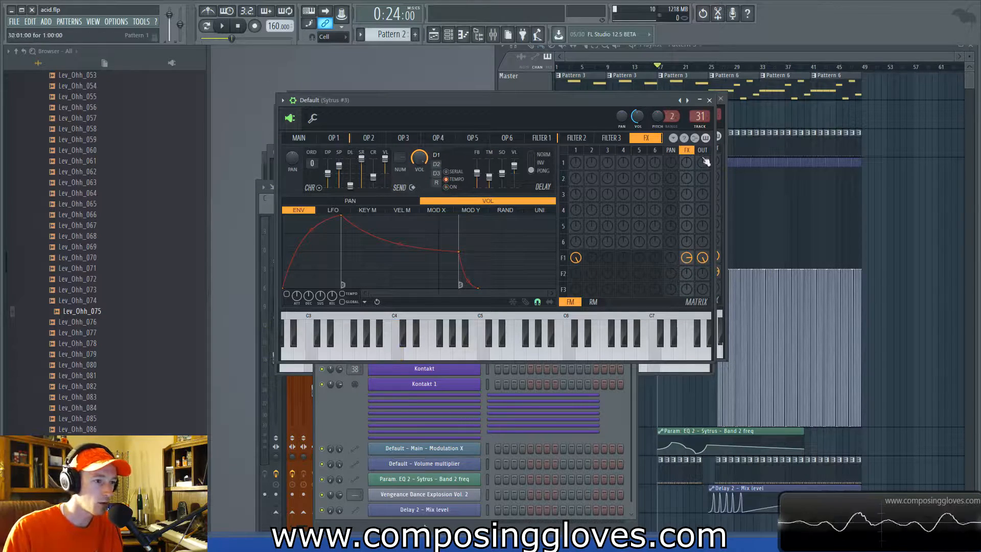
Step: Split the first three ramps of filter 1's cutoff envelope with extra bottom and top points, making the third added peak the lowest
left_click(542, 138)
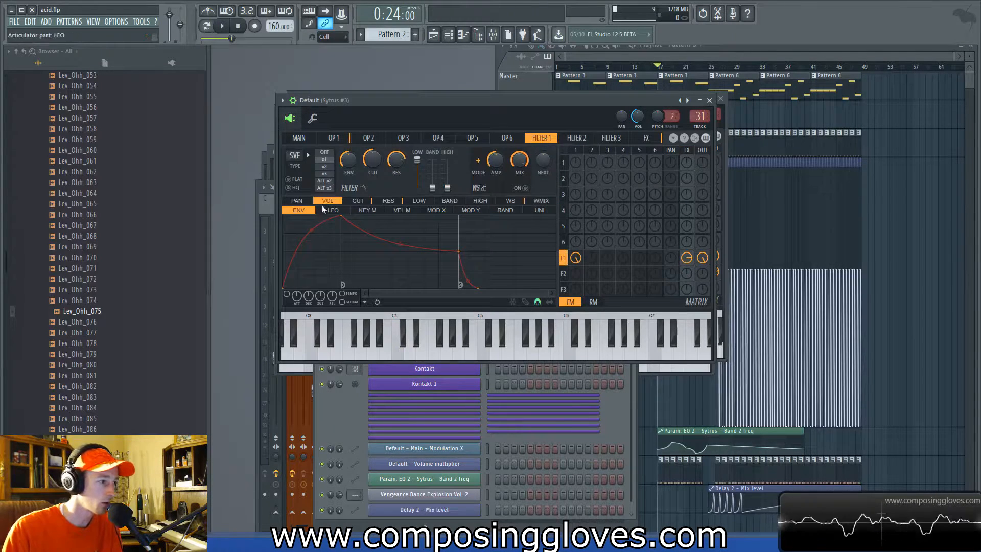
left_click(358, 201)
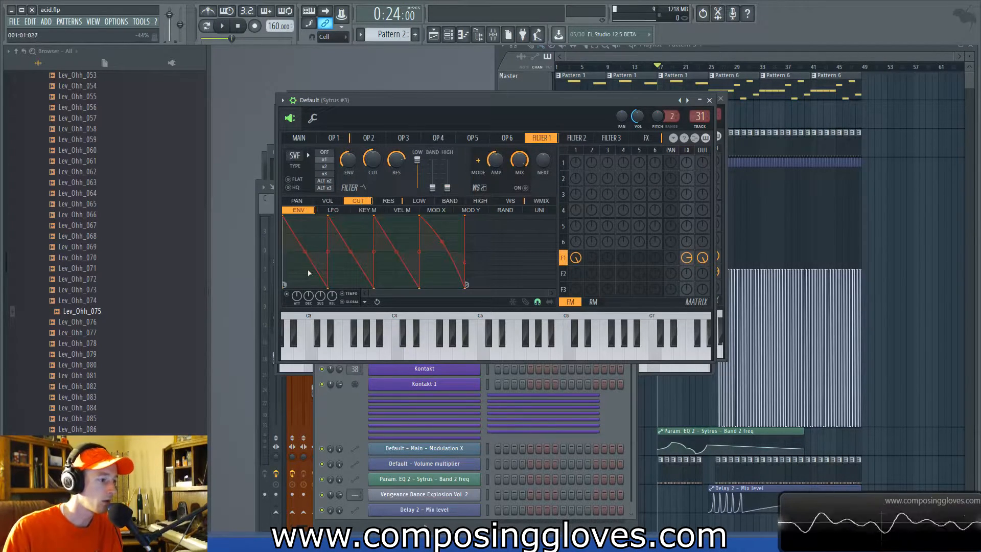
right_click(307, 232)
right_click(350, 288)
right_click(350, 220)
right_click(397, 288)
right_click(398, 232)
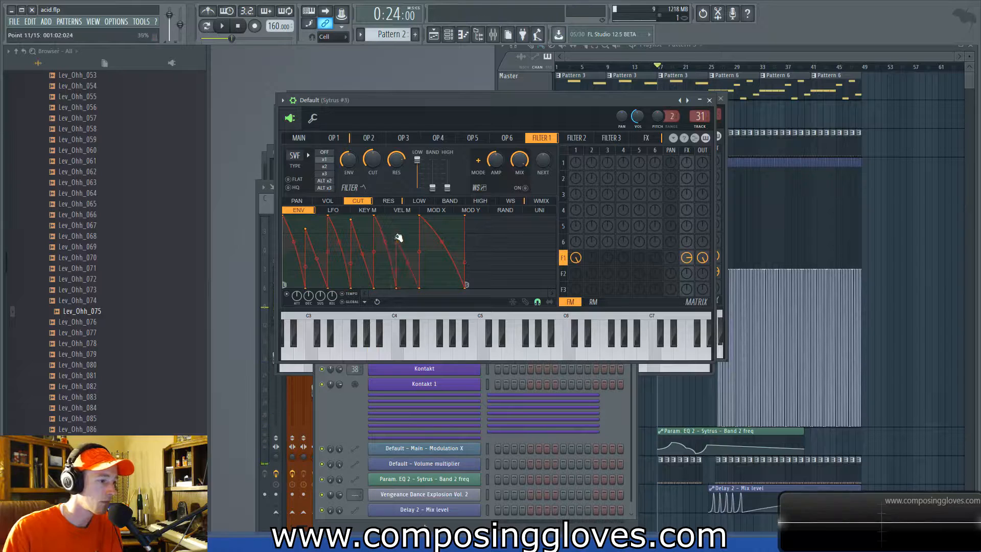
left_click_drag(400, 231, 397, 249)
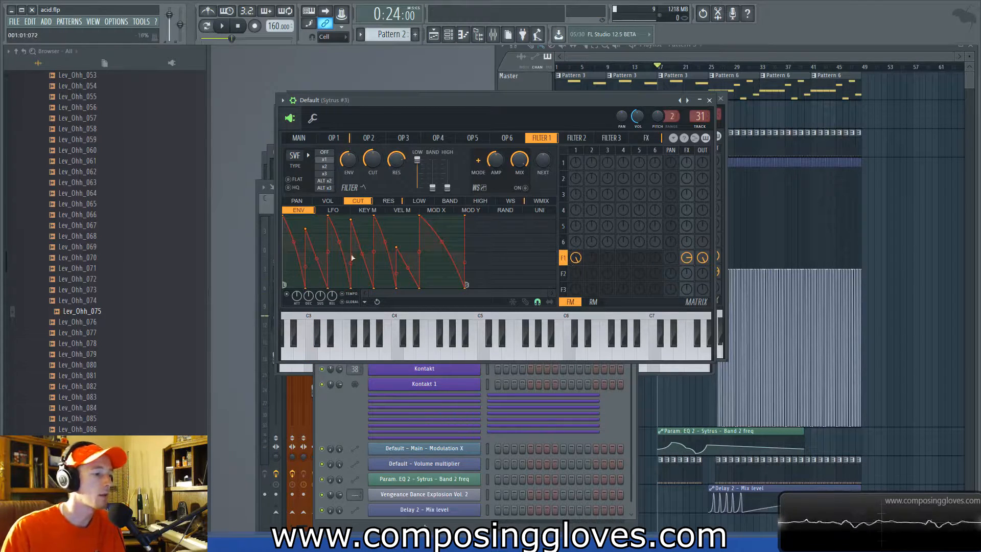
Step: Raise filter 1's effects send to full, remove its direct output and show the reverb settings
left_click(687, 150)
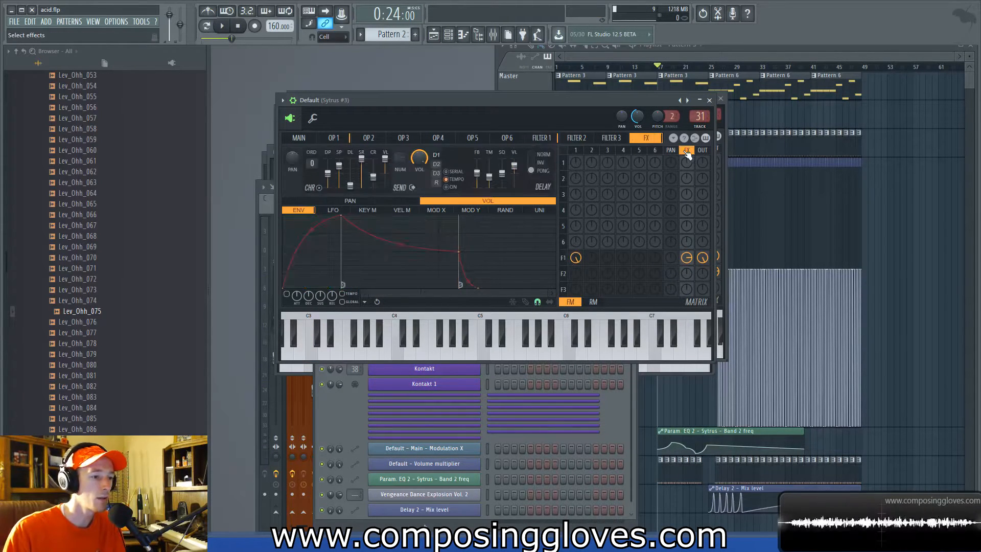
right_click(703, 260)
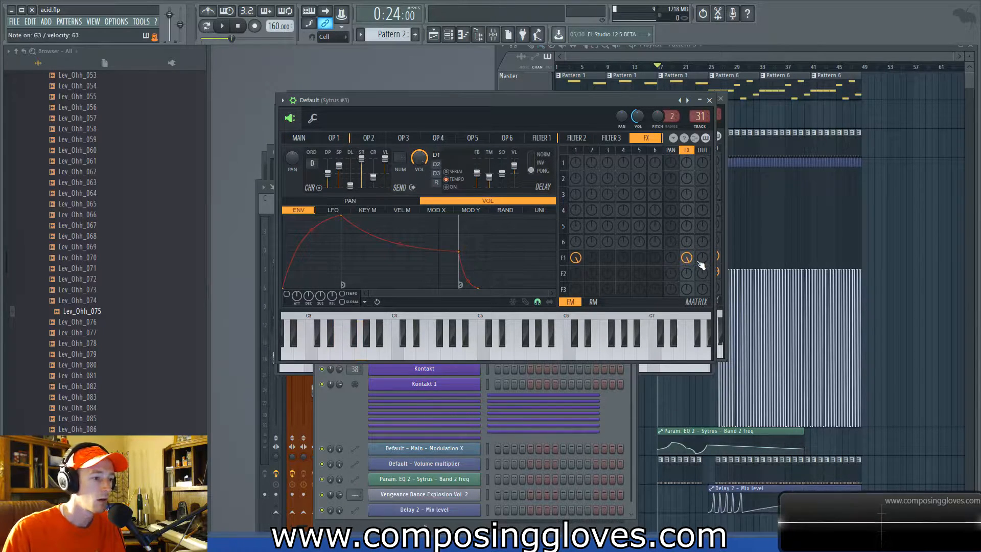
left_click(437, 185)
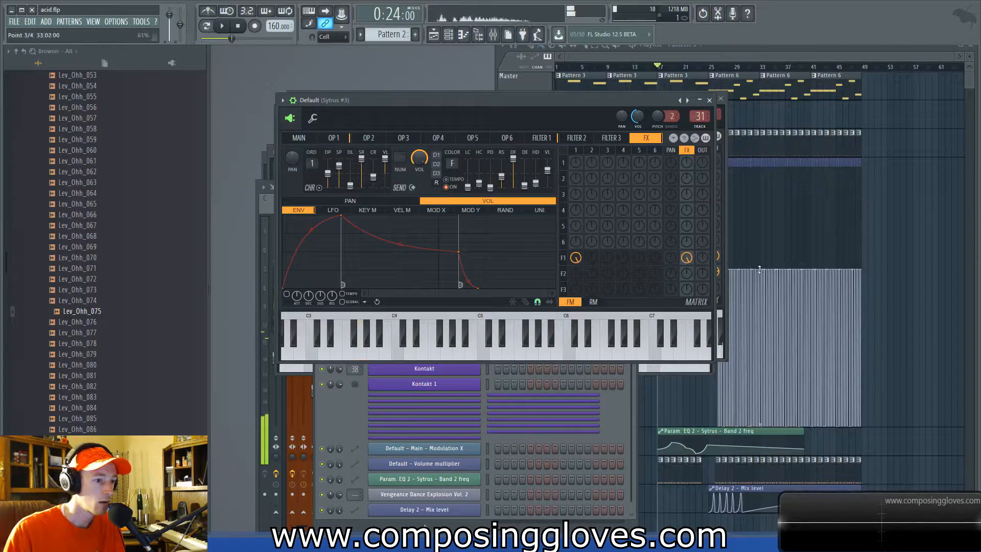
Step: Restore filter 1's direct output and set the chorus order to 0
left_click_drag(704, 260, 702, 235)
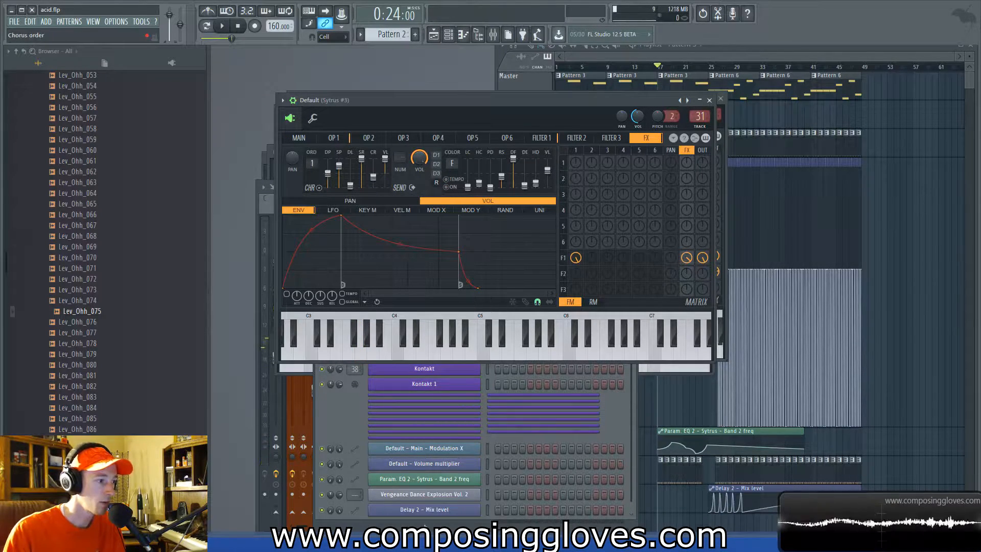
left_click_drag(313, 164, 313, 171)
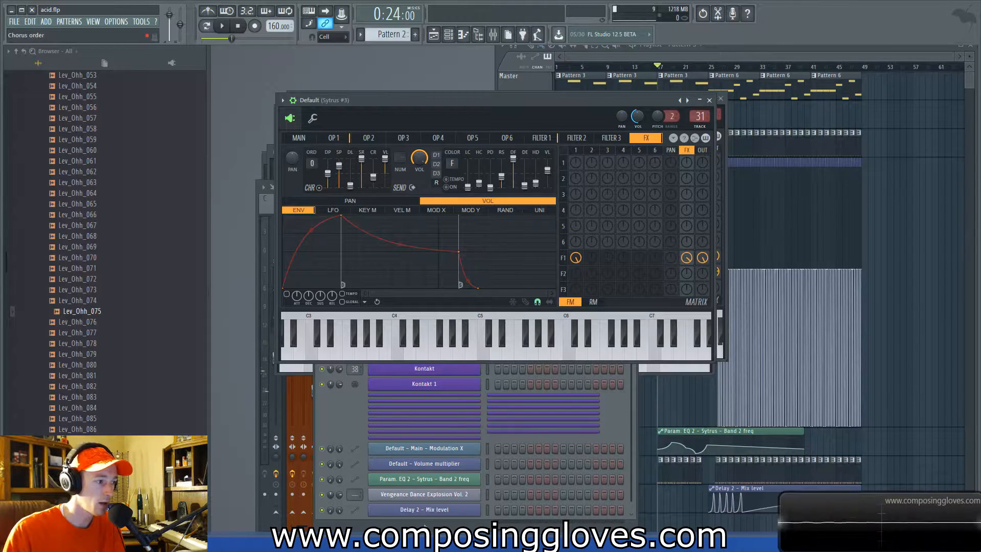
Step: Set the unison order to 3, turn off its oscillators-only option and adjust its phase and pitch
left_click(307, 138)
left_click(472, 175)
left_click(471, 175)
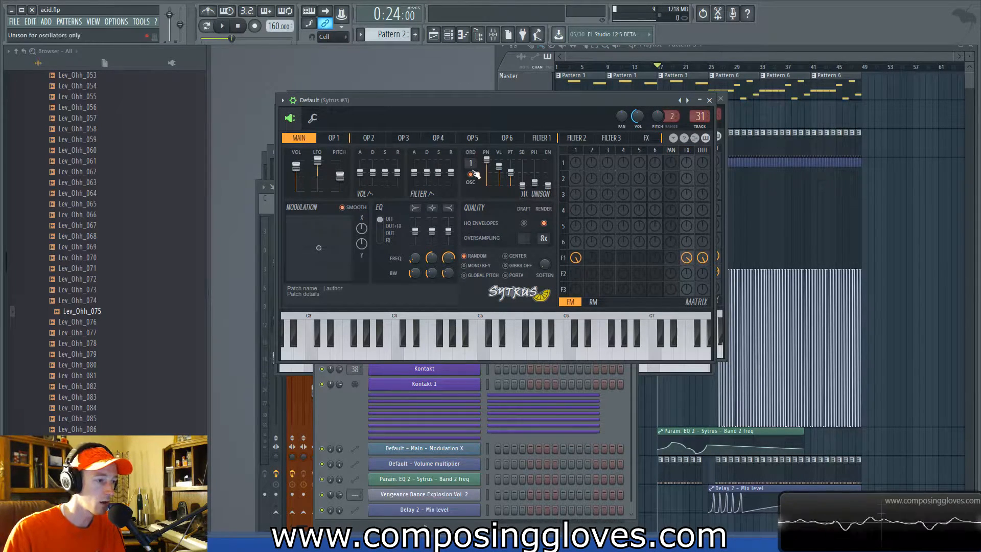
scroll(472, 164, "up", 2)
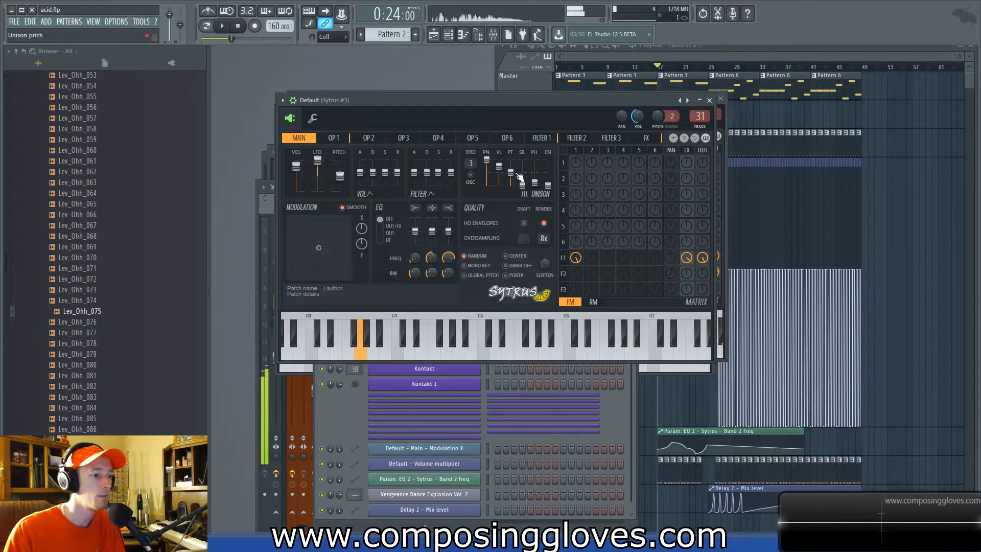
left_click_drag(535, 183, 512, 177)
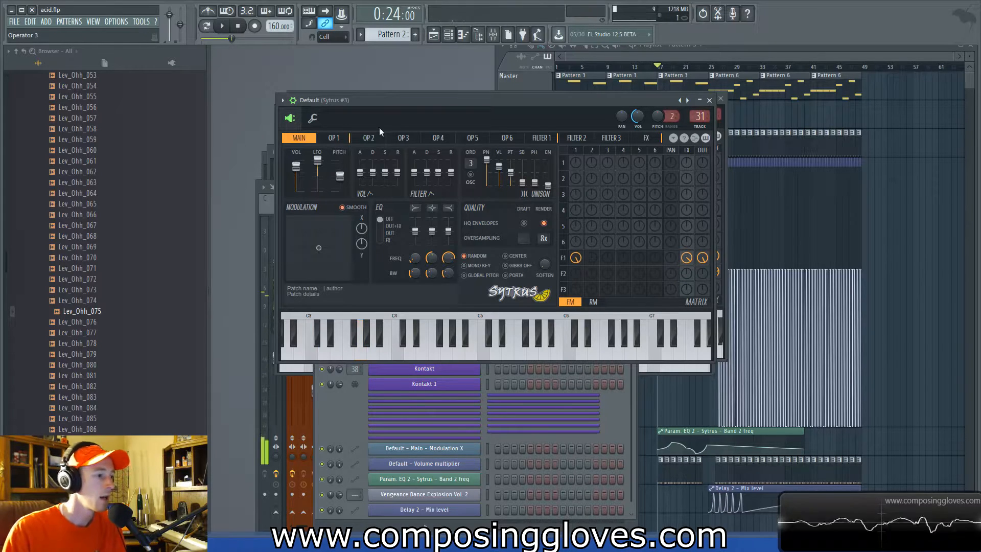
Step: Review the settings of operator 1 and filters 1 and 2, ending on filter 1's cutoff envelope
left_click(345, 140)
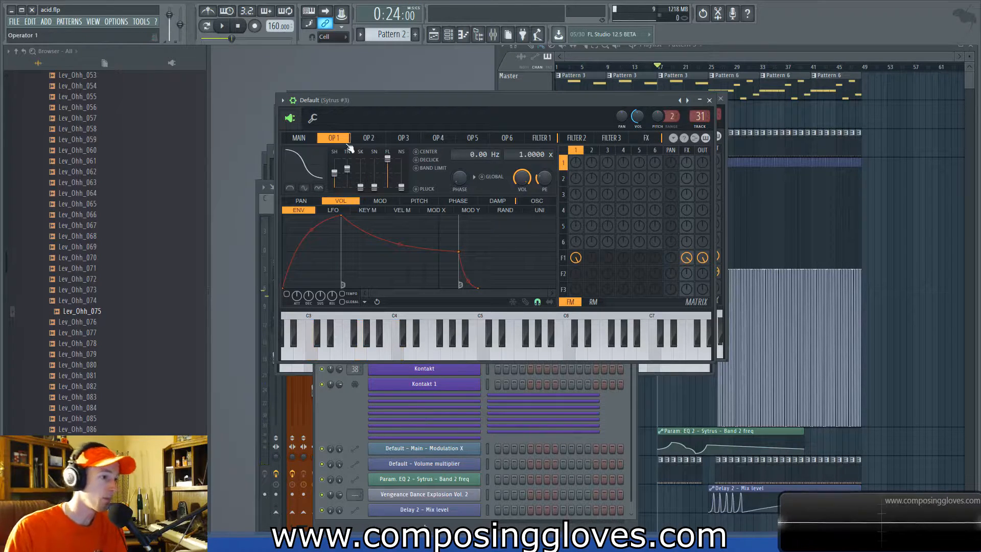
left_click(549, 139)
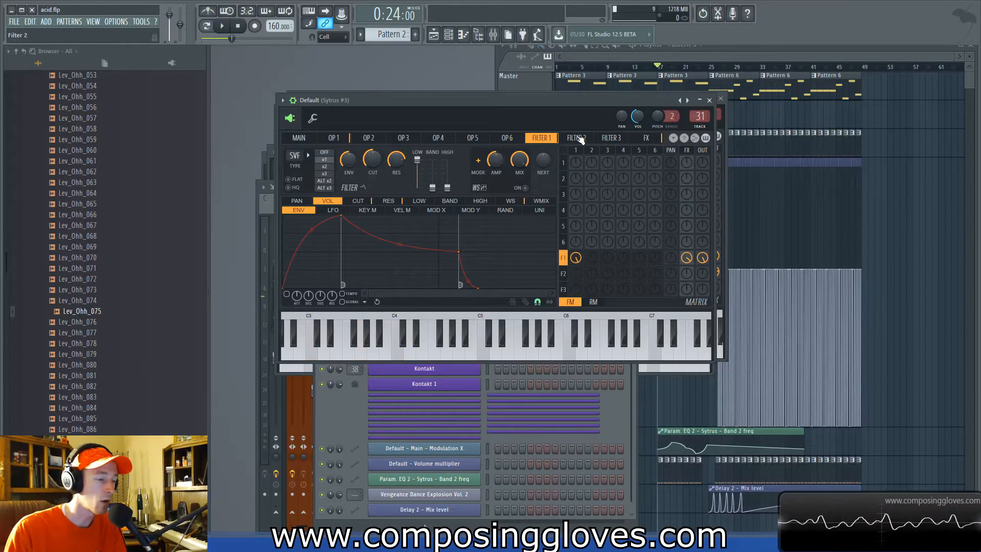
left_click(577, 139)
left_click(549, 143)
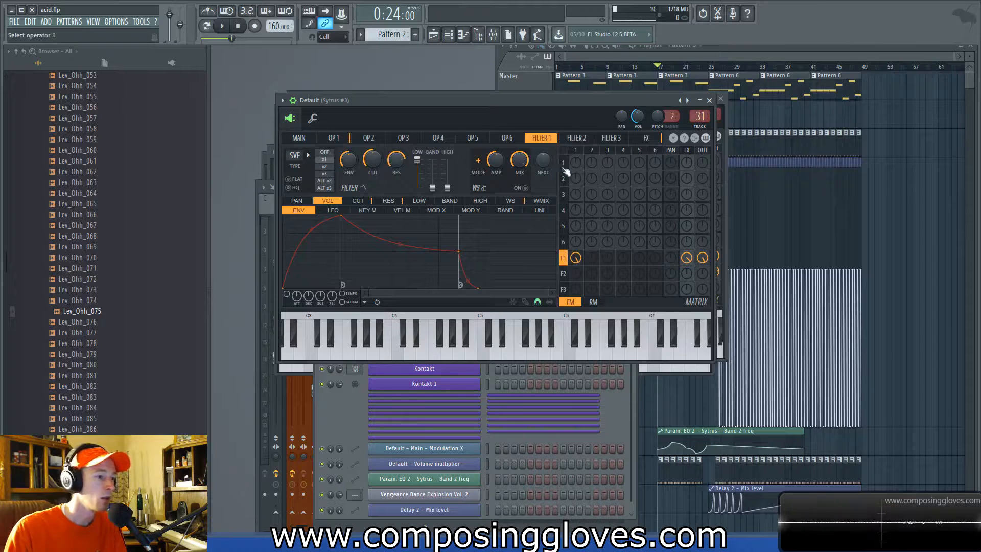
left_click(358, 201)
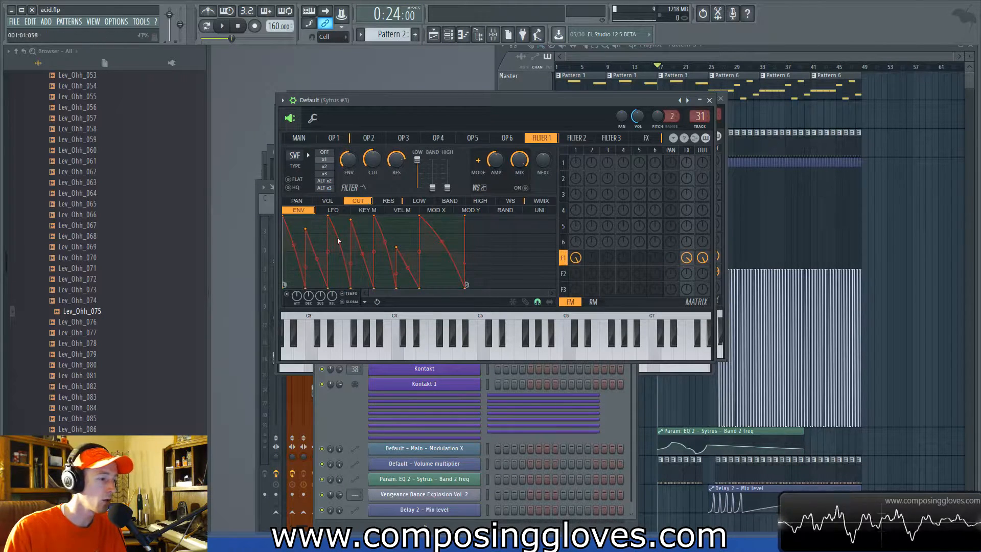
Step: Set arpeggiator breaks on the first three low points of filter 1's cutoff envelope, starting with Previous
right_click(306, 289)
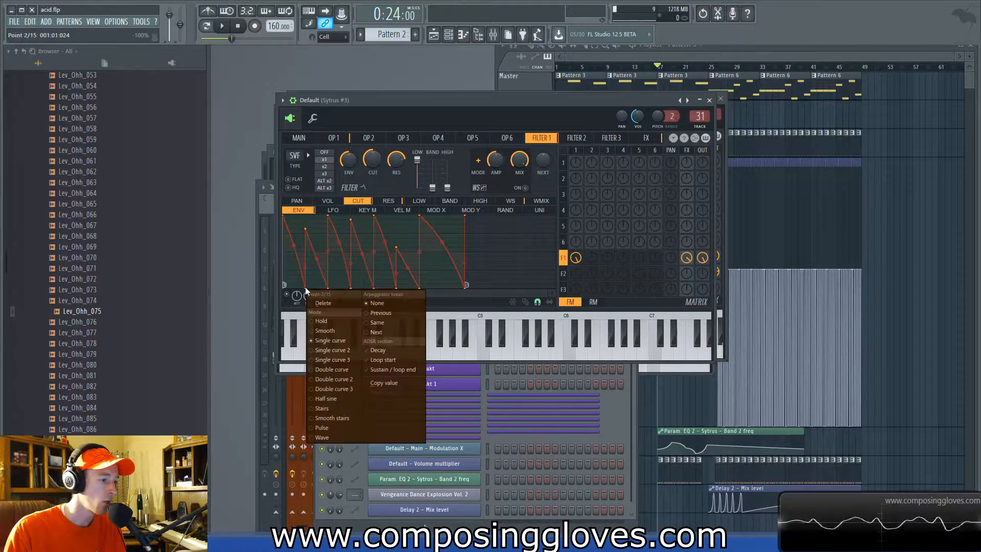
left_click(392, 313)
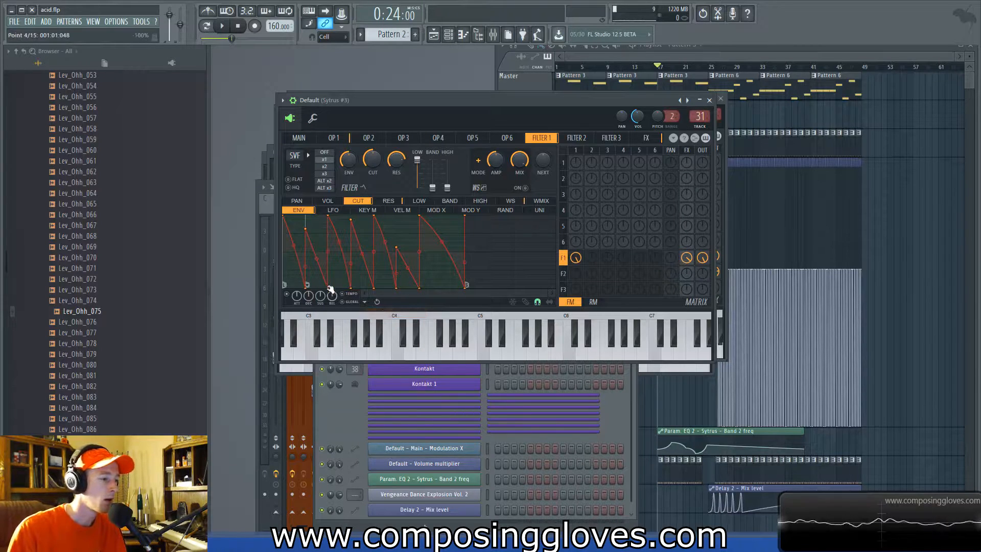
right_click(330, 288)
left_click(409, 313)
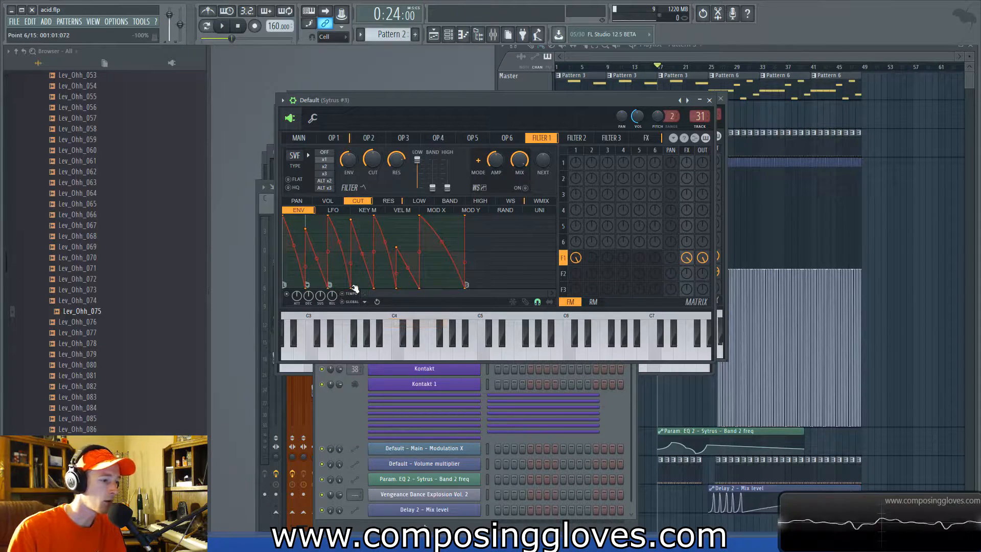
right_click(352, 288)
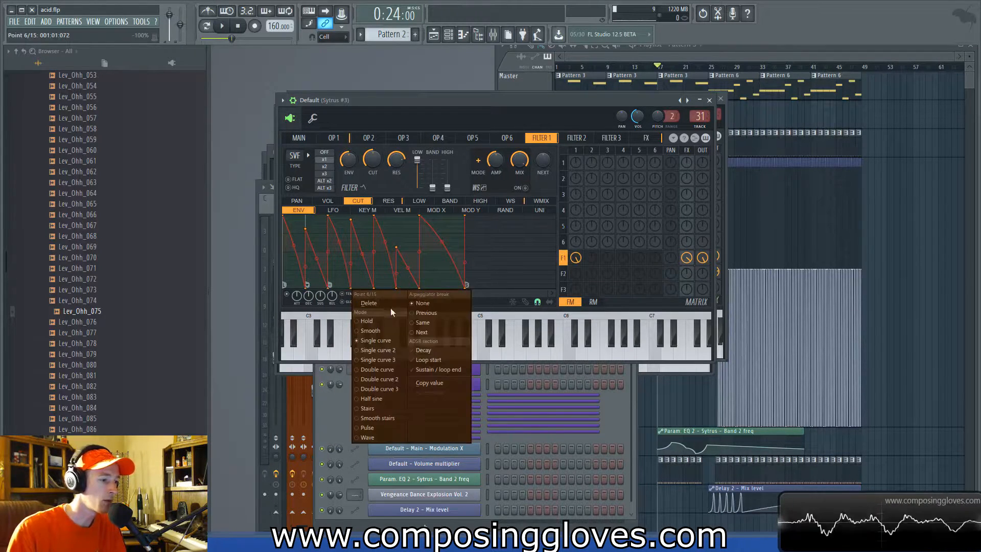
left_click(440, 313)
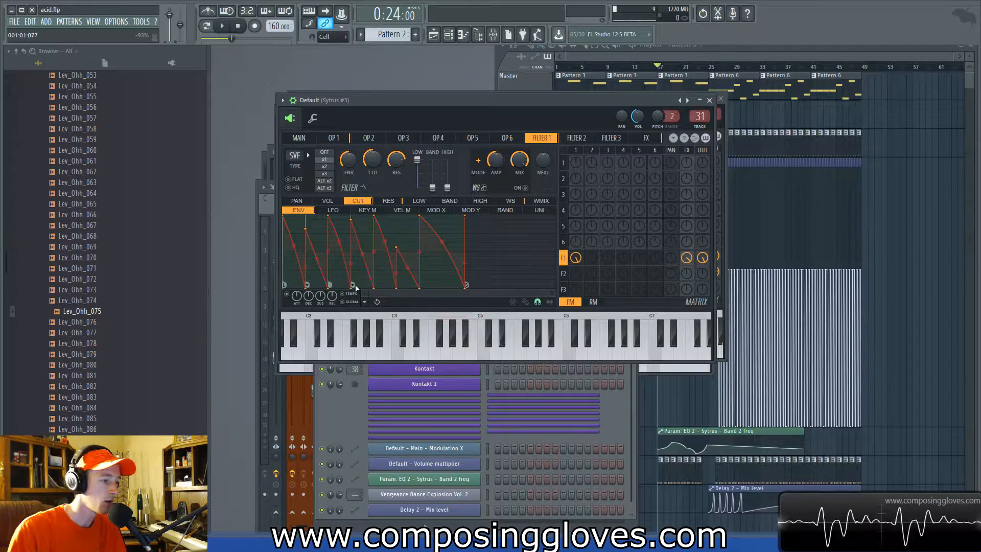
right_click(353, 287)
left_click(431, 330)
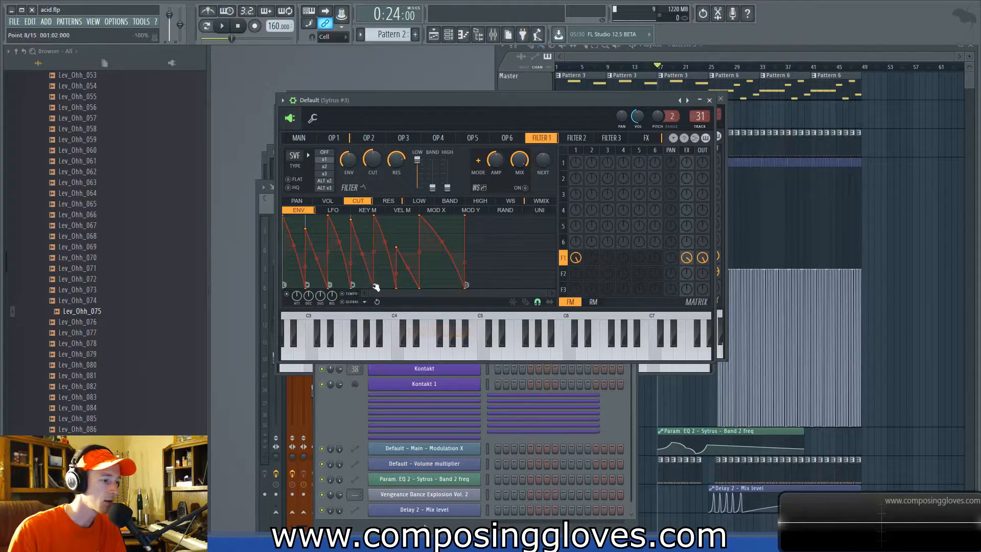
Step: Add arpeggiator breaks to the remaining low points of filter 1's cutoff envelope, choosing Next for the final one
right_click(374, 287)
left_click(448, 313)
right_click(398, 285)
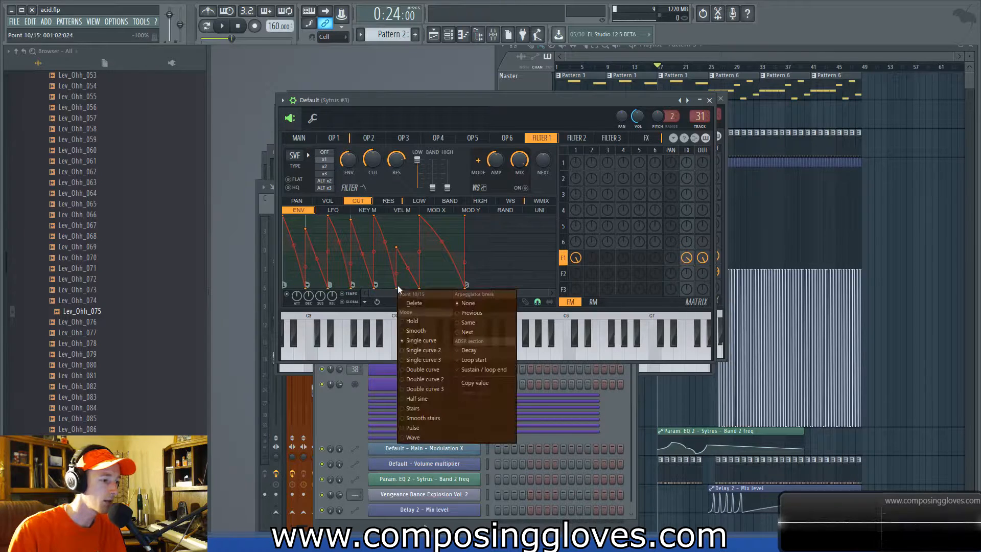
left_click(466, 313)
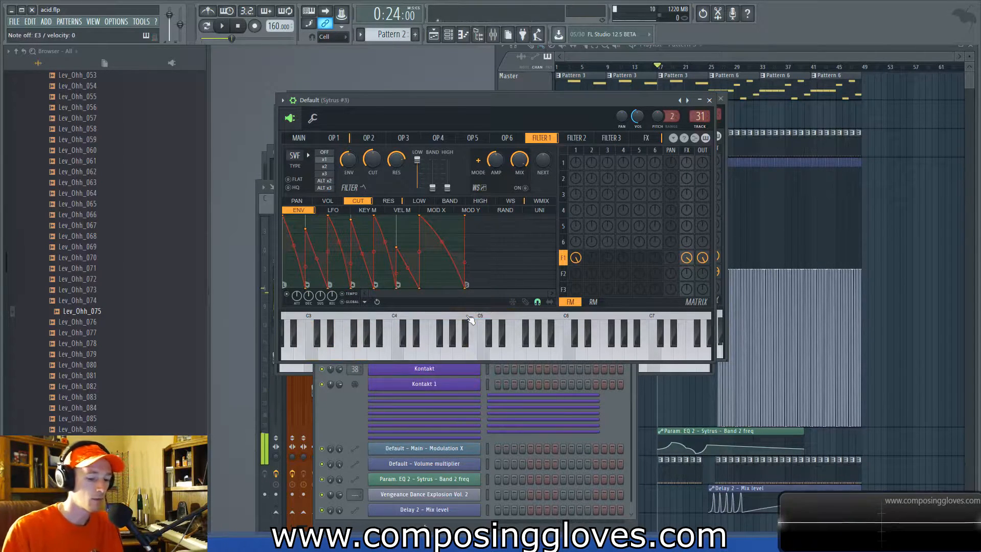
right_click(422, 287)
left_click(499, 320)
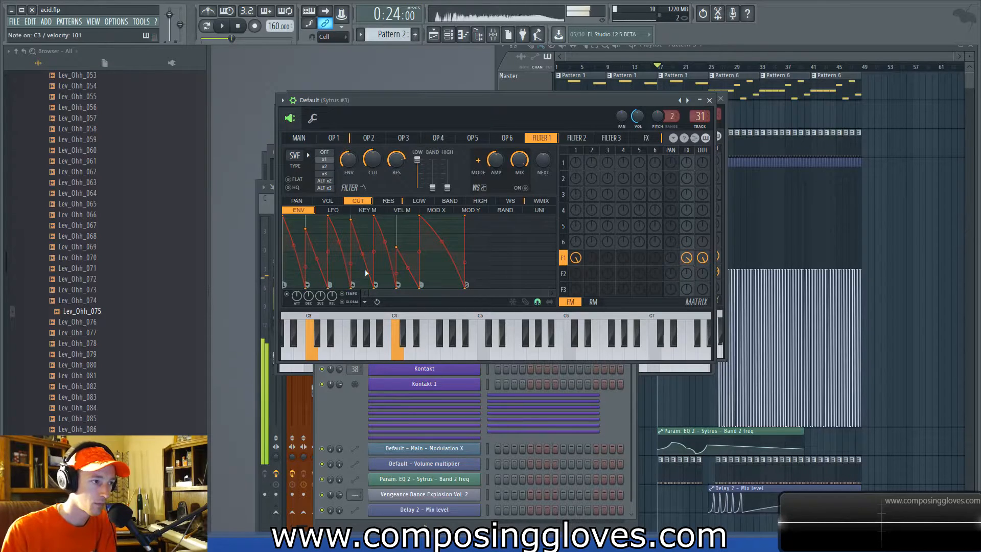
right_click(465, 285)
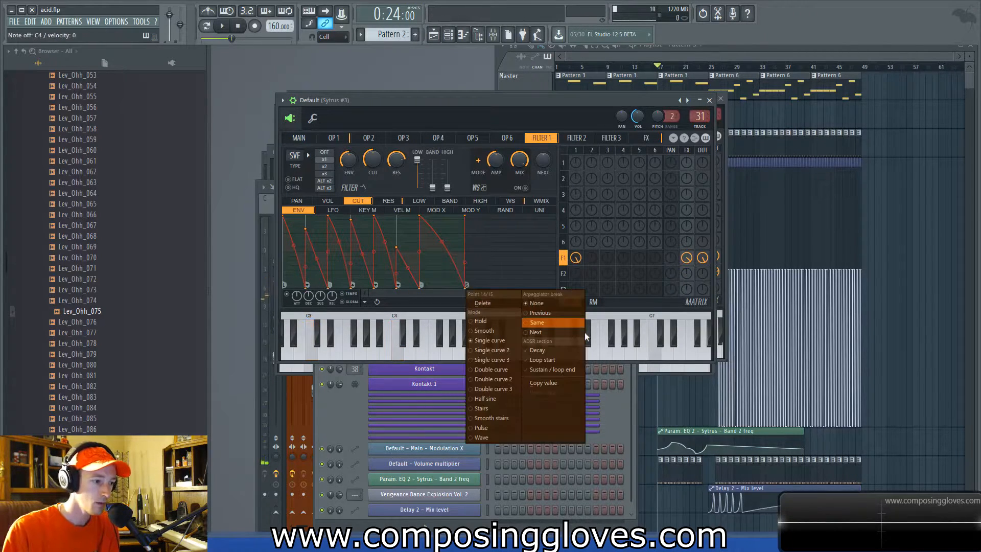
left_click(562, 333)
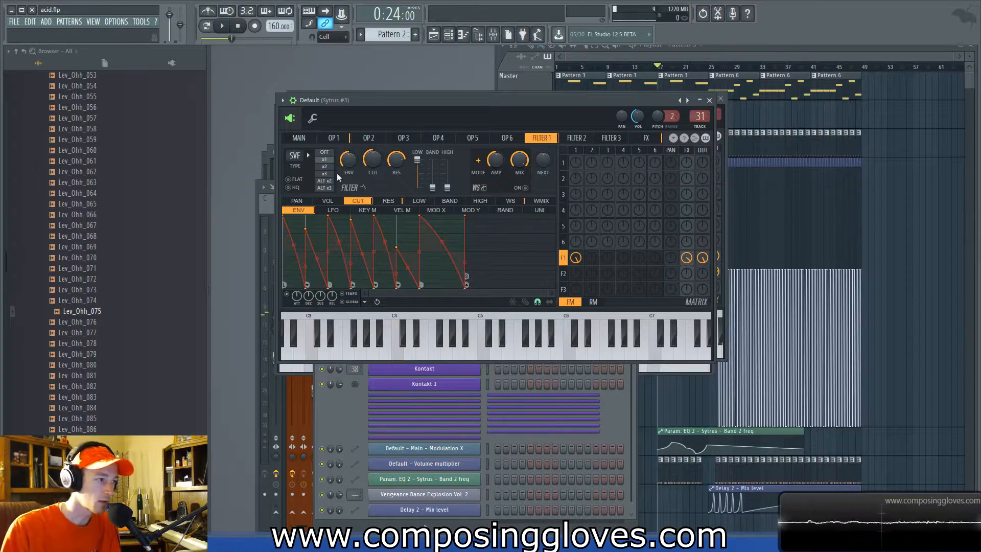
Step: In the MIDI settings, select the V25 input and set its note-on velocity link to (none)
left_click(116, 22)
left_click(127, 34)
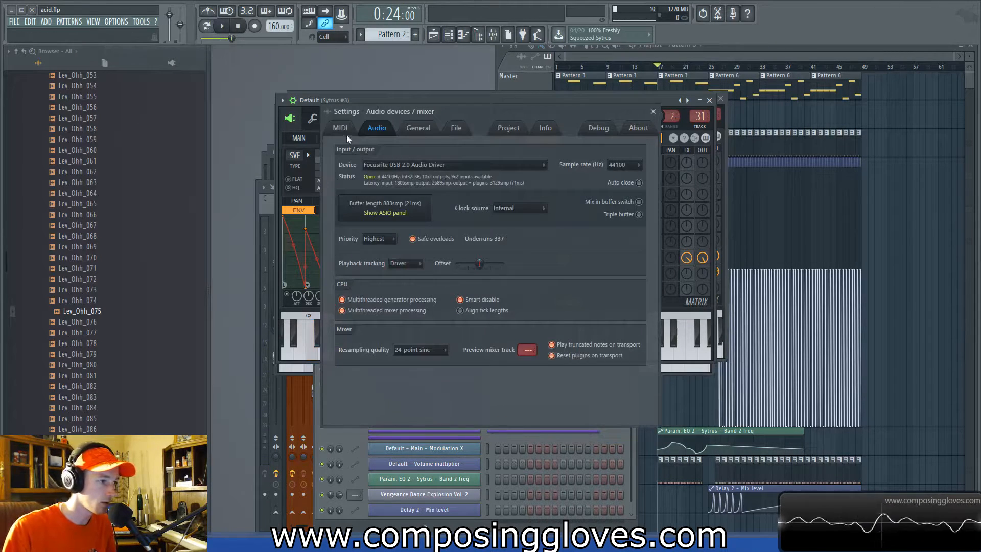
left_click(360, 313)
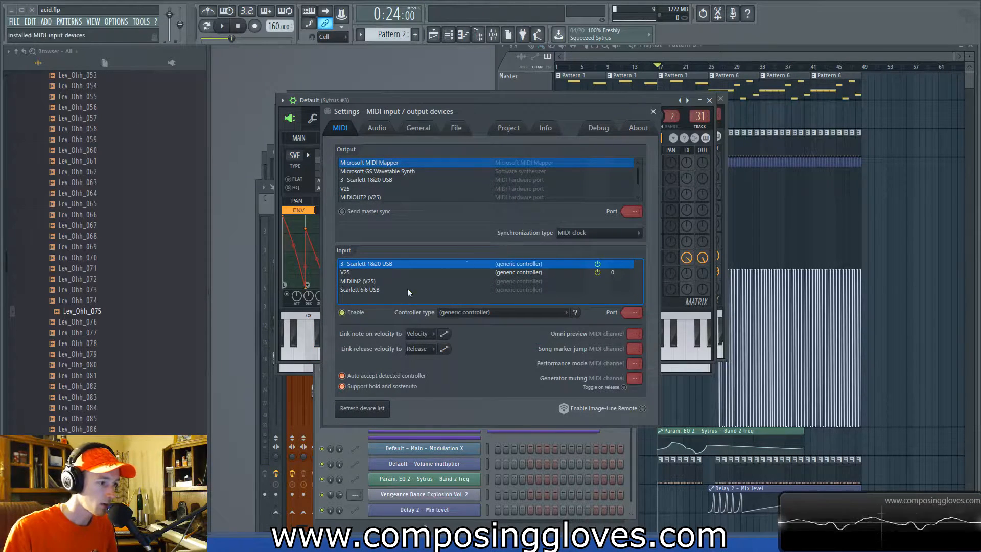
left_click(362, 312)
left_click(360, 272)
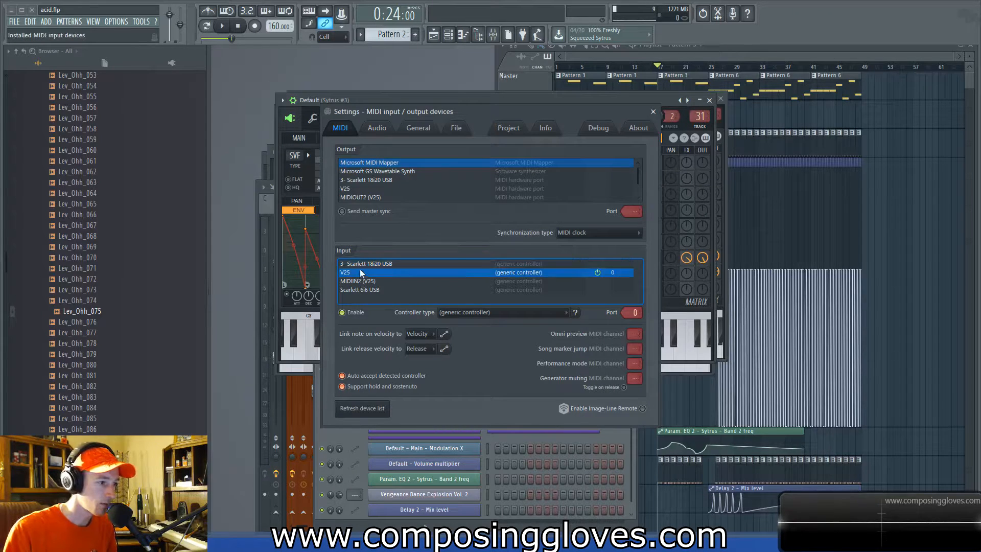
left_click(418, 334)
left_click(424, 345)
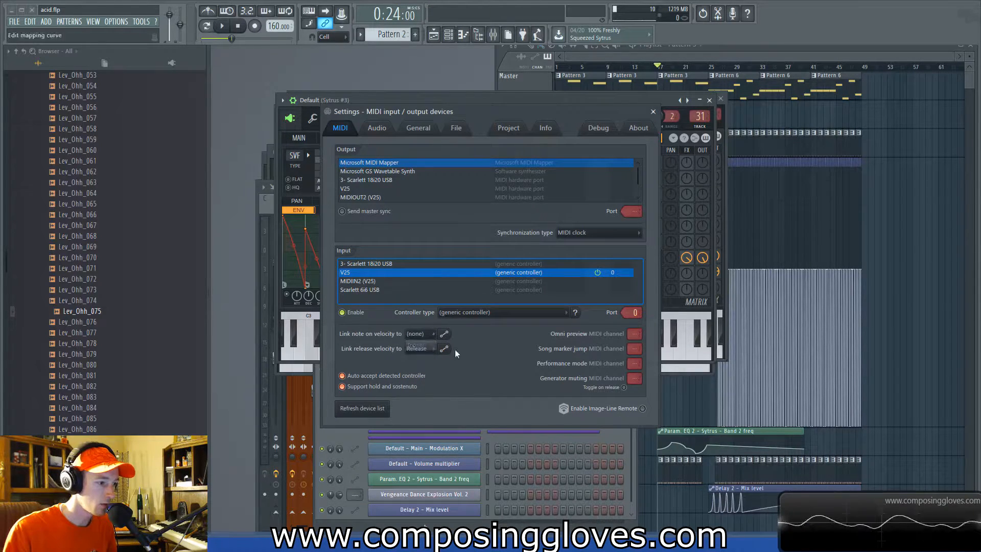
left_click(652, 112)
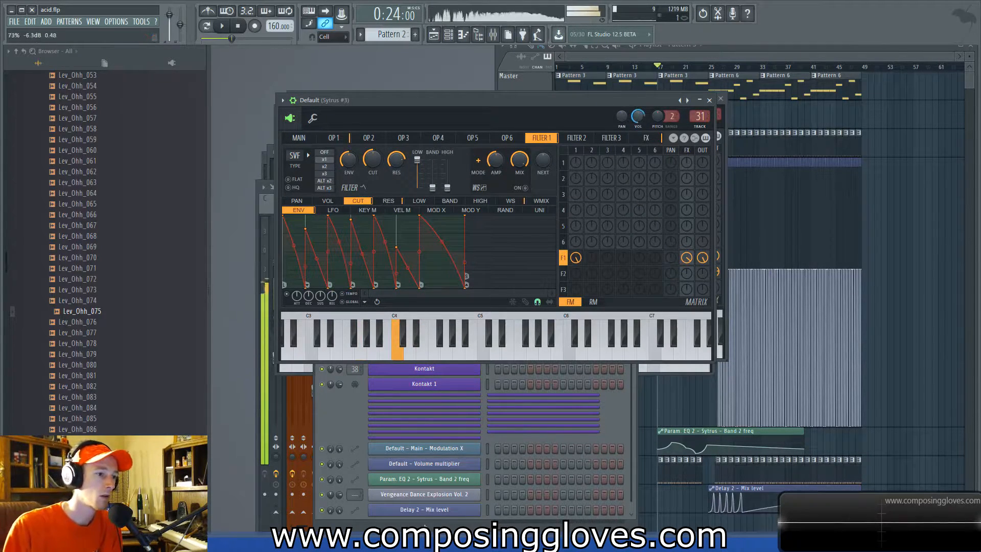
Step: Review the filter 2, filter 3, effects, main and operator 5 settings, ending on filter 1
left_click(581, 139)
left_click(611, 139)
left_click(643, 139)
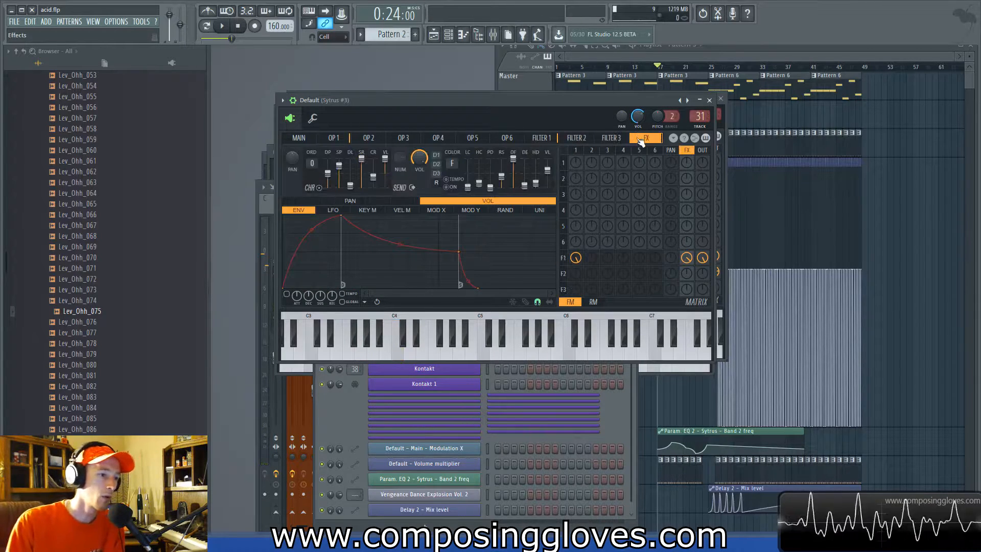
left_click(448, 187)
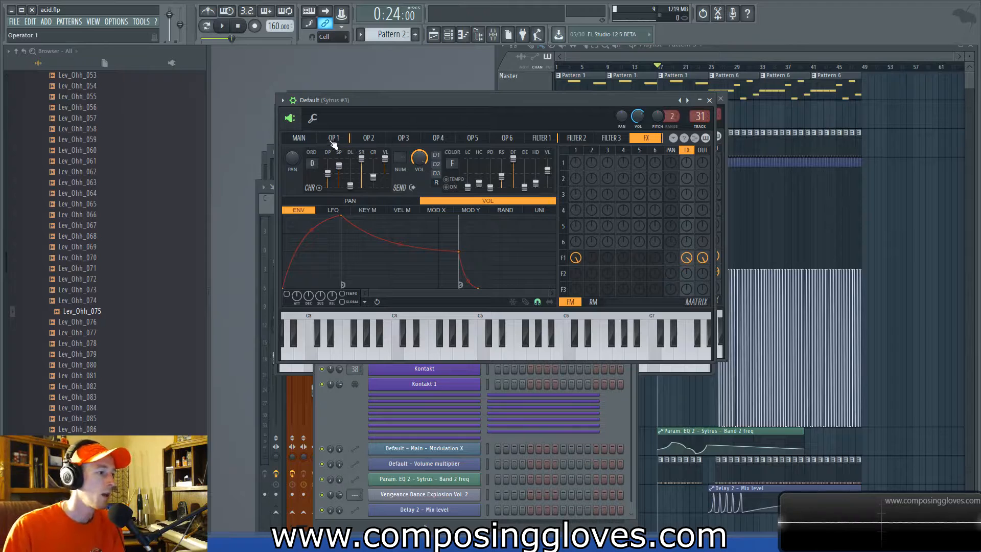
left_click(299, 138)
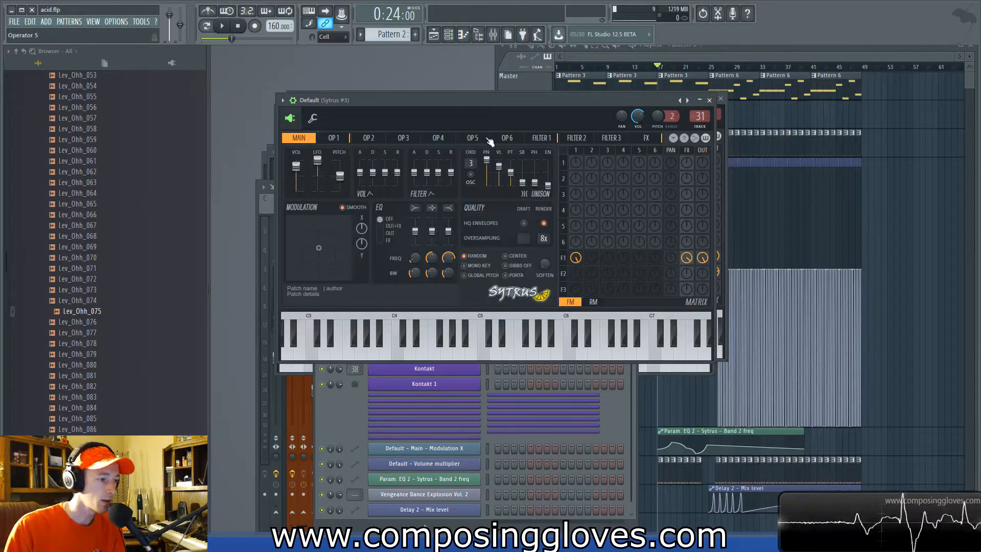
left_click(473, 138)
left_click(542, 138)
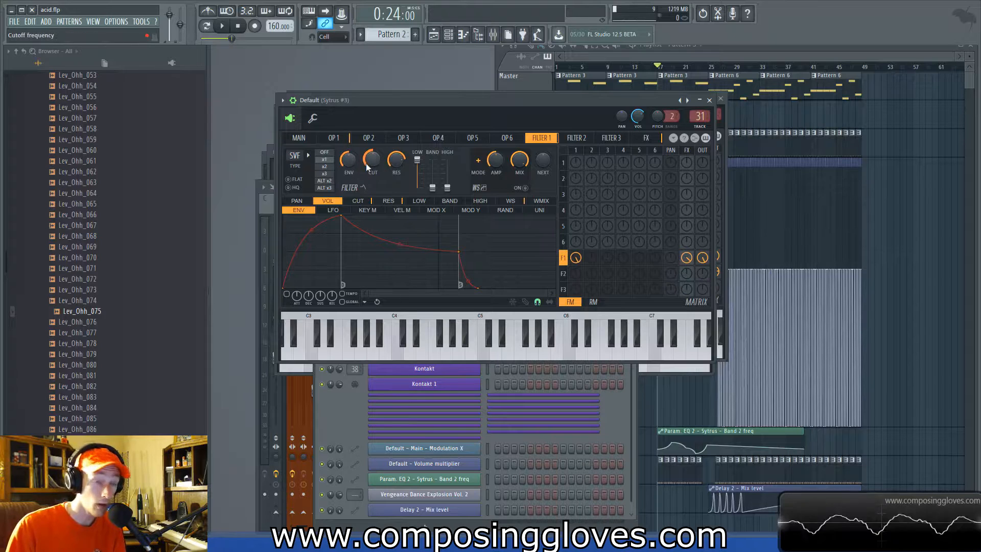
Step: Compare the x1, x3 and ALT x2 modes on filter 1, settle on x3 and raise the cutoff to 75%
left_click(328, 174)
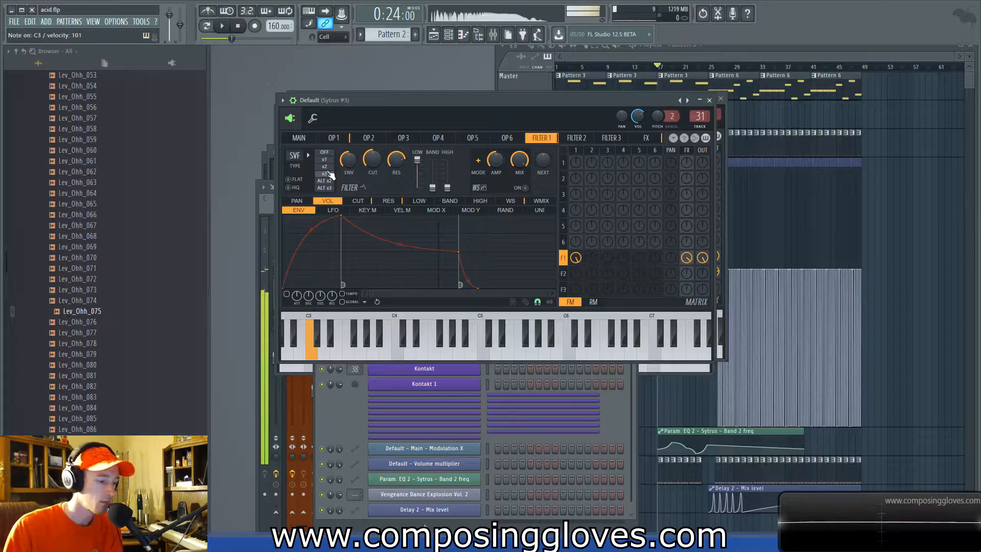
left_click(329, 161)
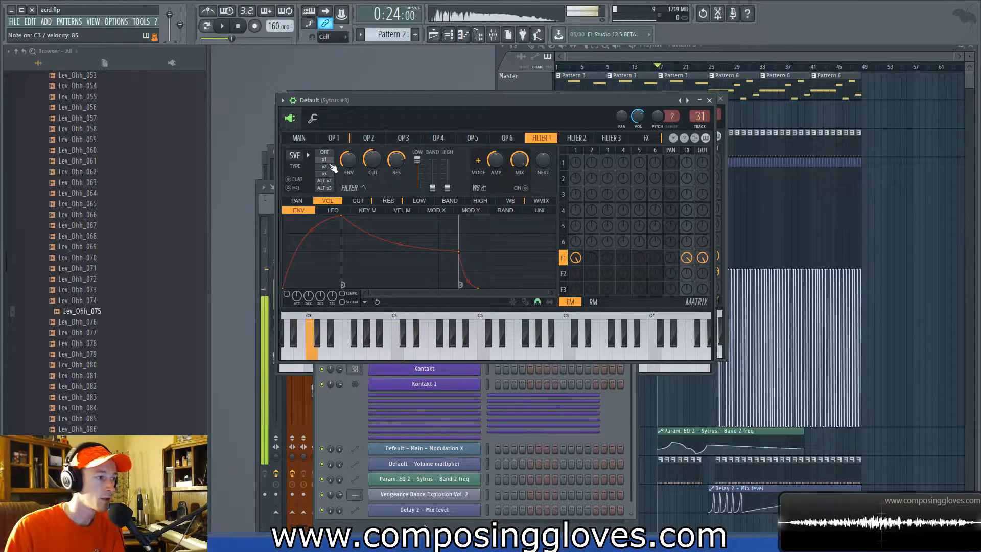
left_click(330, 174)
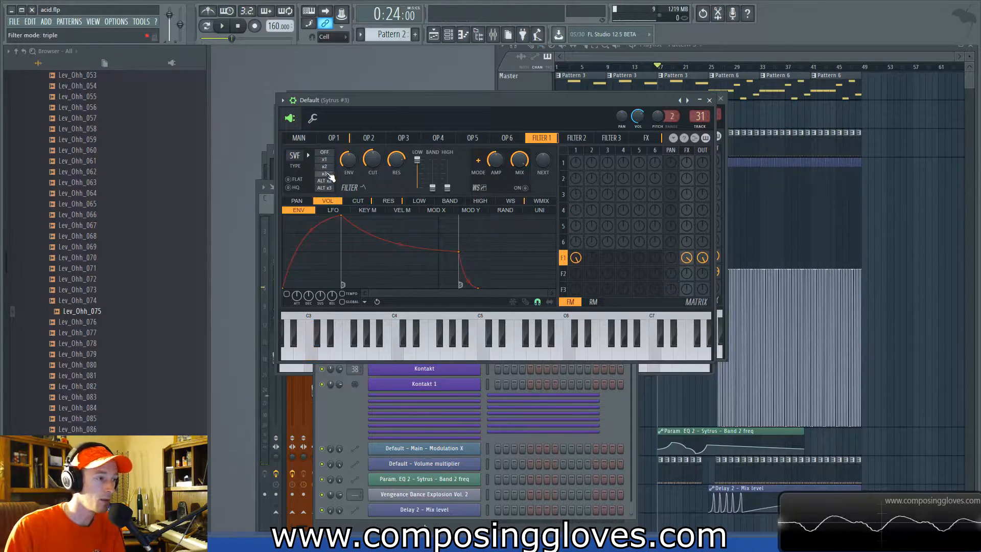
left_click(325, 181)
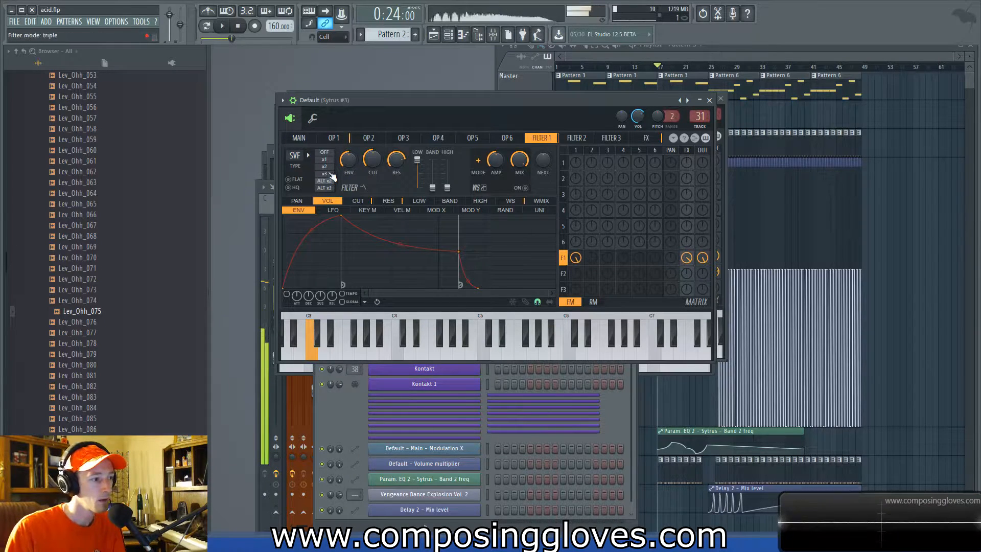
left_click(328, 174)
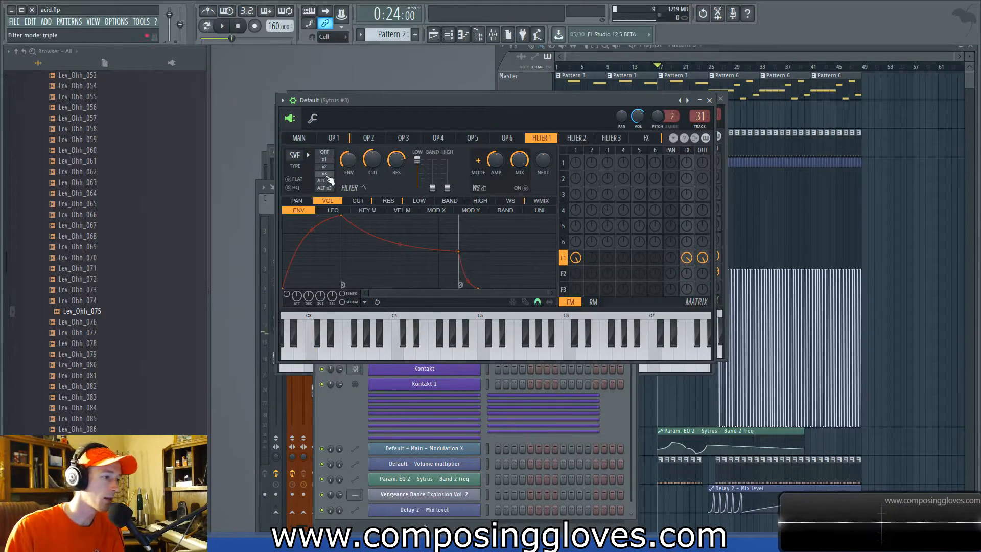
mouse_move(373, 162)
left_mouse_down()
mouse_move(373, 143)
mouse_move(373, 160)
left_mouse_up()
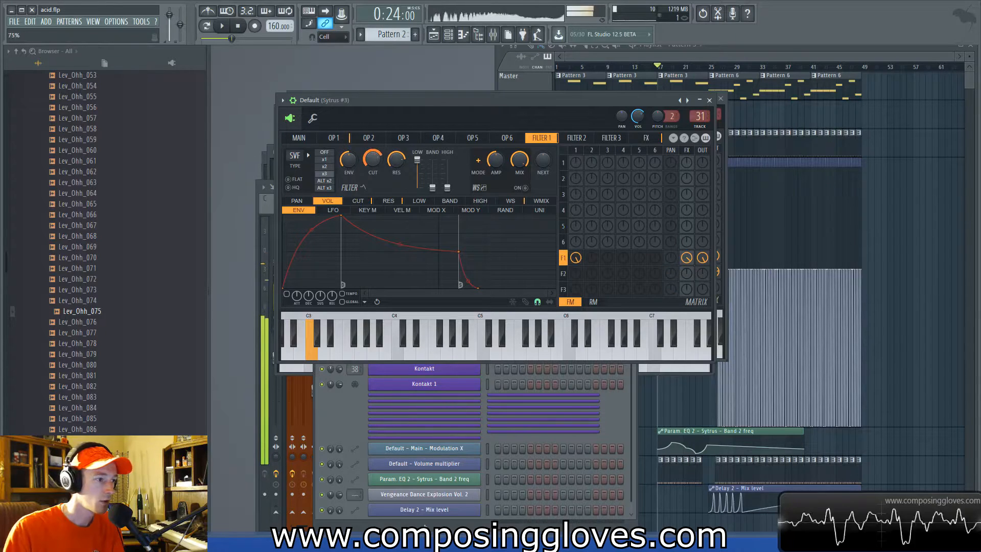
Step: Shape the Mod X mapping of filter 1's cutoff into a straight ramp rising from minimum to maximum
left_click(389, 200)
left_click(357, 201)
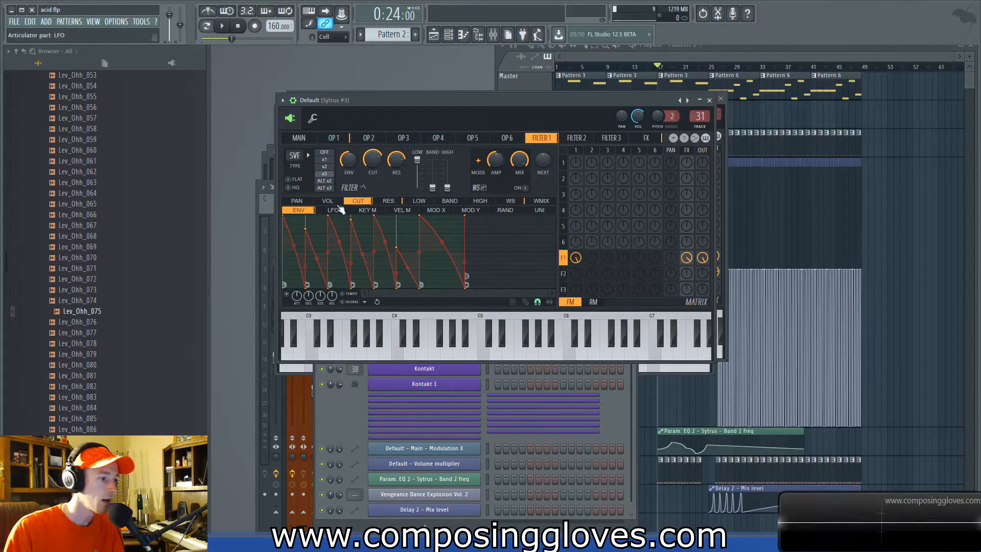
left_click(434, 210)
left_click_drag(283, 251, 276, 312)
left_click_drag(559, 247, 511, 214)
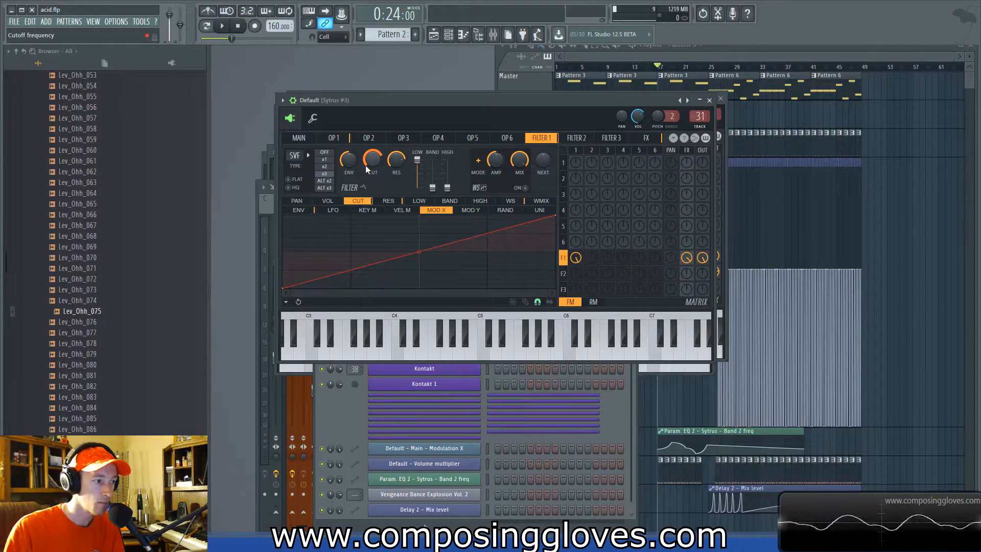
Step: Test the main X modulation control against filter 1's cutoff mapping
left_click(299, 138)
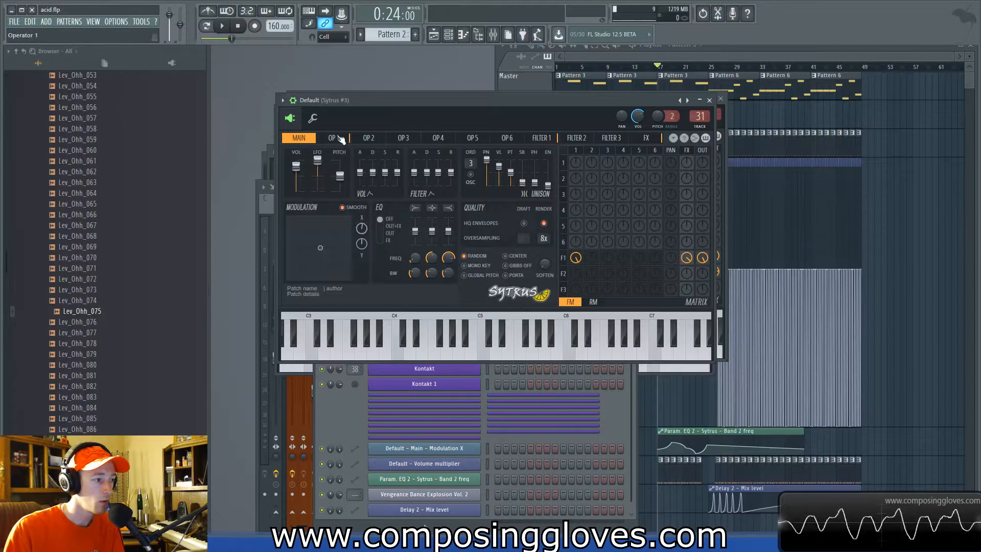
left_click(527, 136)
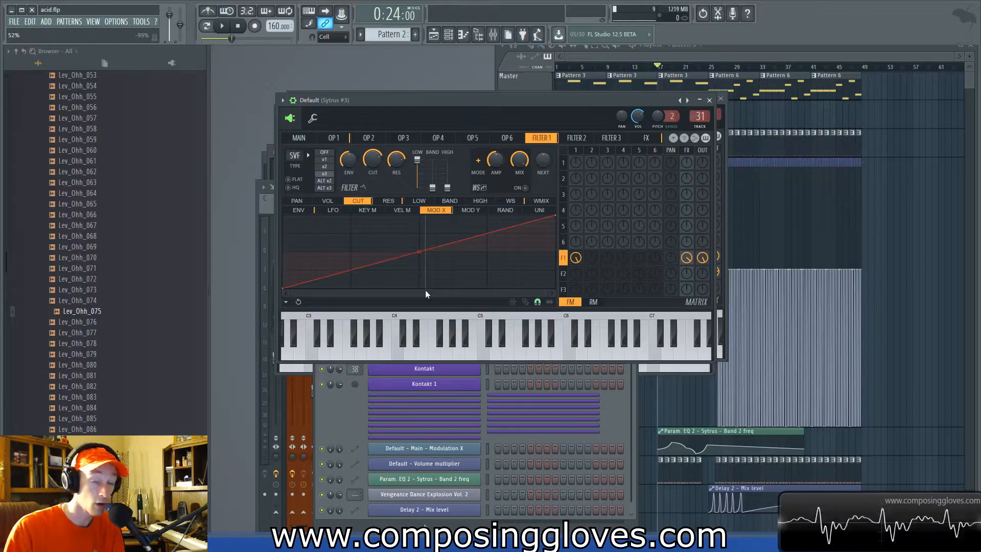
left_click(299, 137)
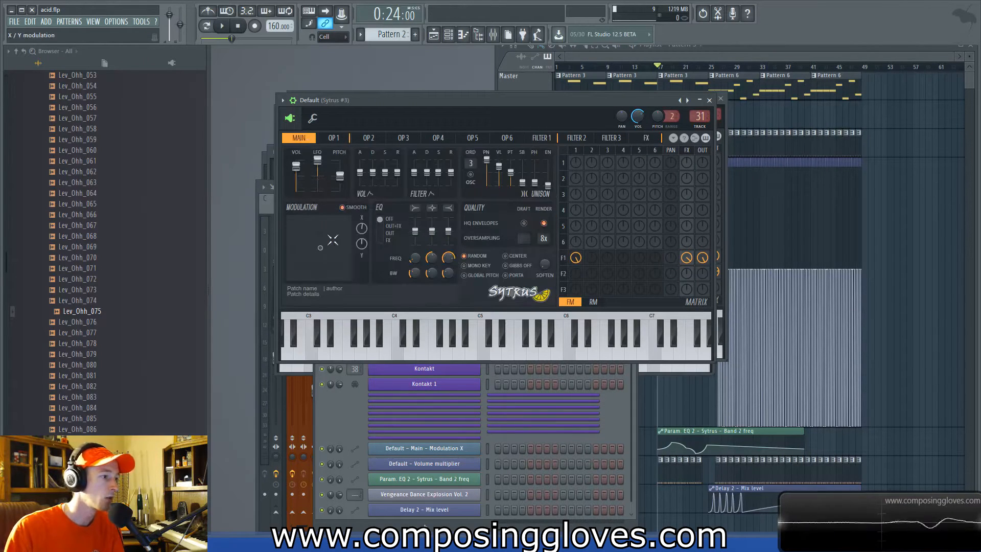
left_click_drag(362, 229, 362, 210)
Step: Inspect operator 1's Mod Y and Mod X mappings and return to filter 1's cutoff mapping
left_click(333, 137)
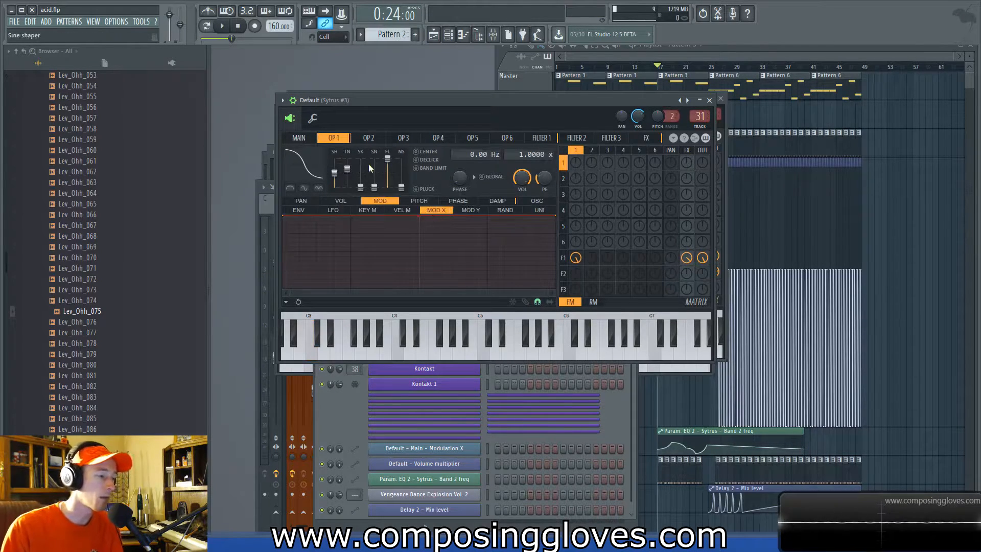
left_click(467, 211)
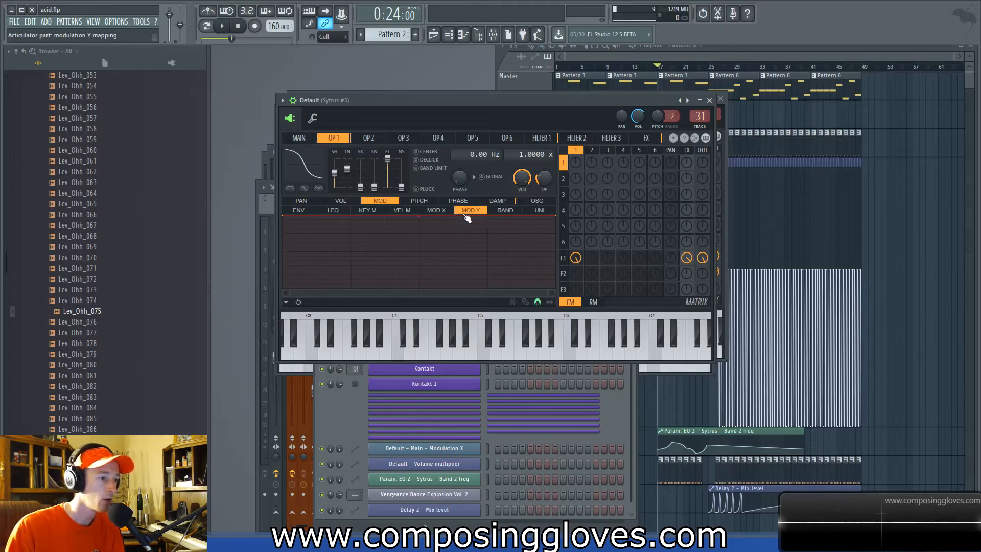
left_click(442, 212)
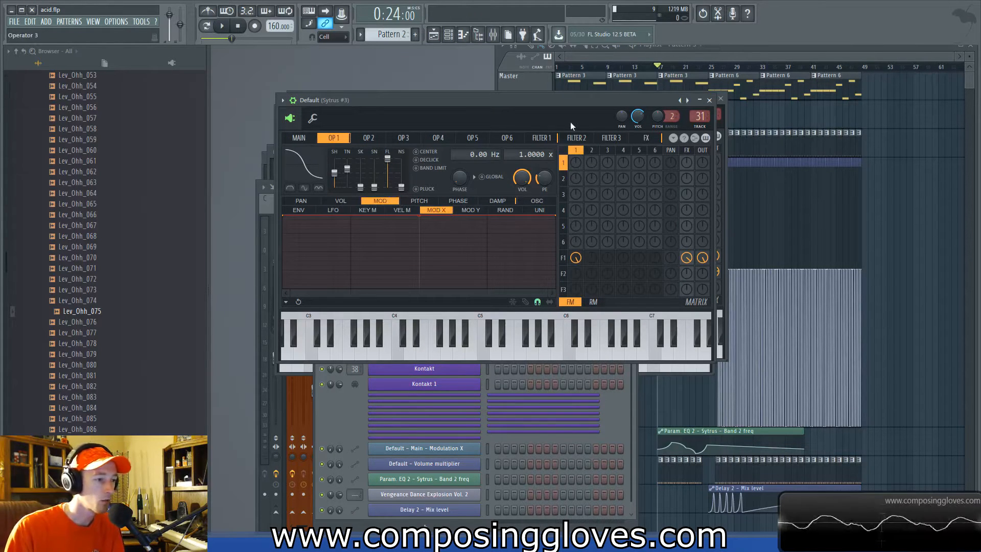
left_click(556, 139)
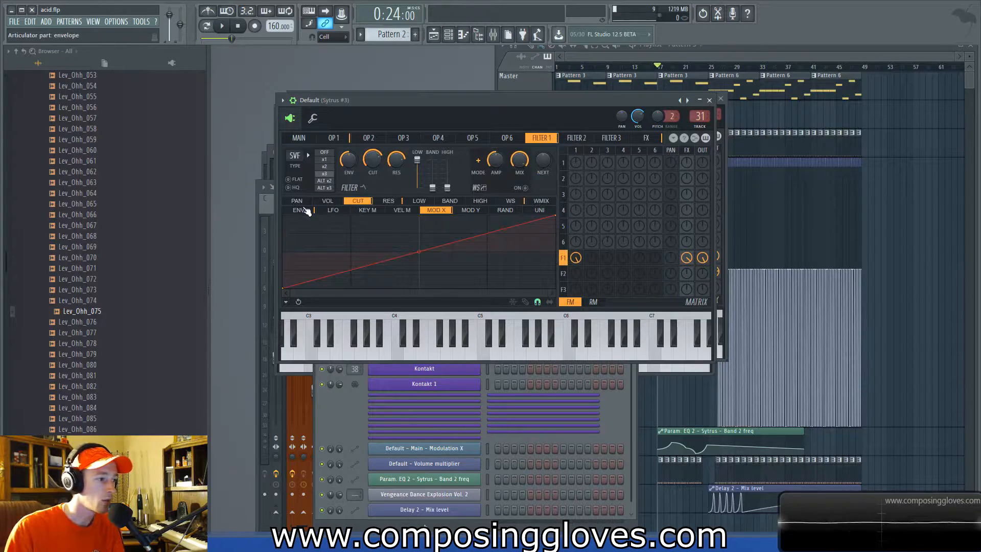
Step: Shape the Mod X mapping of filter 1's resonance into a gentle ramp, low at the start and slightly raised at the end
left_click(394, 202)
mouse_move(285, 260)
left_mouse_down()
mouse_move(284, 281)
mouse_move(284, 270)
left_mouse_up()
left_click_drag(556, 254, 558, 233)
Step: Sweep the main modulation pad toward low X and back up to test the combined cutoff and resonance mappings
left_click(296, 138)
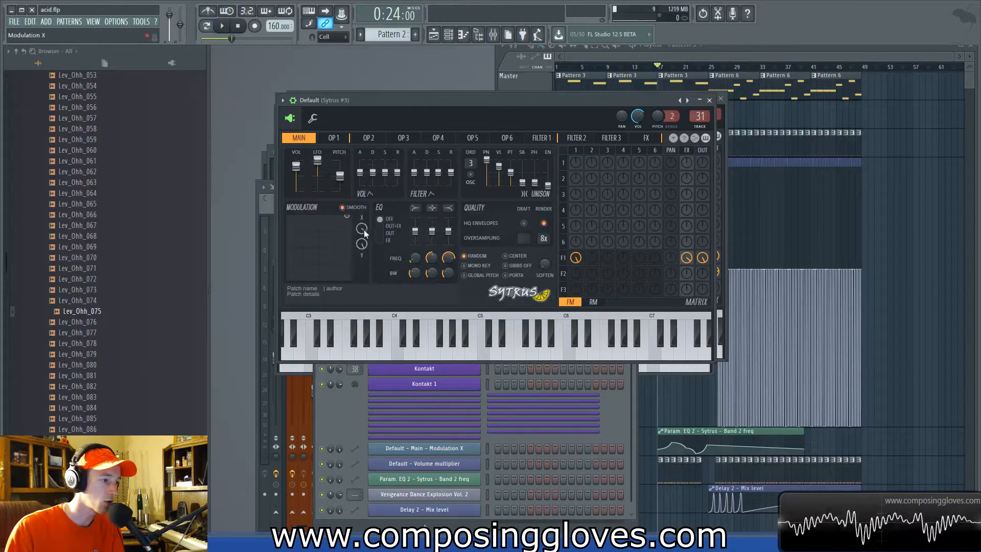
left_click_drag(346, 222, 302, 254)
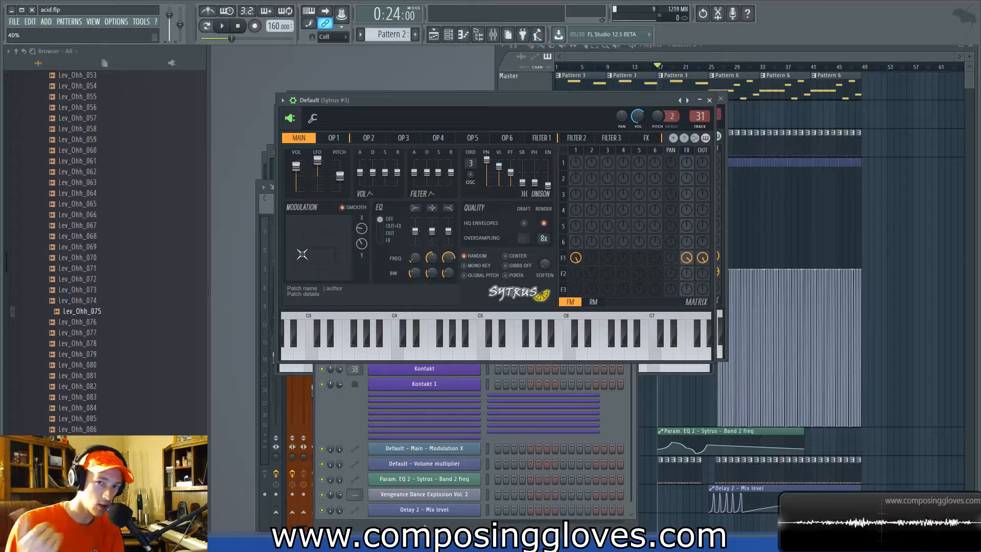
mouse_move(300, 255)
left_mouse_down()
mouse_move(345, 221)
mouse_move(291, 273)
mouse_move(342, 225)
mouse_move(329, 220)
mouse_move(291, 254)
mouse_move(292, 271)
mouse_move(333, 229)
left_mouse_up()
Step: Frequency-modulate operator 1 with operator 2, trying different ratios and settling on 2.0000x with an FM amount of about 19%
left_click(335, 138)
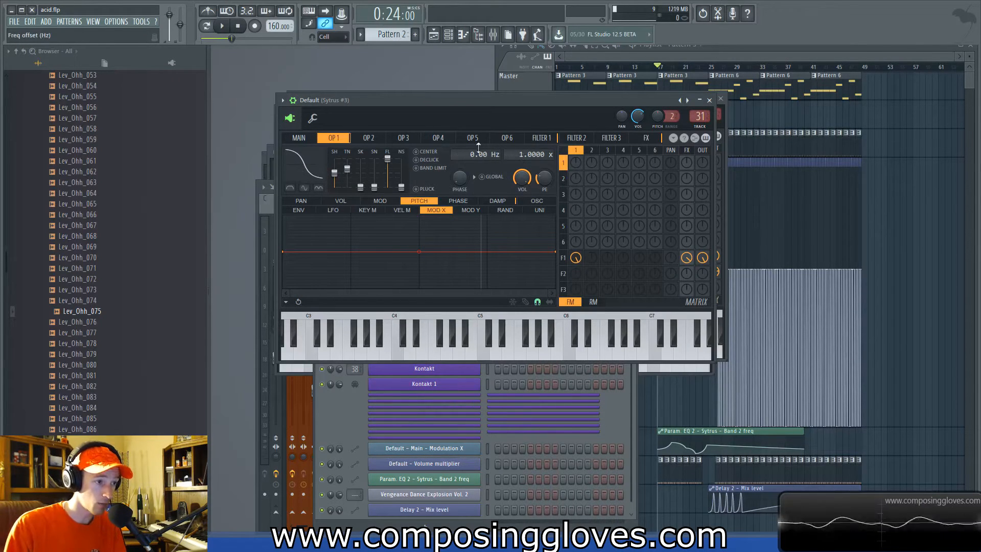
left_click(591, 152)
left_click_drag(522, 157, 523, 166)
left_click_drag(592, 163, 591, 175)
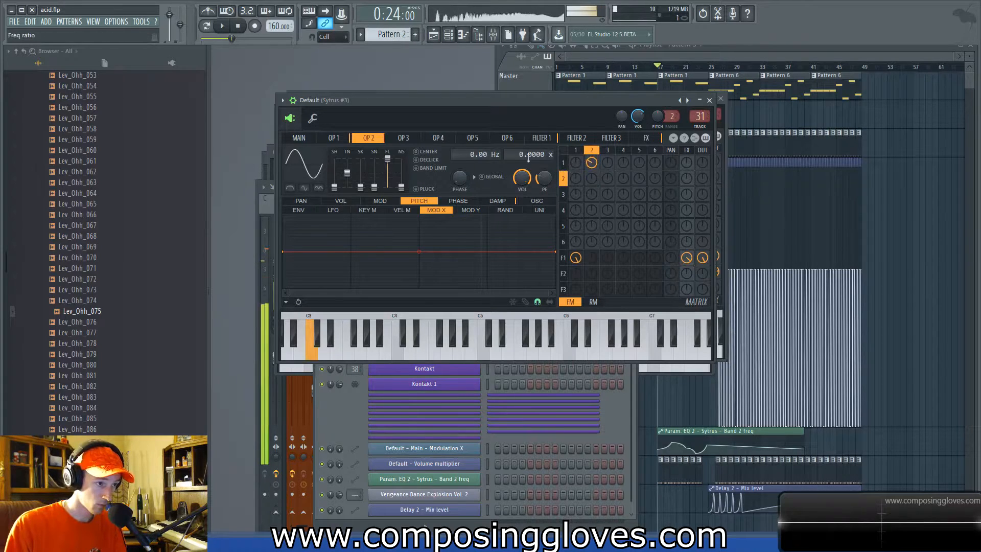
left_click_drag(522, 157, 522, 150)
left_click_drag(592, 162, 591, 156)
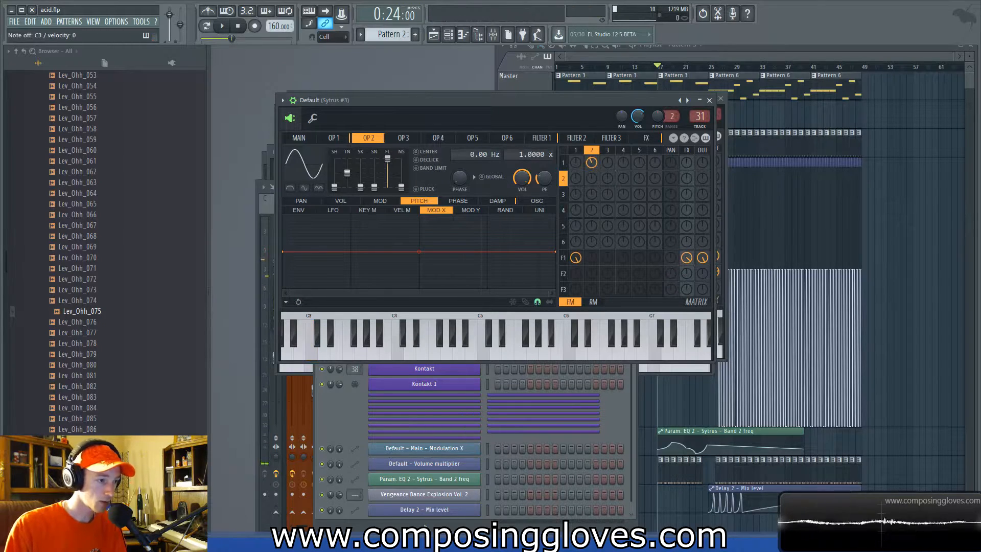
left_click_drag(521, 155, 522, 152)
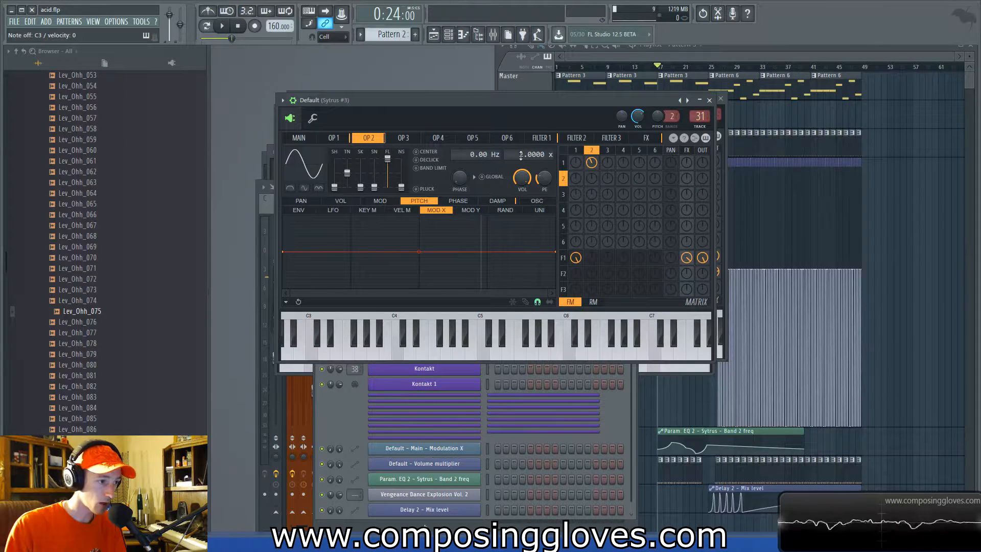
left_click_drag(593, 169, 593, 163)
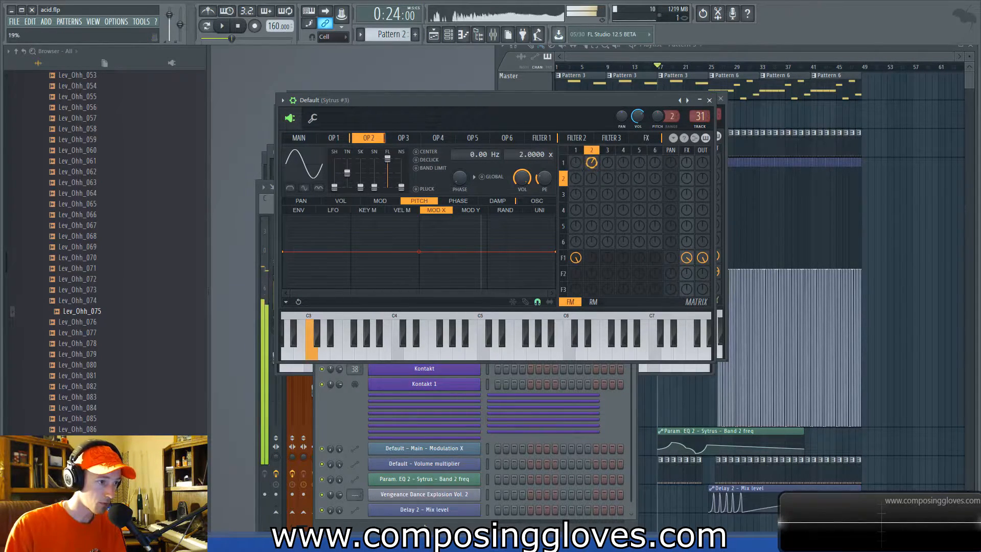
Step: Fine-tune operator 1's waveform with its shape and tension settings
left_click(575, 150)
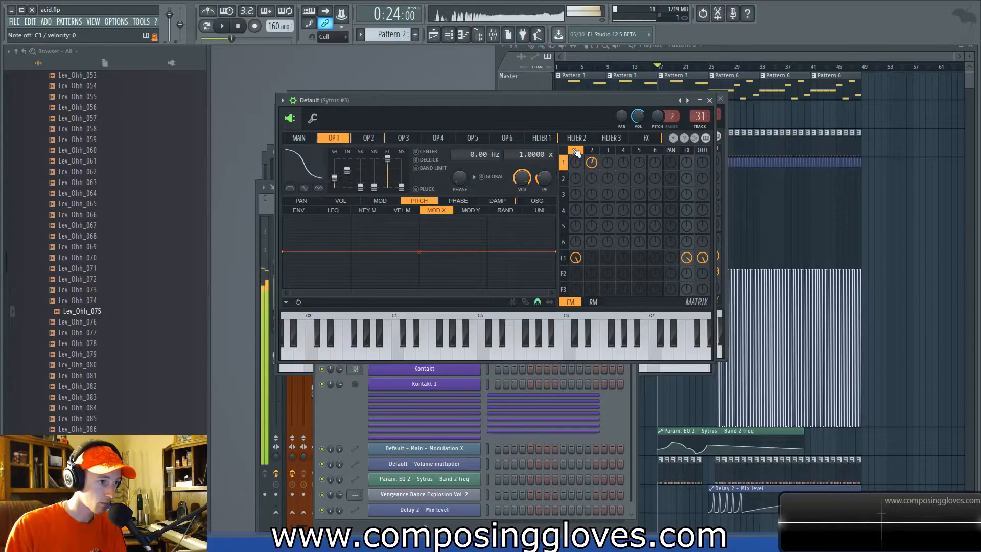
left_click_drag(351, 174, 334, 173)
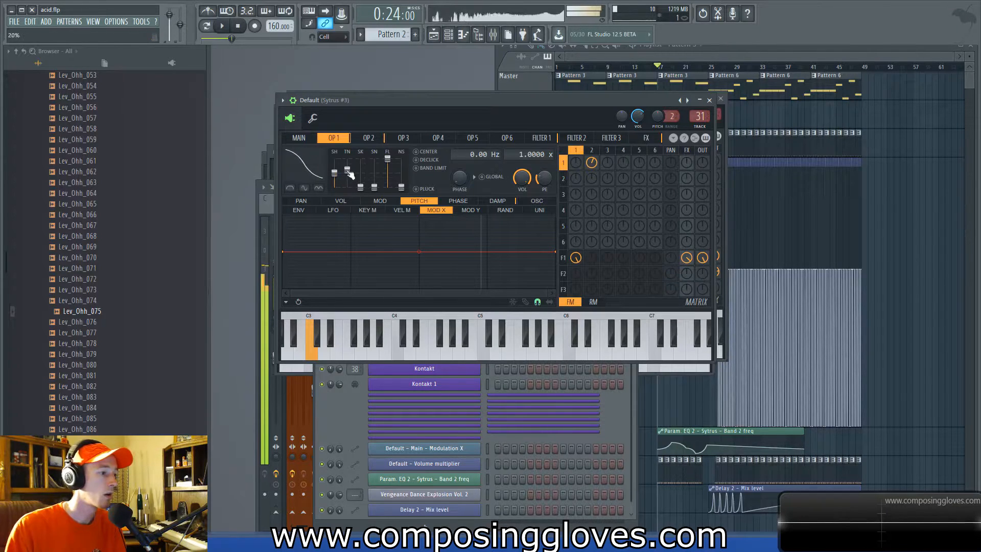
mouse_move(348, 169)
left_mouse_down()
mouse_move(347, 183)
mouse_move(347, 171)
left_mouse_up()
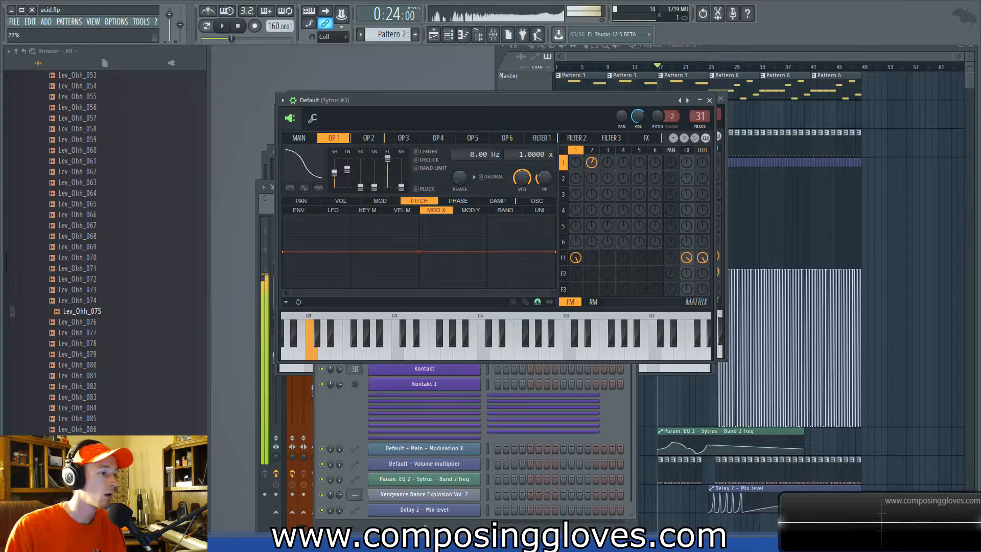
Step: Load Fruity Parametric EQ 2 in the first effect slot of the Sytrus #3 mixer track and boost its fifth band
left_click(301, 138)
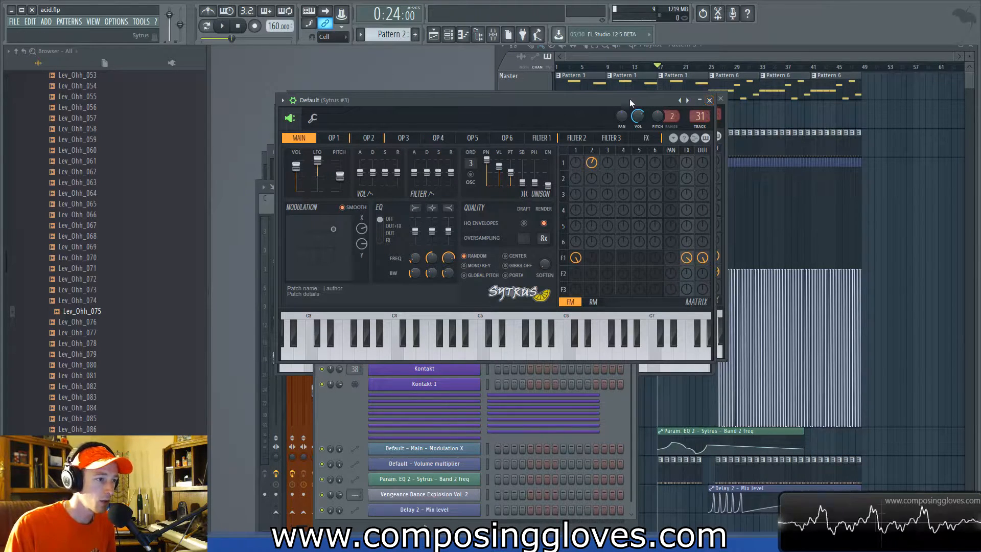
left_click(494, 34)
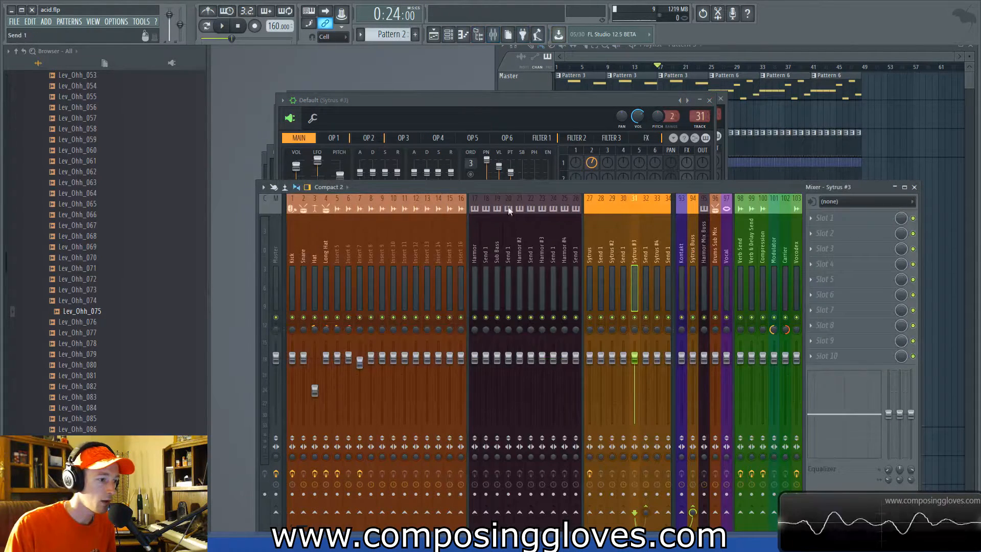
left_click_drag(522, 184, 454, 136)
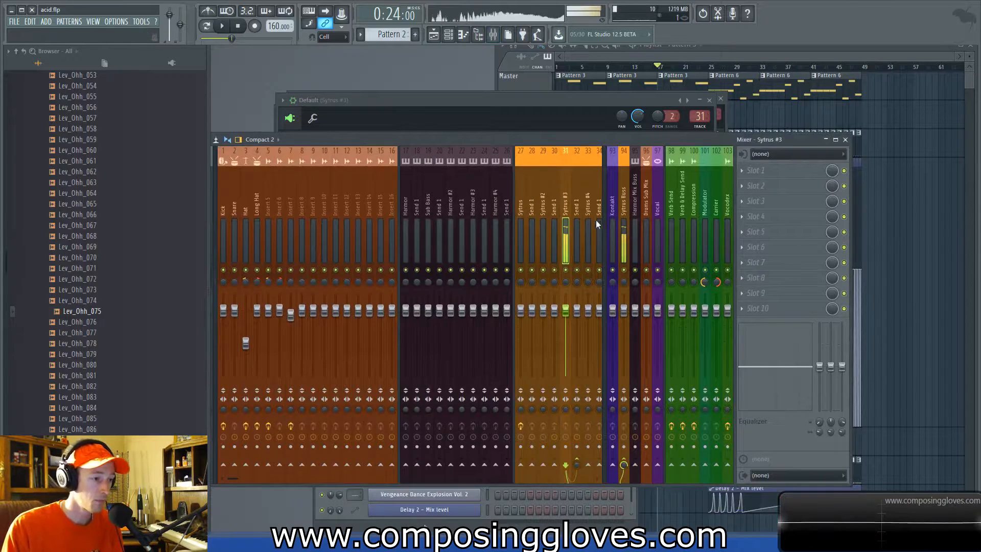
left_click(793, 170)
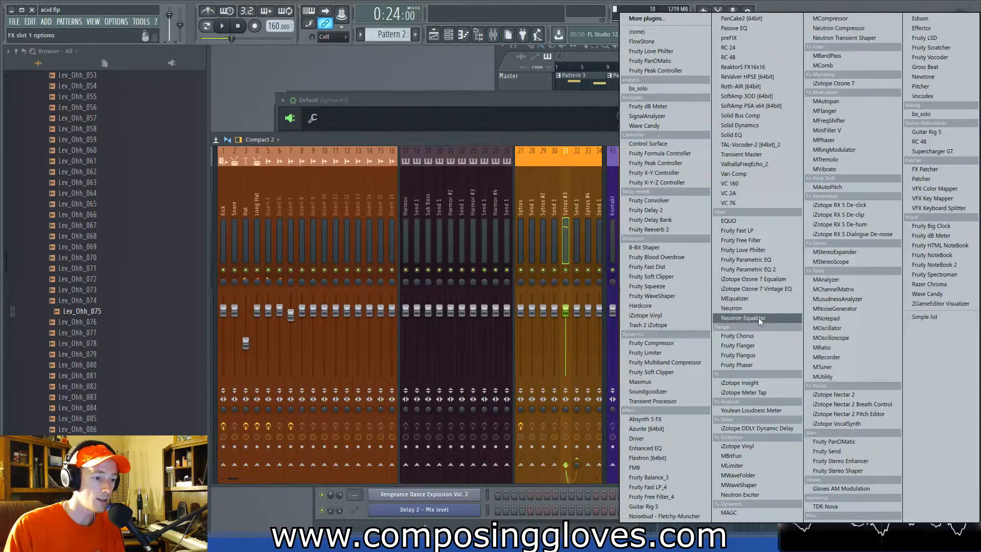
left_click(780, 269)
left_click_drag(404, 109, 634, 148)
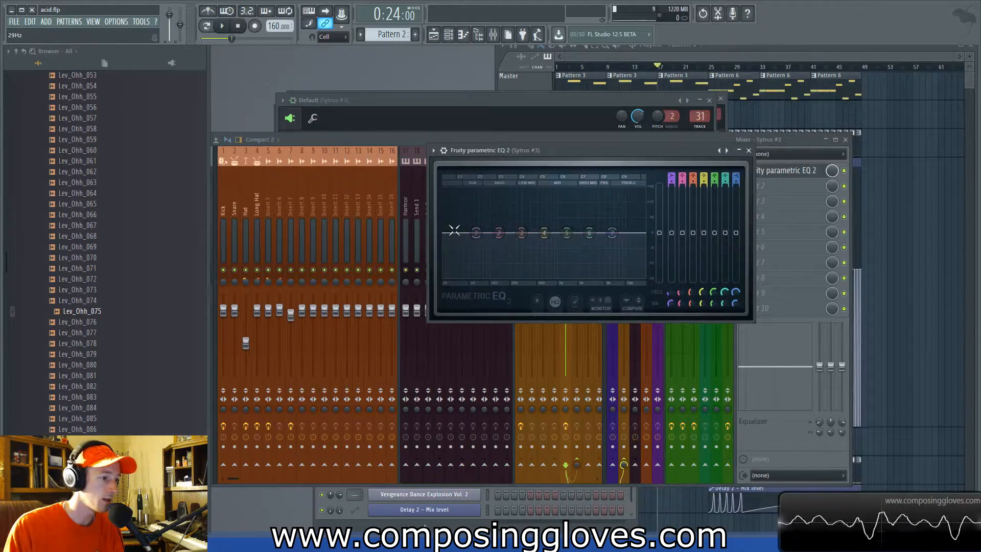
left_click_drag(568, 235, 551, 194)
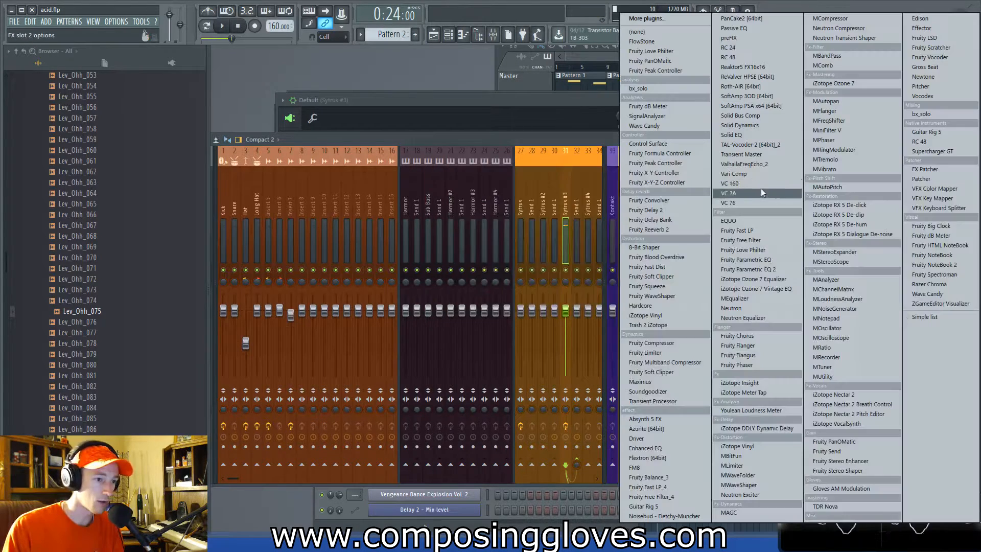
Step: Load Maximus in the second effect slot of the Sytrus #3 mixer track and position its window beside the slots
left_click(761, 186)
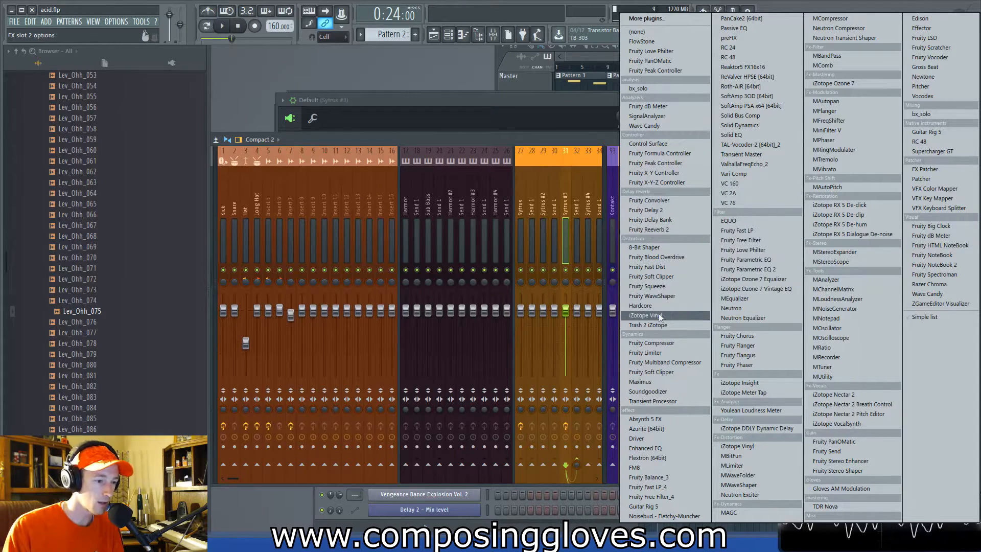
left_click(678, 381)
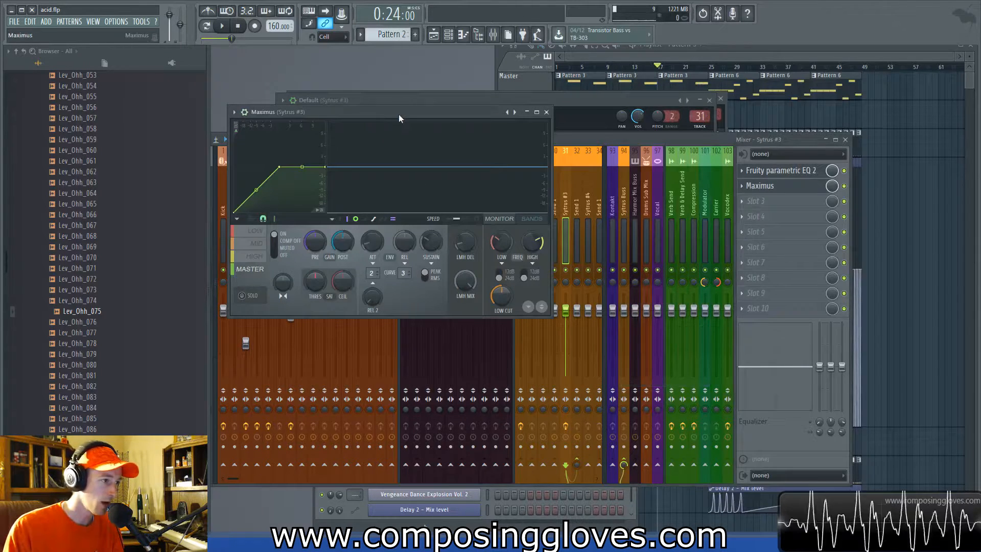
left_click_drag(398, 114, 597, 123)
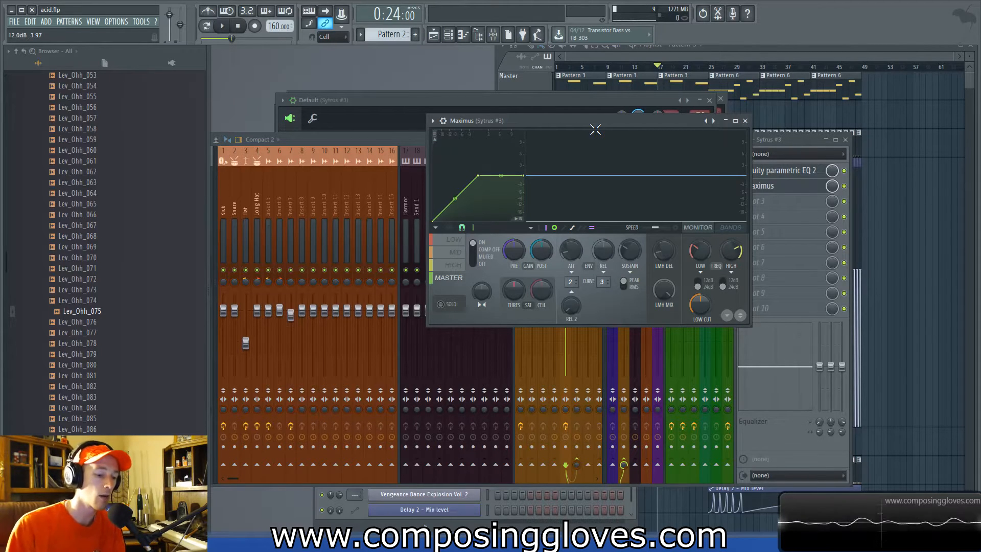
Step: Add a point to the compression curves of Maximus's mid and high bands and bend the high band's curve upward
left_click(456, 266)
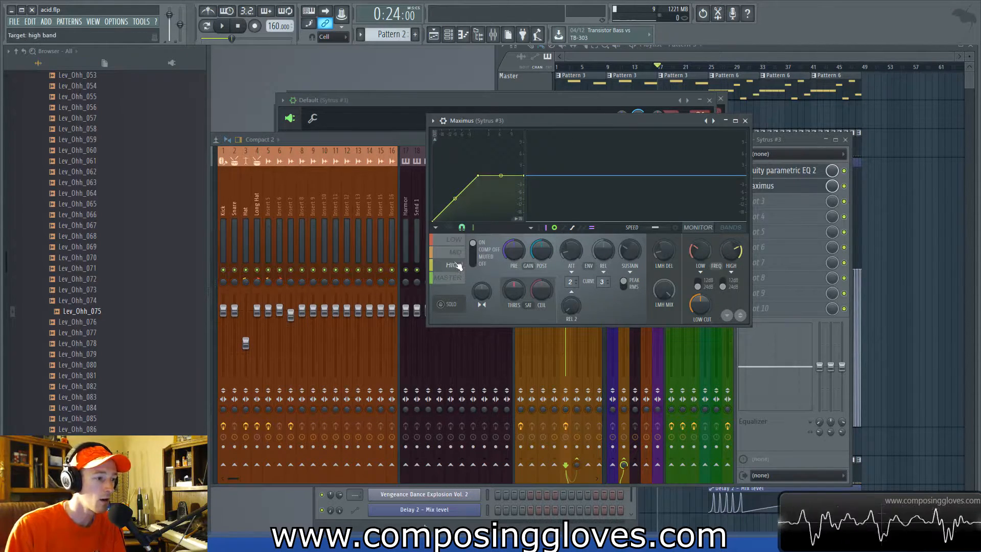
left_click(455, 239)
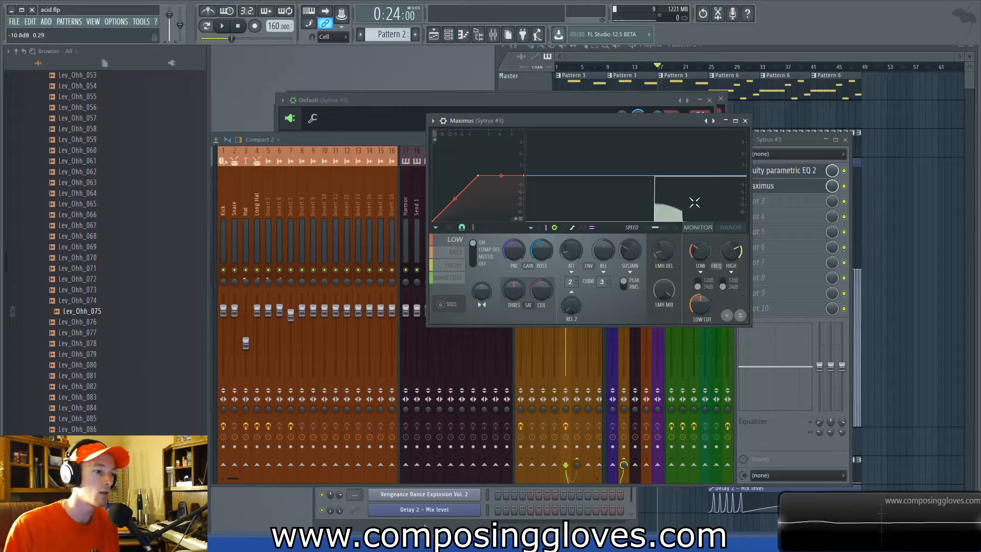
left_click(455, 253)
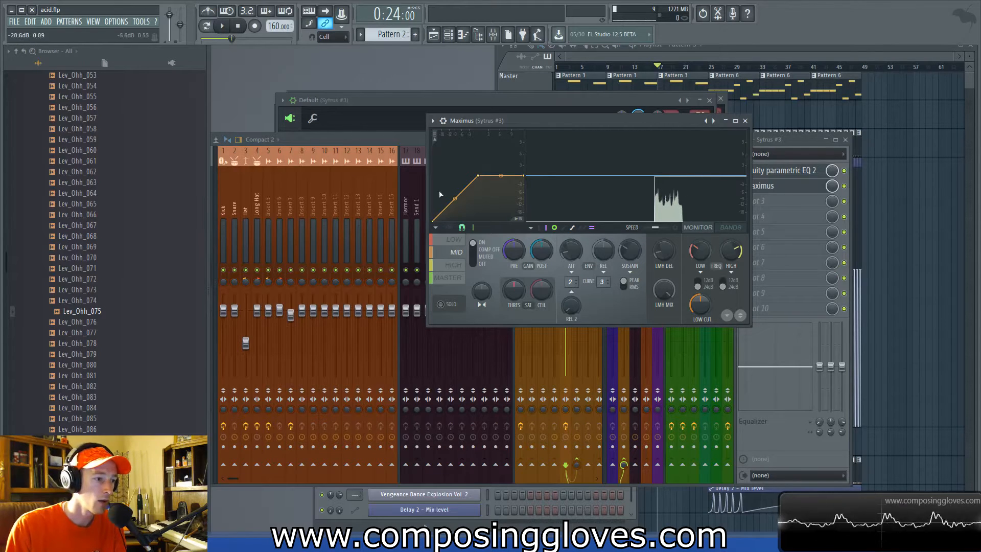
right_click(451, 203)
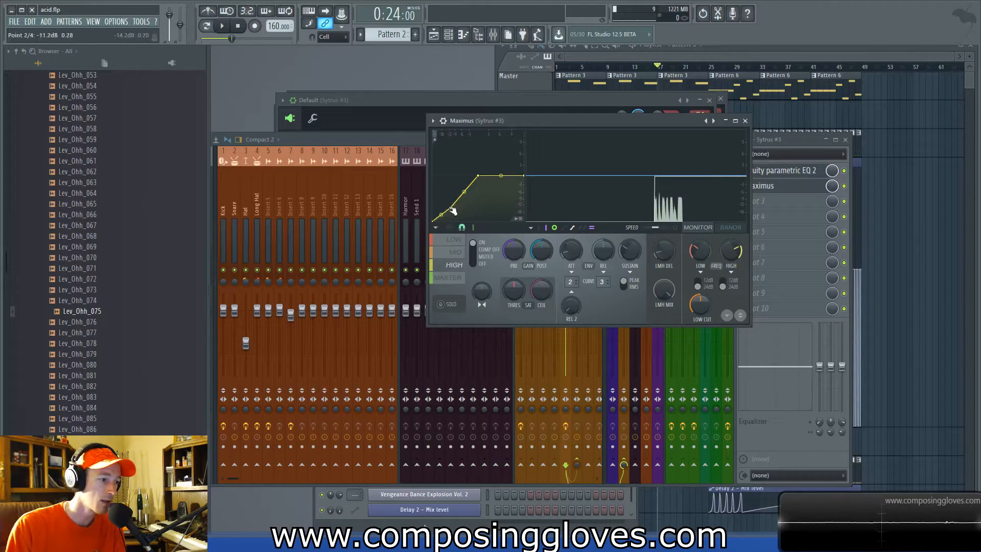
left_click_drag(461, 199, 461, 190)
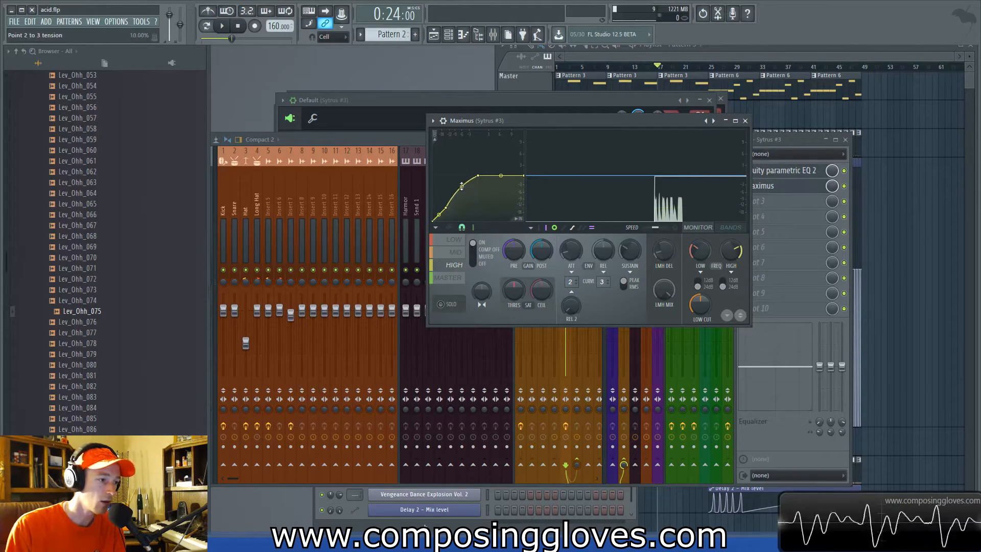
Step: Disable Fruity Parametric EQ 2 and reshape Maximus's mid-band compression curve to lift quieter levels
left_click(459, 254)
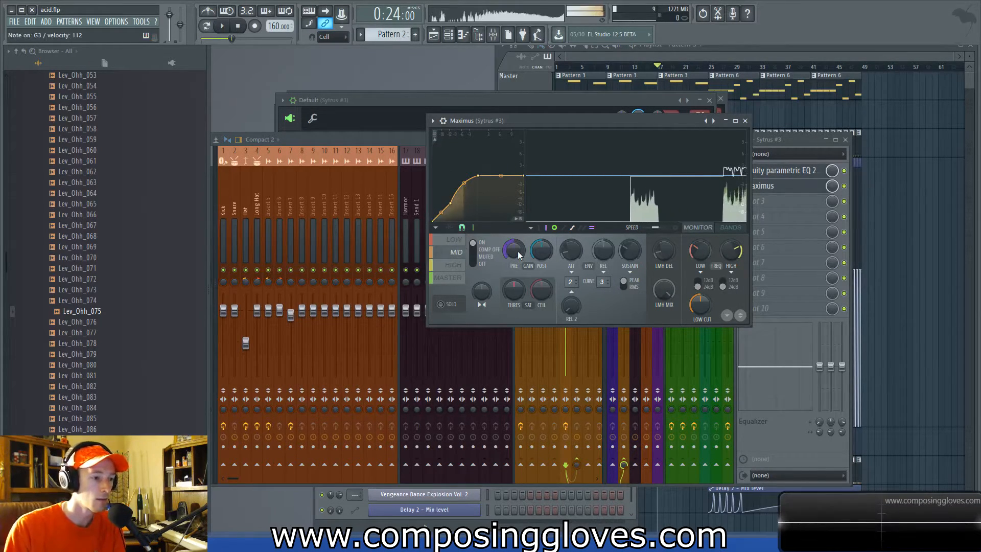
left_click(844, 172)
left_click(598, 119)
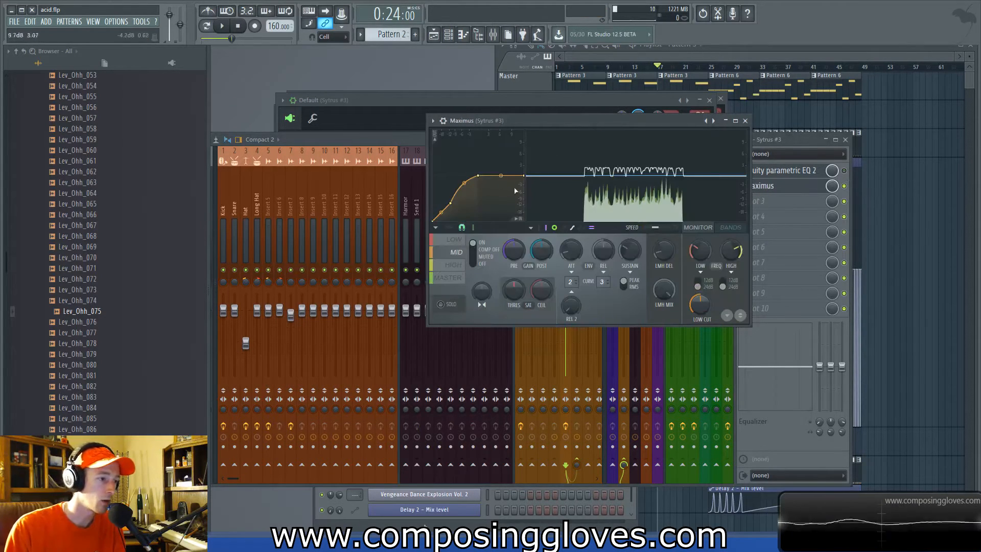
left_click_drag(450, 204, 462, 185)
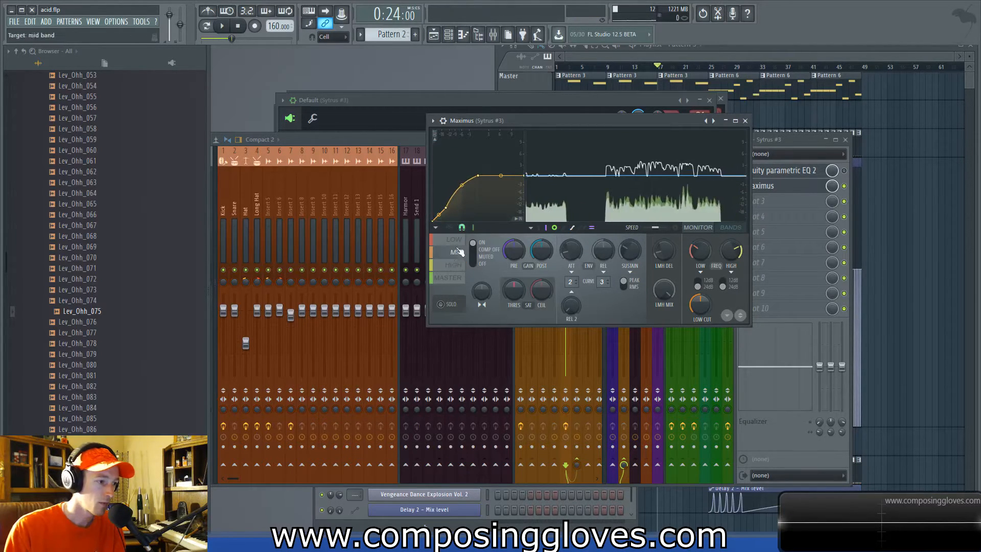
Step: Compare the sound with Maximus on and off, and review its high-band compression settings
left_click(455, 265)
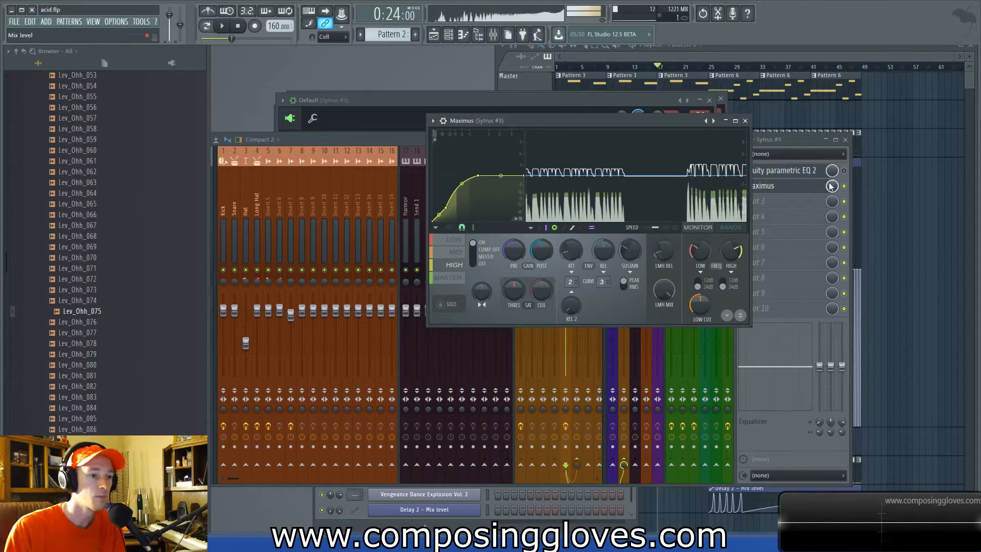
left_click(845, 186)
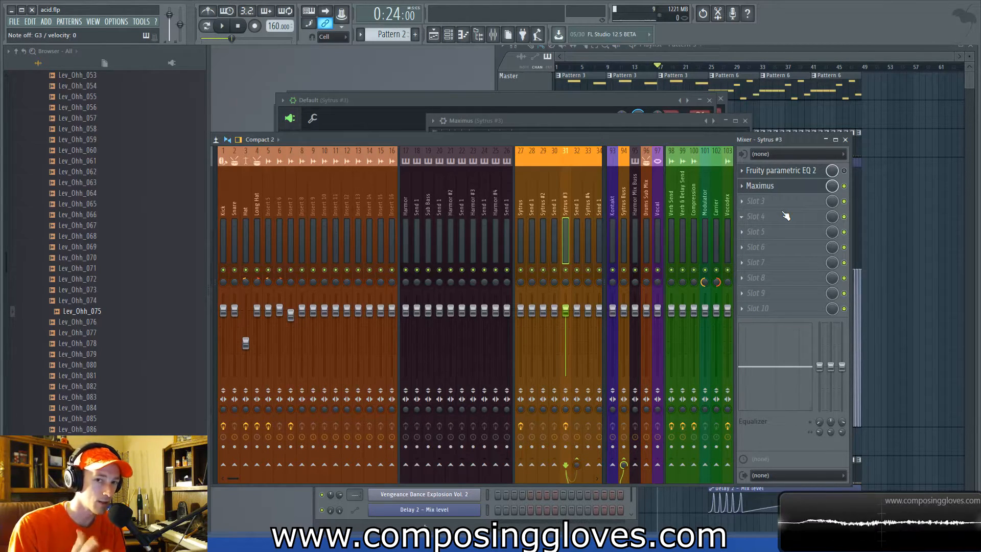
left_click(574, 123)
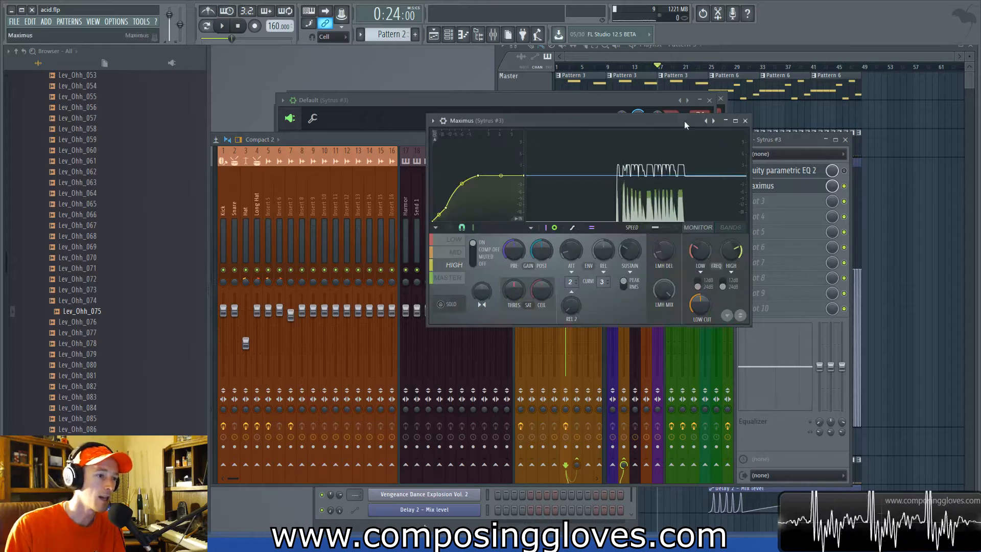
left_click(745, 121)
left_click(749, 151)
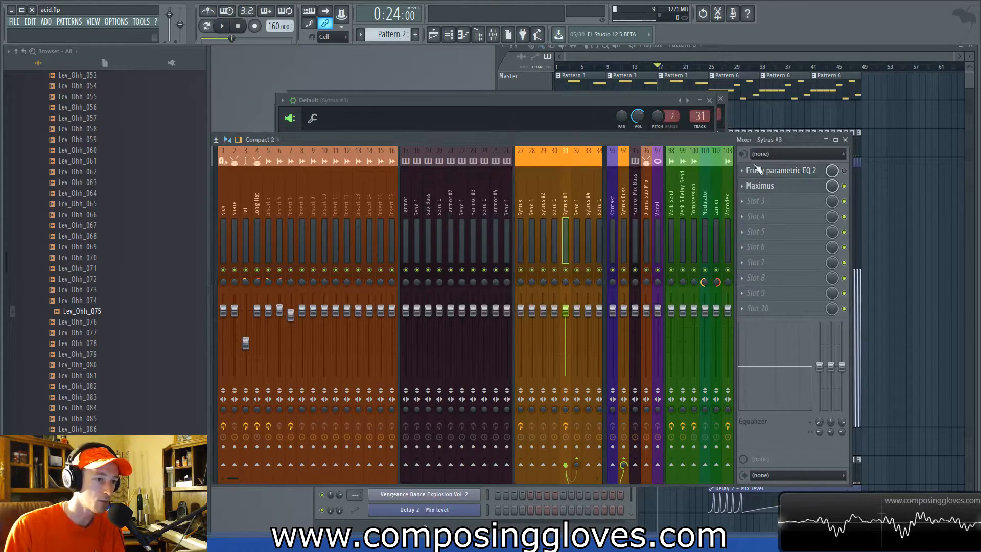
left_click(771, 186)
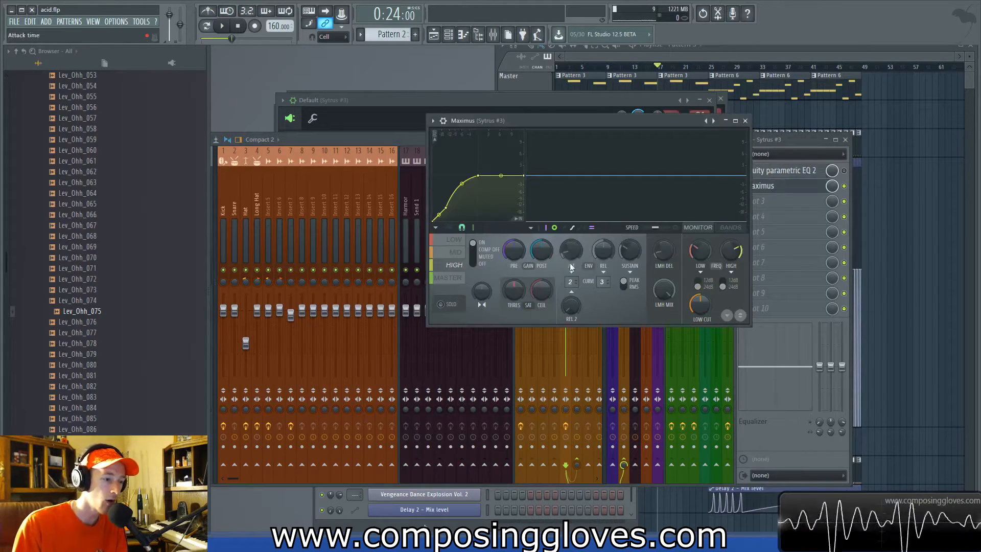
left_click(745, 121)
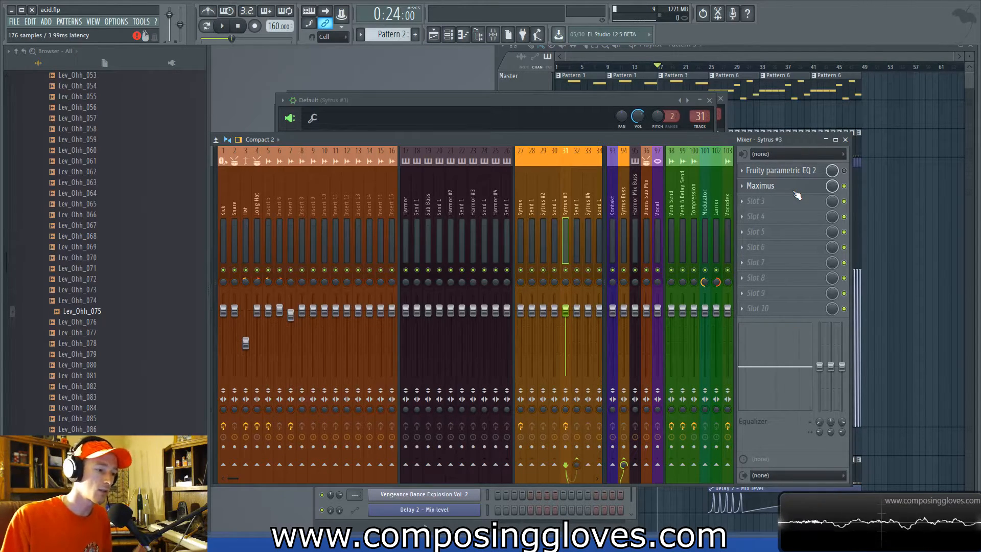
Step: Try lowering the Sytrus #3 track's mixer fader and reset it to its default level
left_click_drag(568, 313, 566, 375)
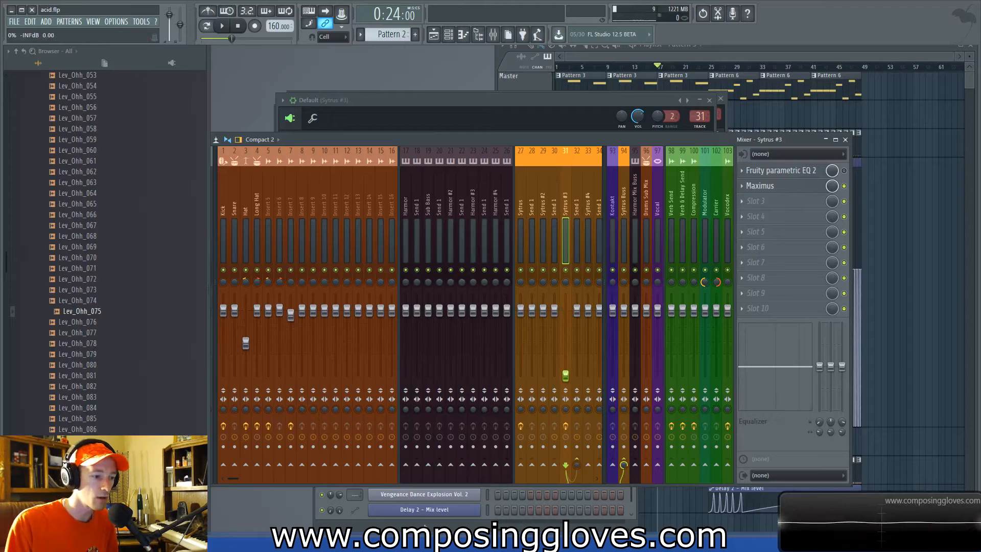
left_click(565, 373, "alt")
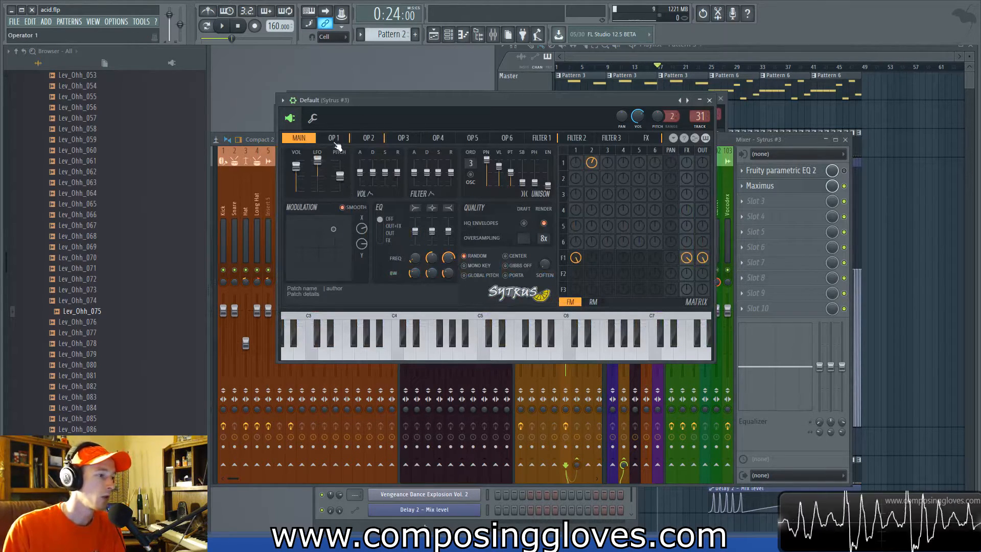
Step: Review the settings of operators 1 to 4 in the Sytrus #3 instrument
left_click(336, 143)
left_click(376, 141)
left_click(410, 142)
left_click(446, 138)
left_click(403, 140)
left_click(376, 141)
left_click(335, 139)
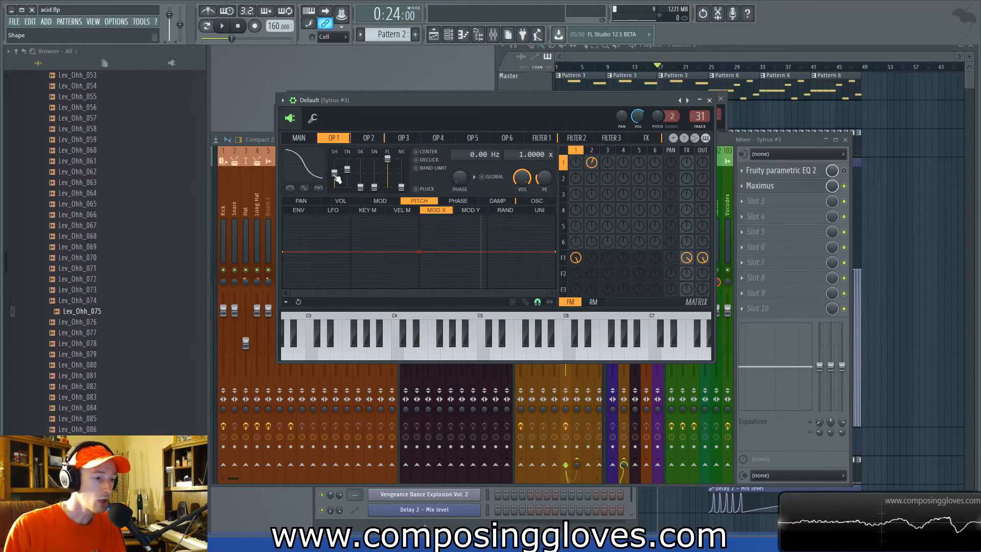
left_click(592, 150)
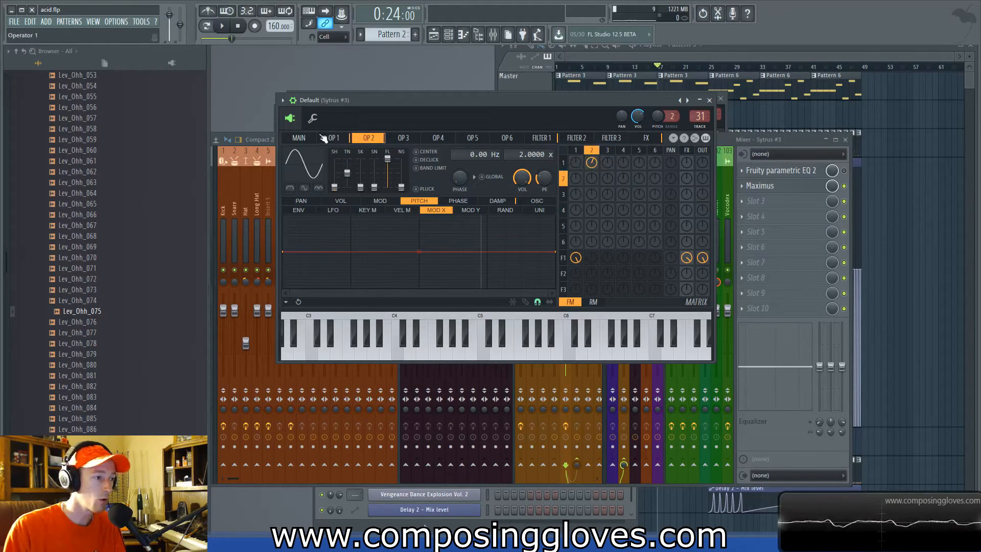
left_click(802, 141)
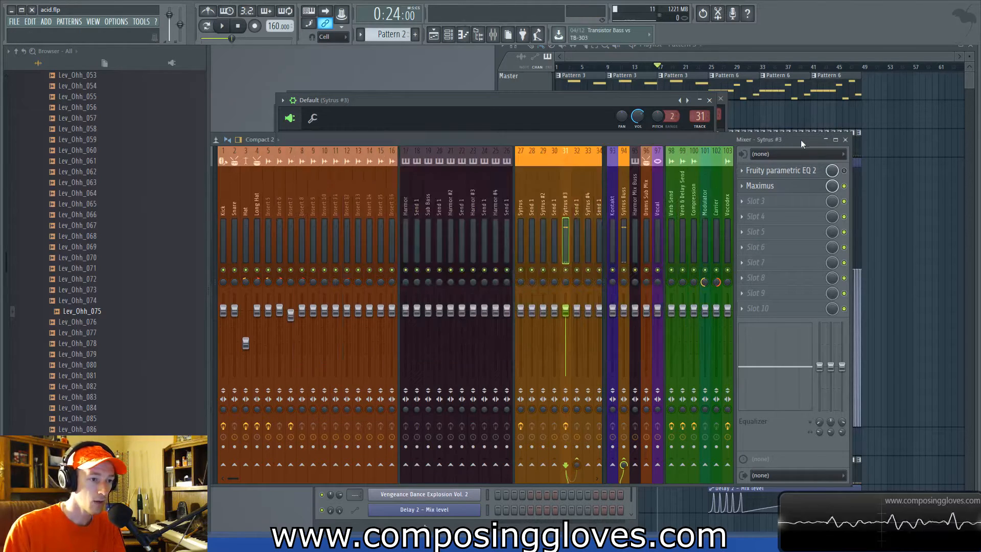
left_click(631, 102)
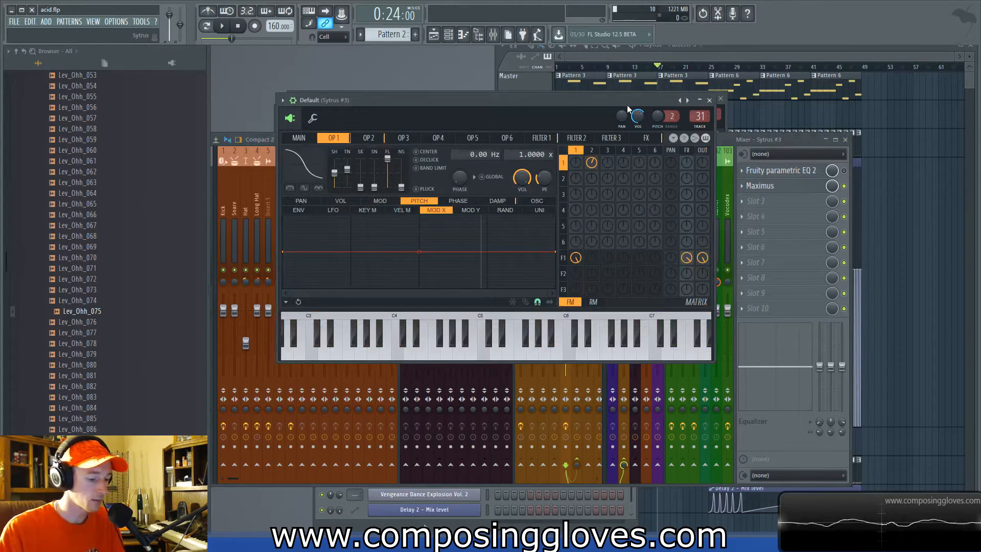
Step: Move the Pattern 3 notes from the Default channel 27 to the Default channel 31
left_click(648, 56)
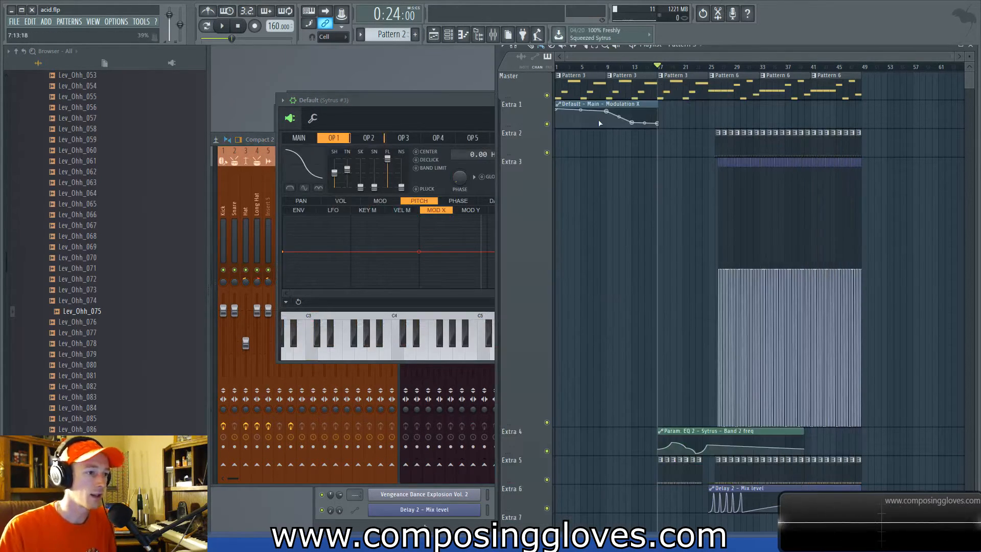
double_click(572, 91)
left_click(456, 306)
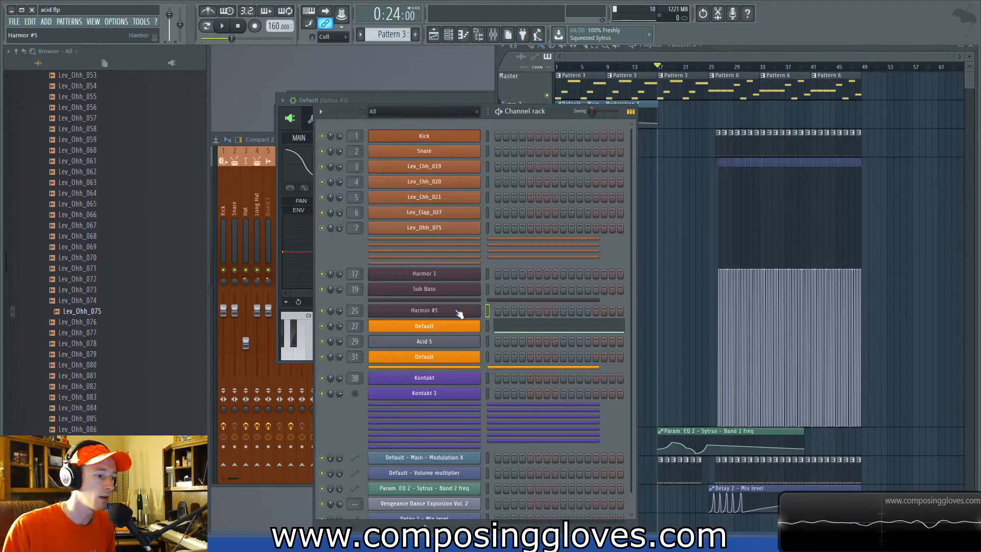
right_click(454, 325)
left_click(603, 336)
right_click(455, 357)
left_click(586, 376)
right_click(470, 331)
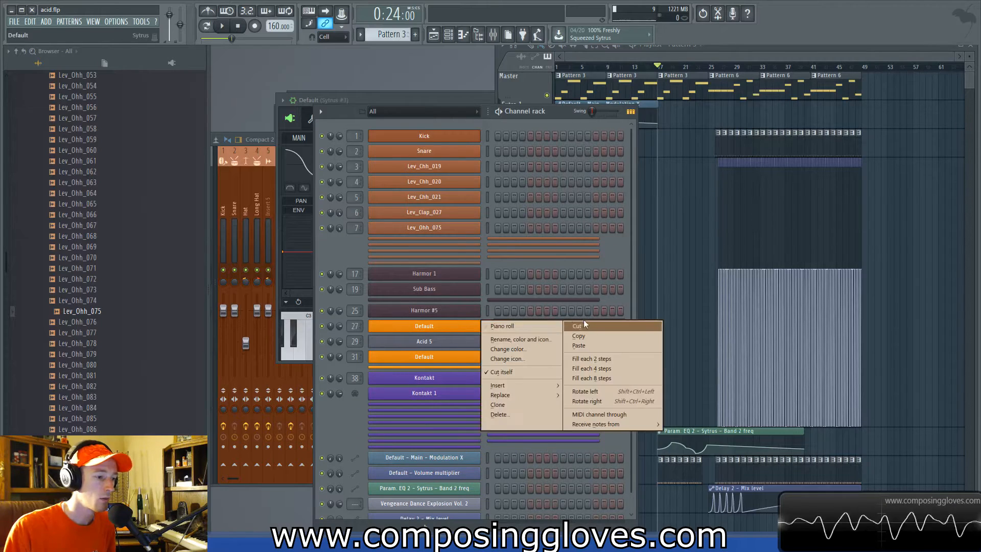
left_click(586, 328)
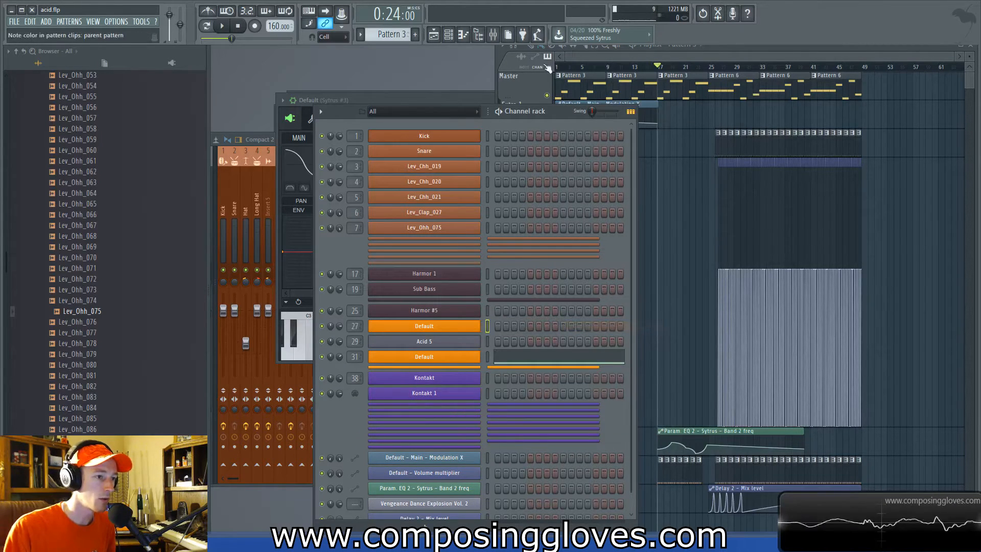
Step: Return the playback position to the song's start and re-enable and open Fruity Parametric EQ 2 on the Sytrus #3 mixer track
left_click_drag(615, 68, 557, 69)
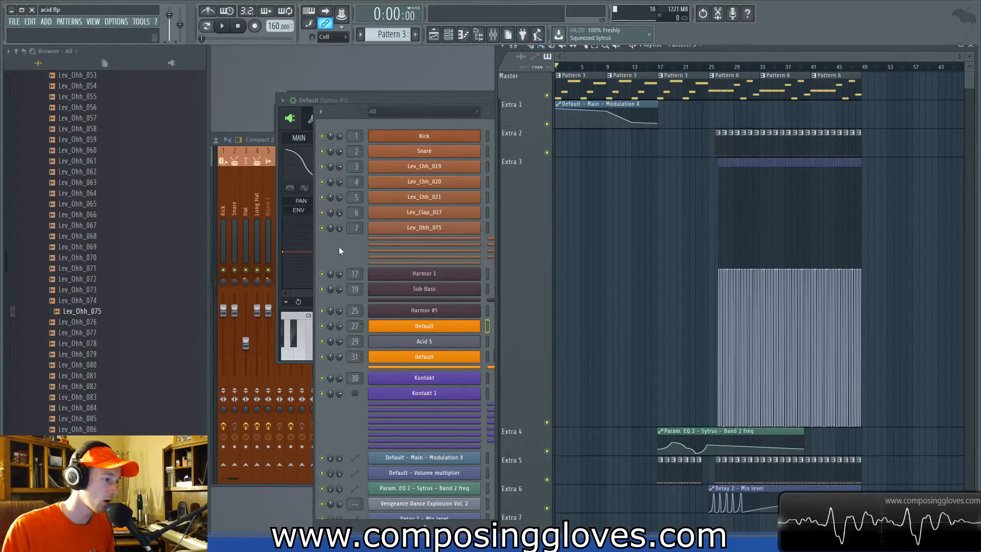
left_click(339, 250)
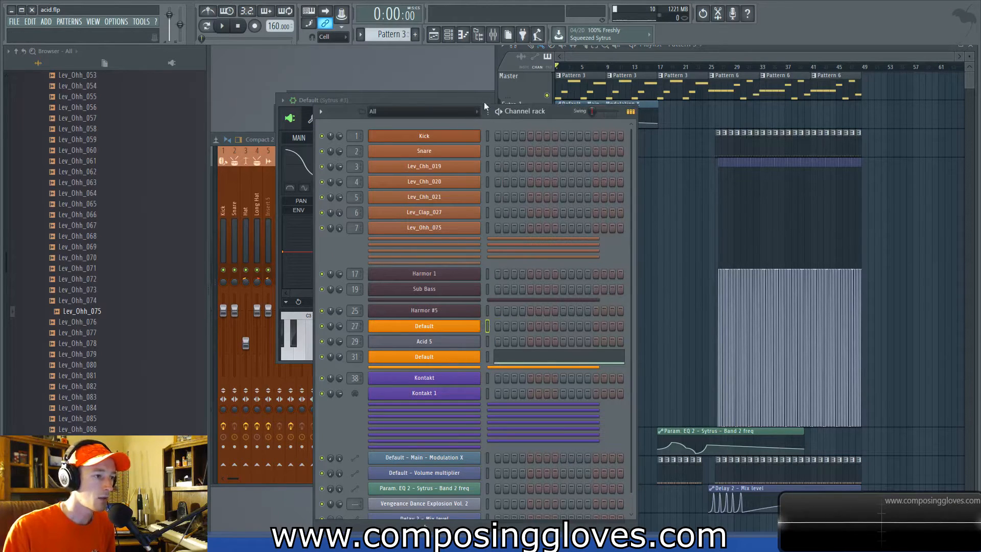
left_click(492, 35)
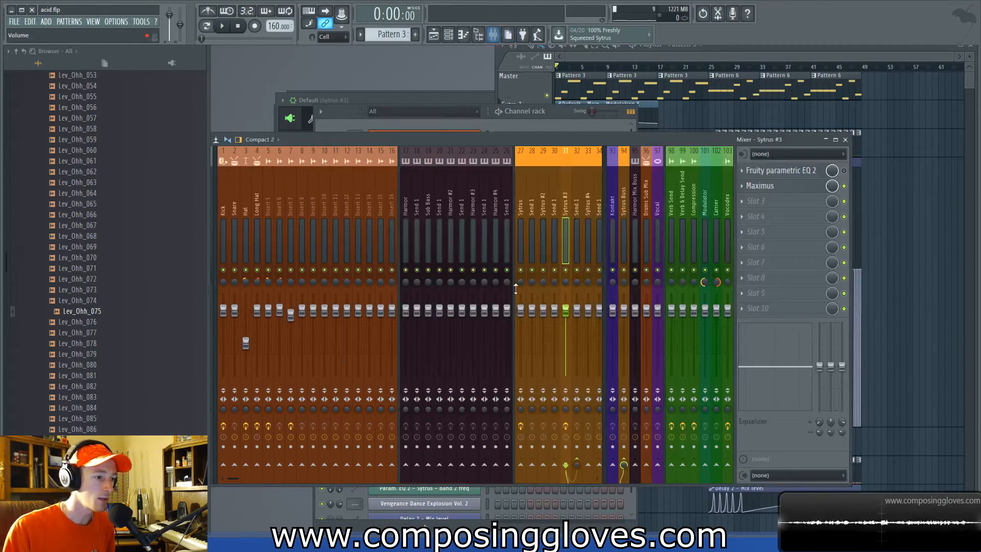
left_click(787, 173)
left_click(803, 172)
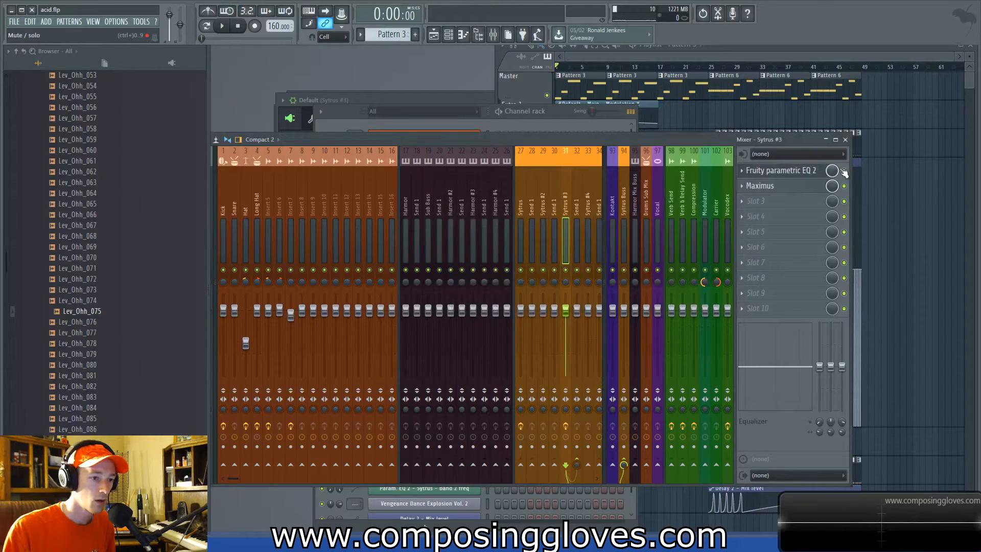
left_click(781, 174)
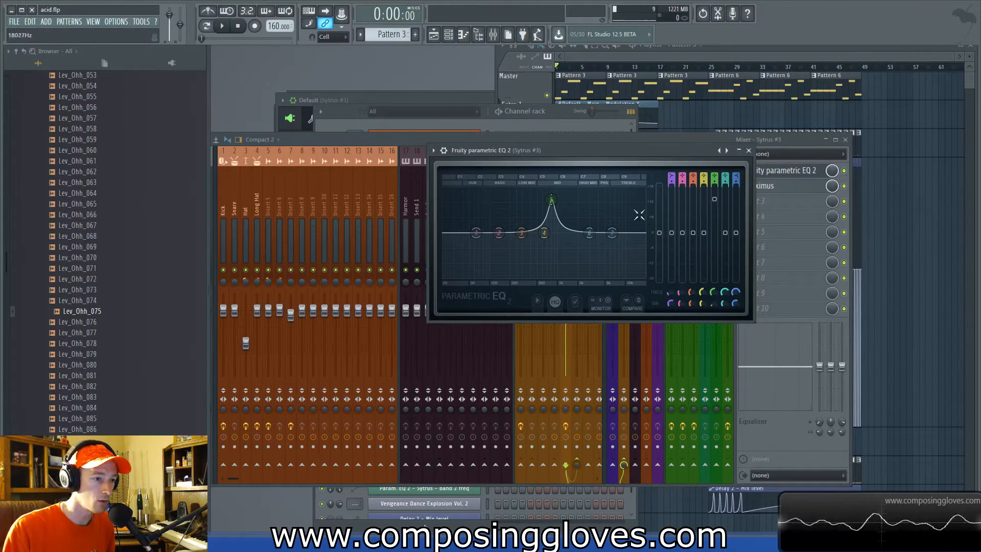
Step: Create an automation clip for the band 5 frequency of Fruity Parametric EQ 2
left_click_drag(715, 292, 715, 292)
right_click(716, 293)
left_click(741, 339)
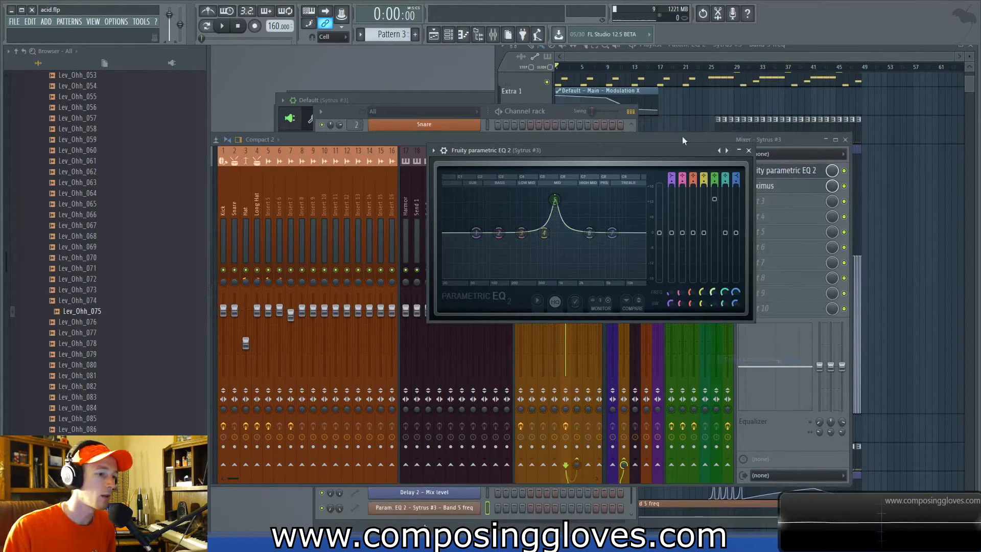
Step: Shape the band 5 frequency clip to stay at its minimum until about bar 10 and rise until about bar 19, and play it
left_click(650, 62)
scroll(582, 485, "down", 3)
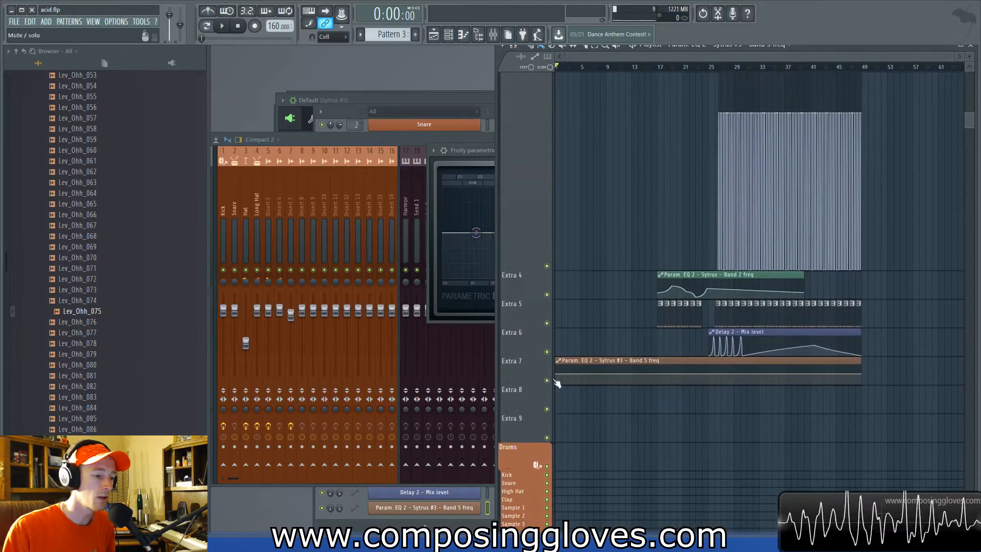
left_click_drag(585, 378, 670, 375)
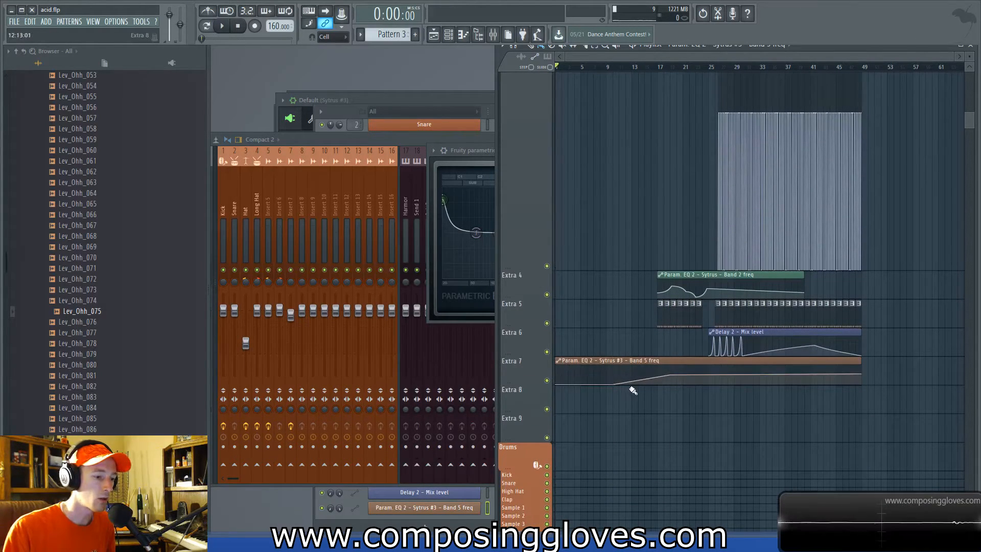
key("space")
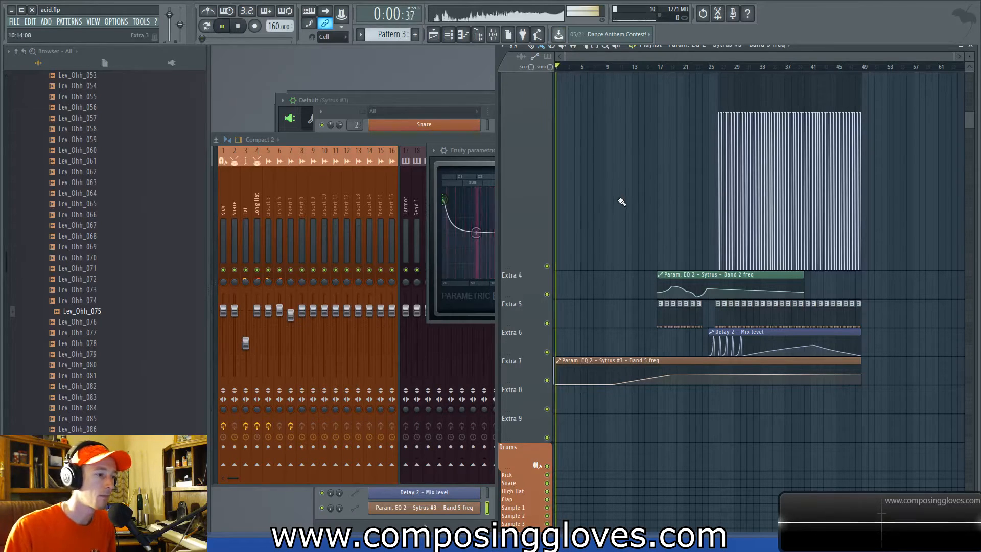
scroll(623, 207, "up", 3)
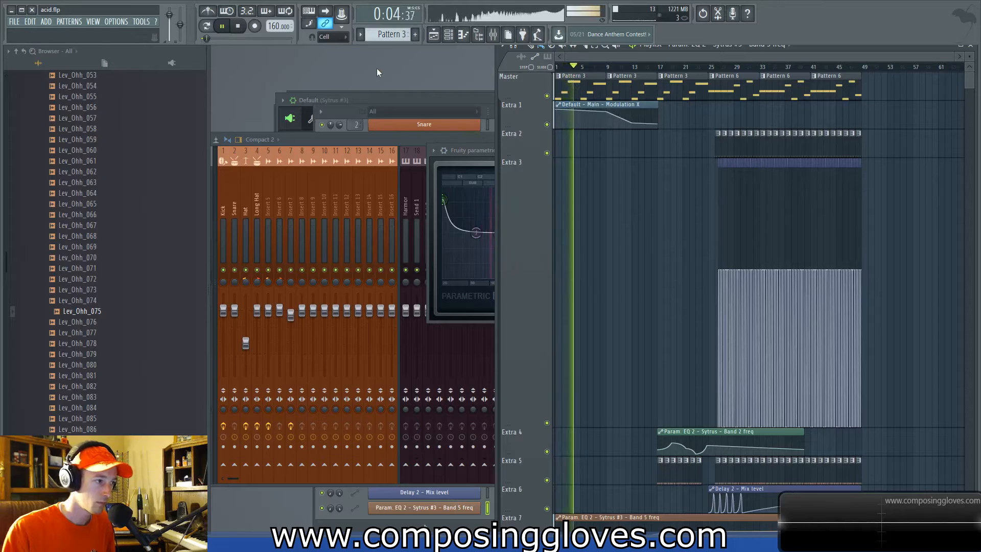
Step: Stop playback, show the main settings of Sytrus #3, and play the song again from the start
key("F6")
key("space")
left_click(454, 333)
left_click(453, 333)
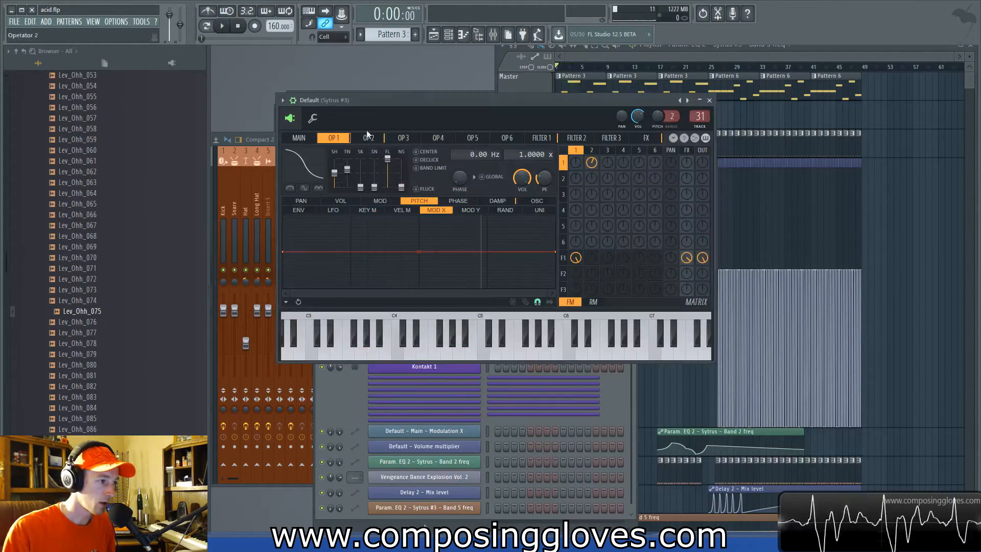
left_click(306, 138)
left_click_drag(376, 101, 486, 102)
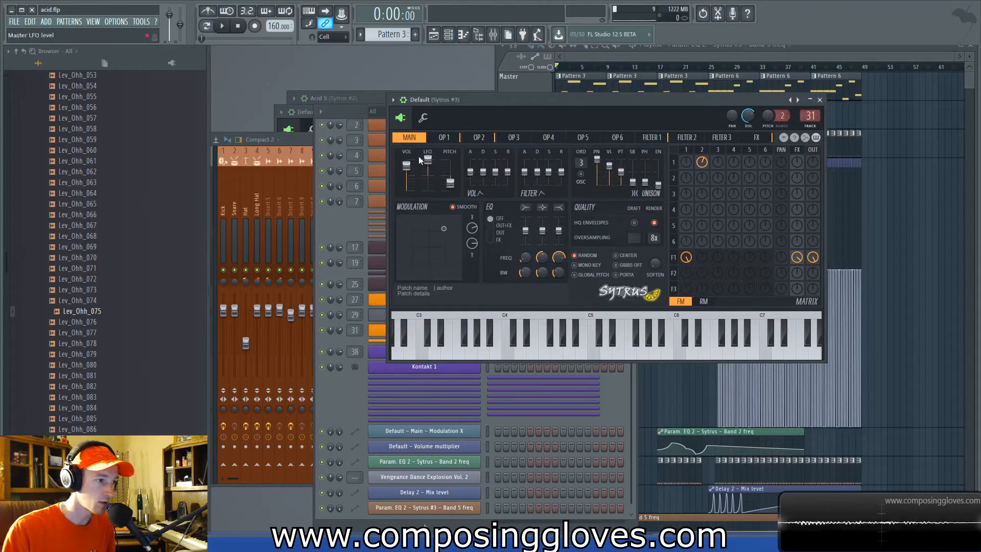
left_click(618, 57)
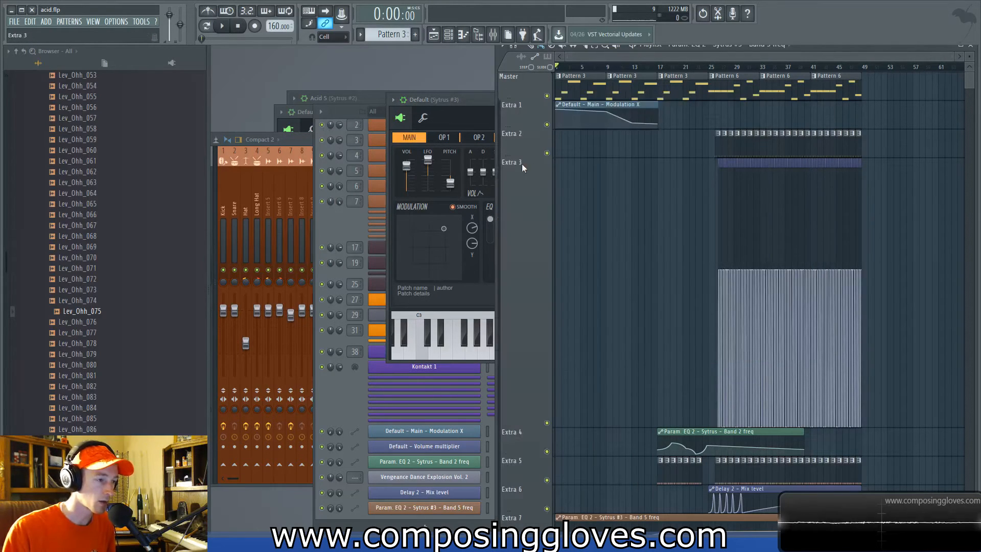
left_click(481, 98)
key("space")
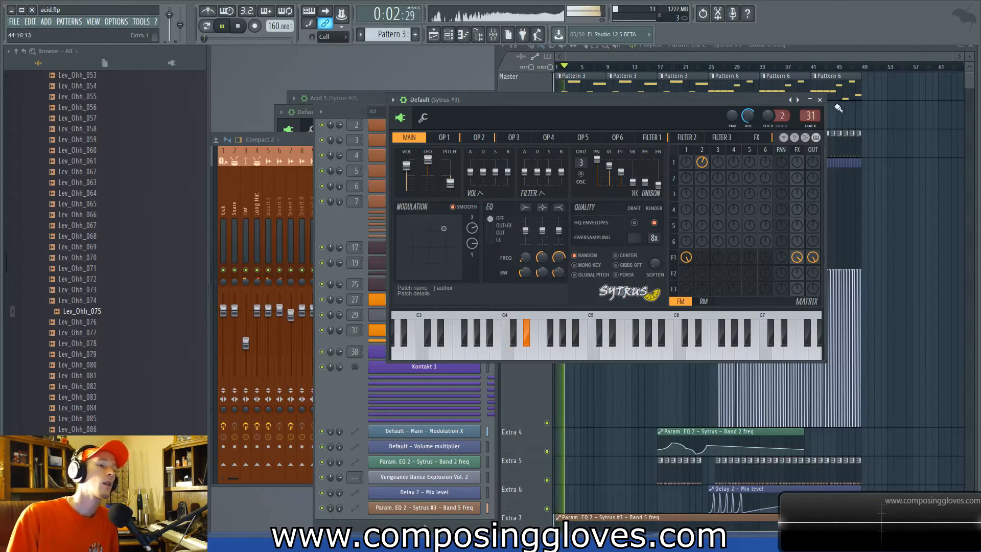
Step: Close Sytrus #3 and open its track's Fruity Parametric EQ 2, placing the window clear of the playlist
left_click(819, 101)
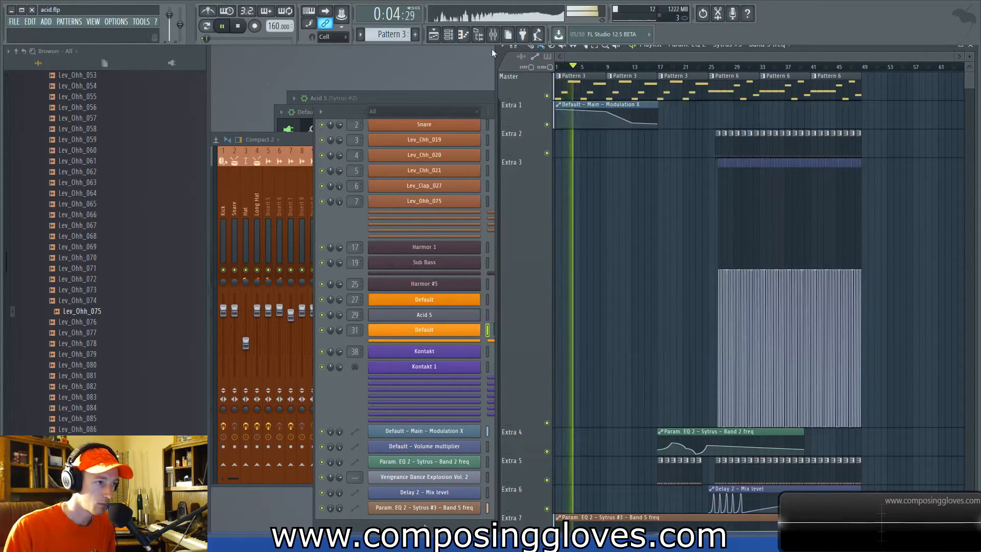
left_click(493, 34)
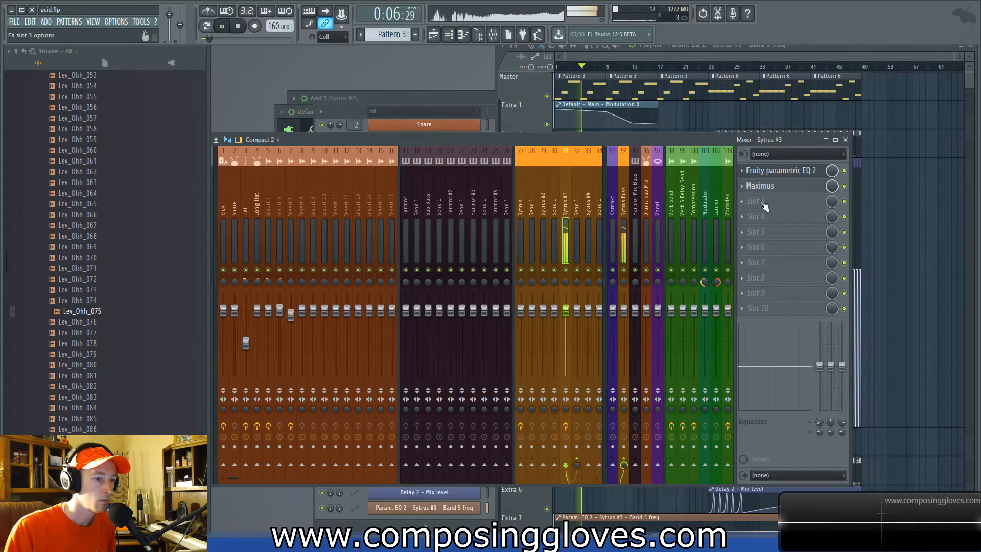
left_click(791, 171)
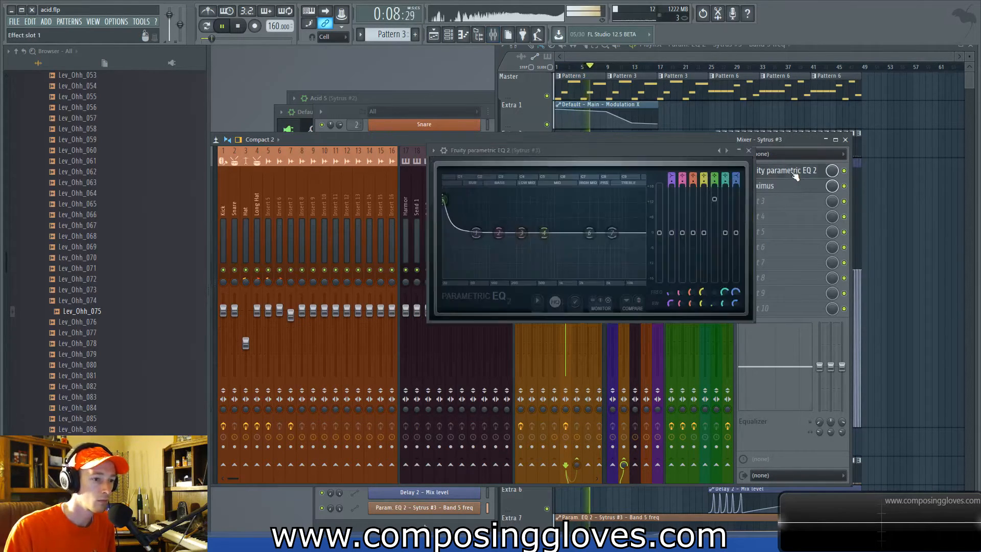
left_click_drag(602, 150, 413, 120)
Step: Raise the band 5 frequency automation point at bar 19 to about 82%, add a lower point near bar 25, and stop playback
left_click(630, 54)
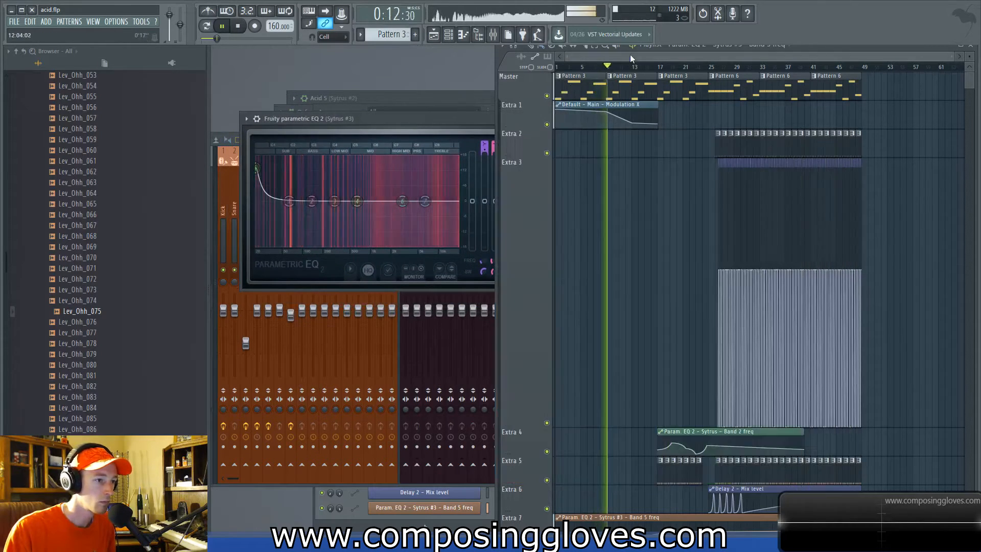
scroll(665, 184, "down", 5)
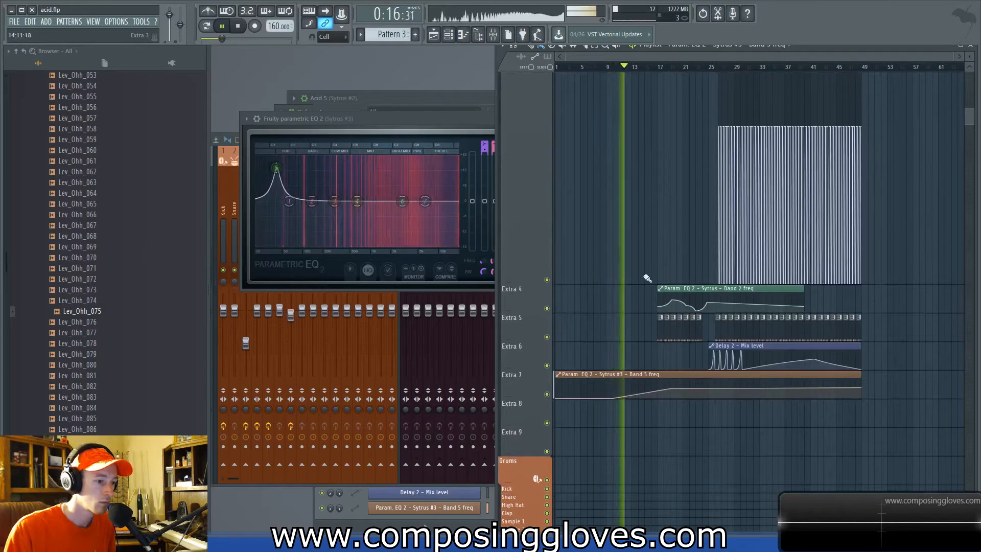
left_click_drag(672, 389, 672, 384)
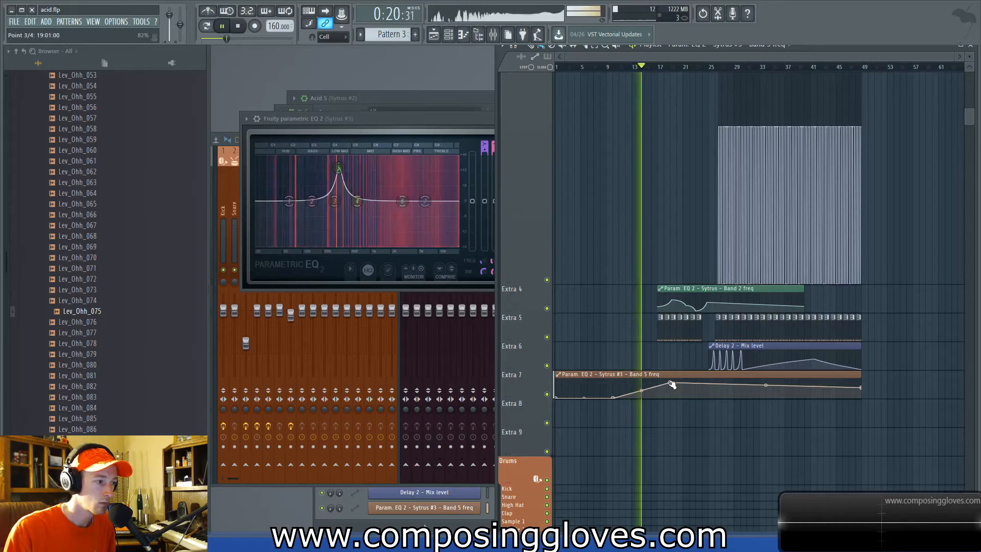
left_click(708, 389)
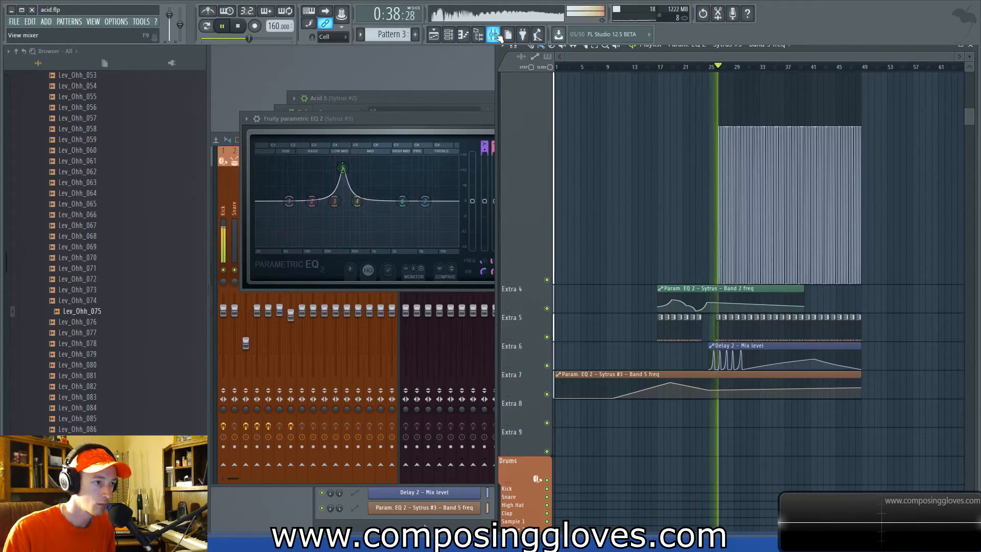
key("space")
Step: Review the playlist's pattern and automation clips and the band 5 peak in Fruity Parametric EQ 2
scroll(651, 127, "up", 5)
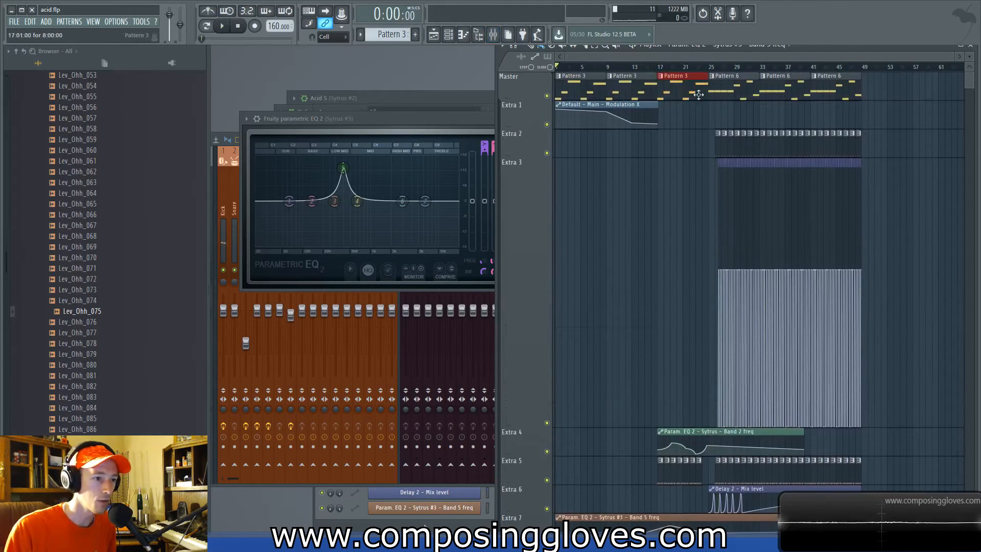
scroll(702, 166, "down", 5)
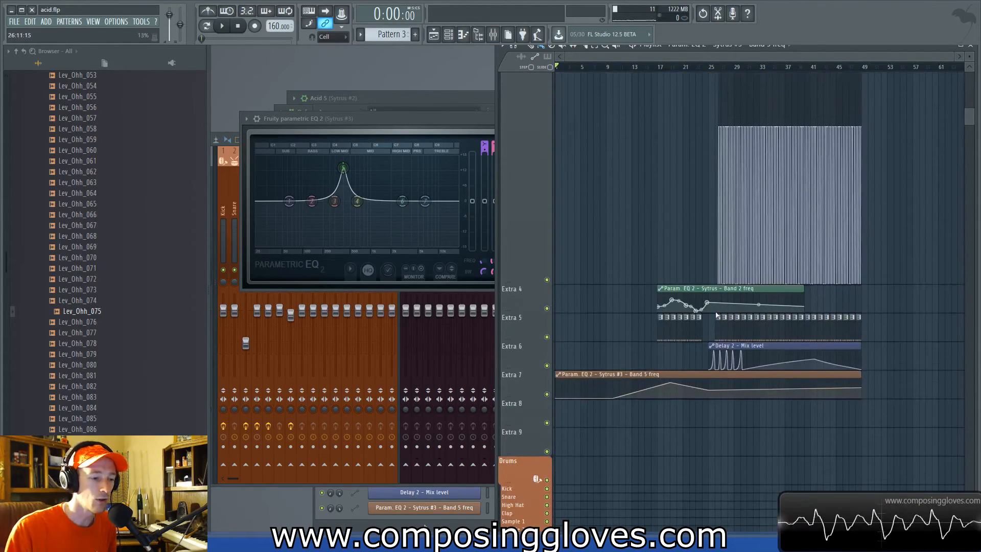
left_click(424, 119)
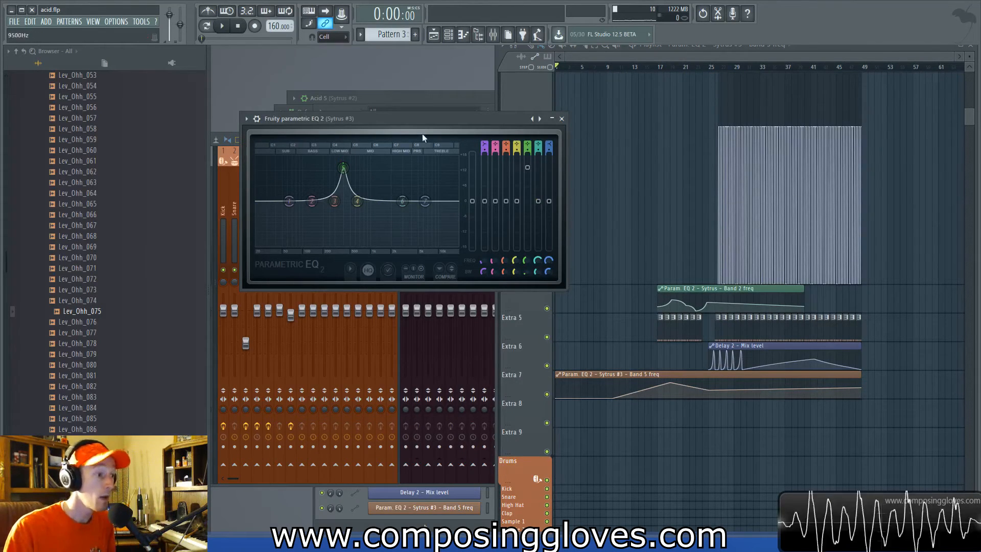
Step: Open the Sytrus #3 instrument and review its three filters, effects, operators 1 and 2, and main settings
key("F6")
left_click(427, 331)
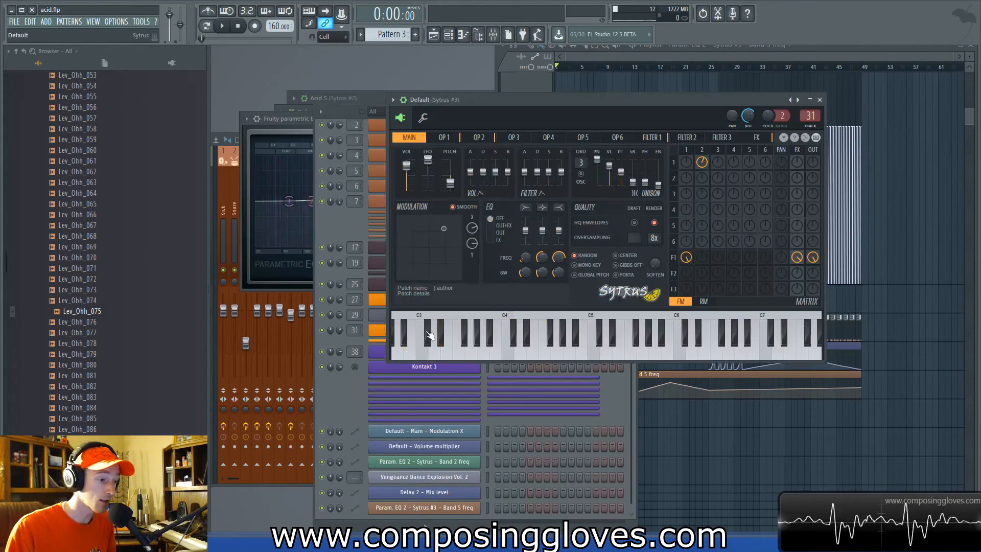
left_click_drag(644, 101, 561, 80)
left_click(577, 119)
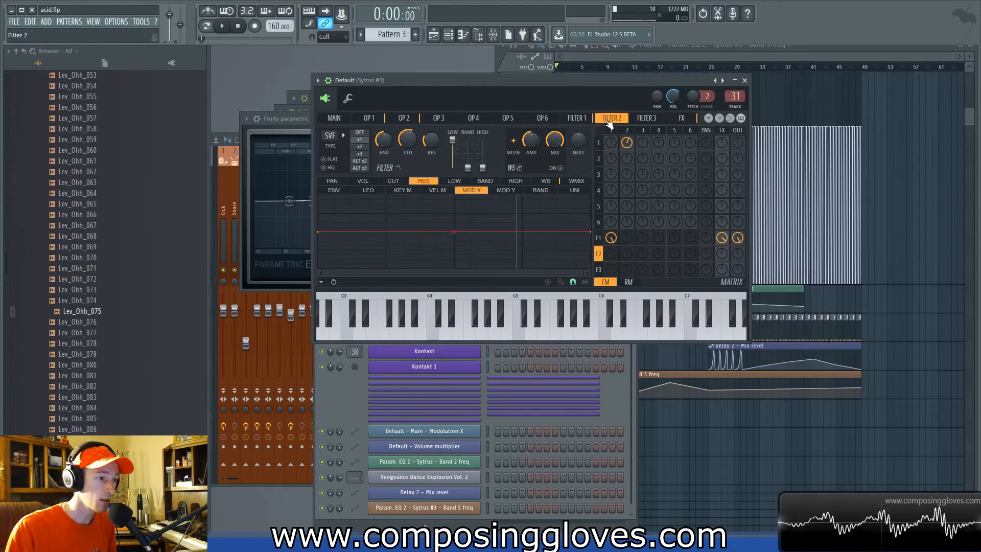
left_click(612, 118)
left_click(645, 119)
left_click(674, 118)
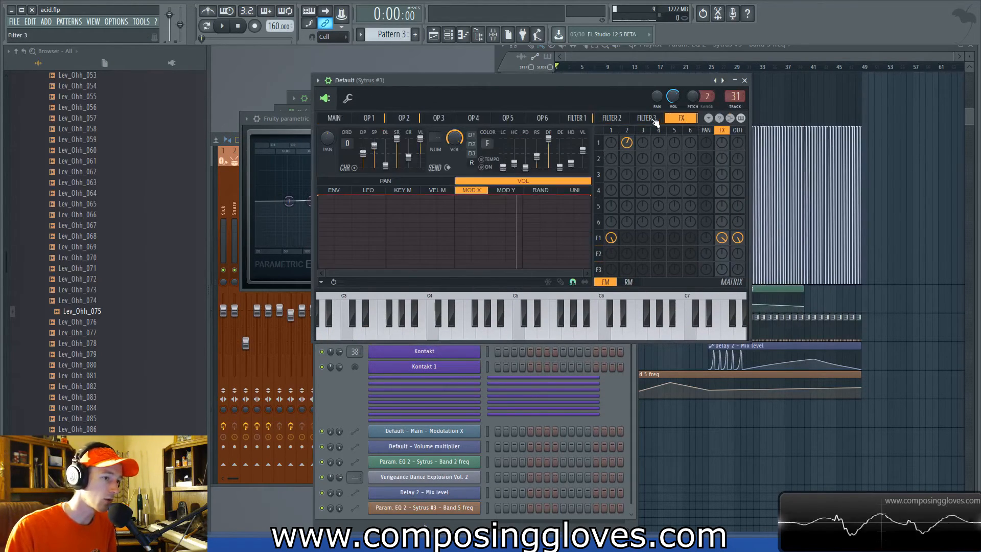
left_click(593, 119)
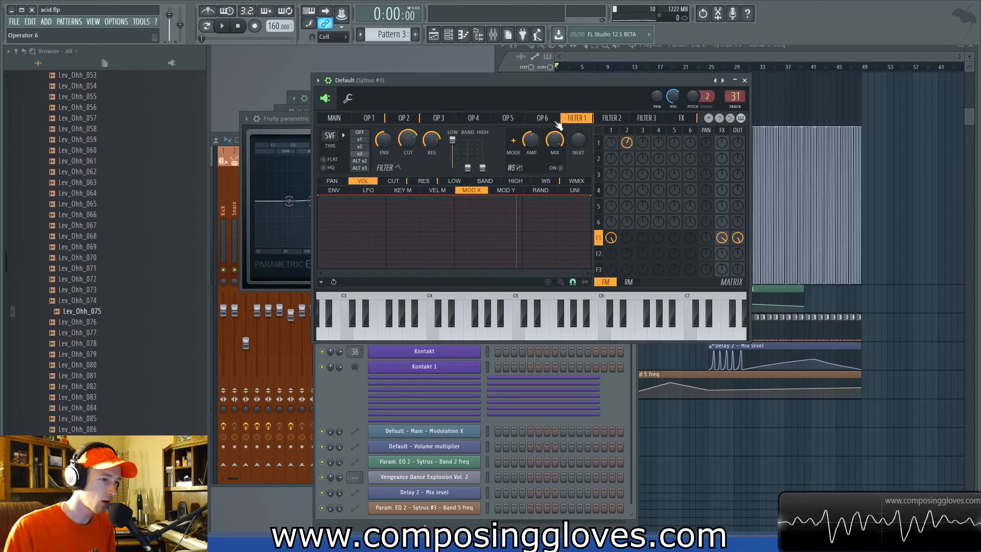
left_click(401, 120)
left_click(374, 119)
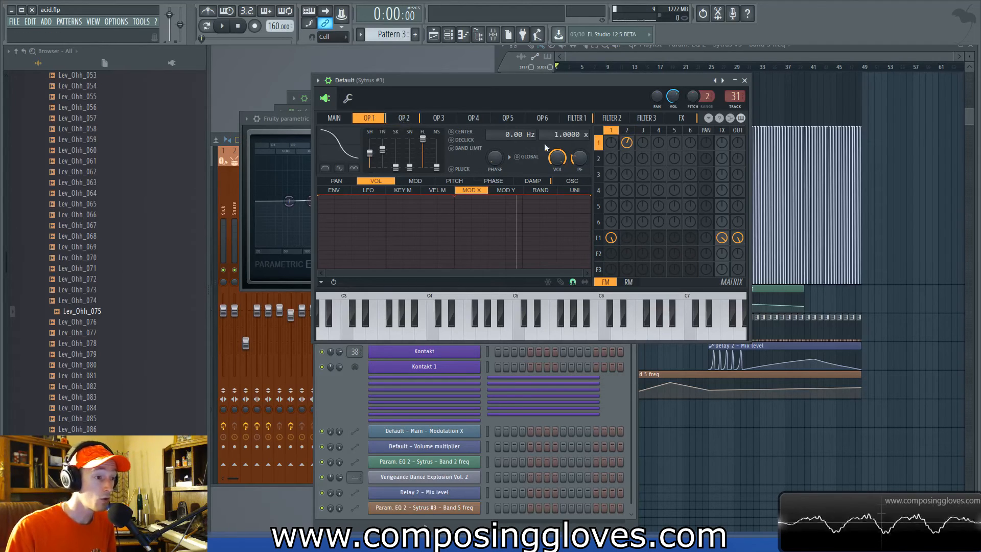
left_click(337, 118)
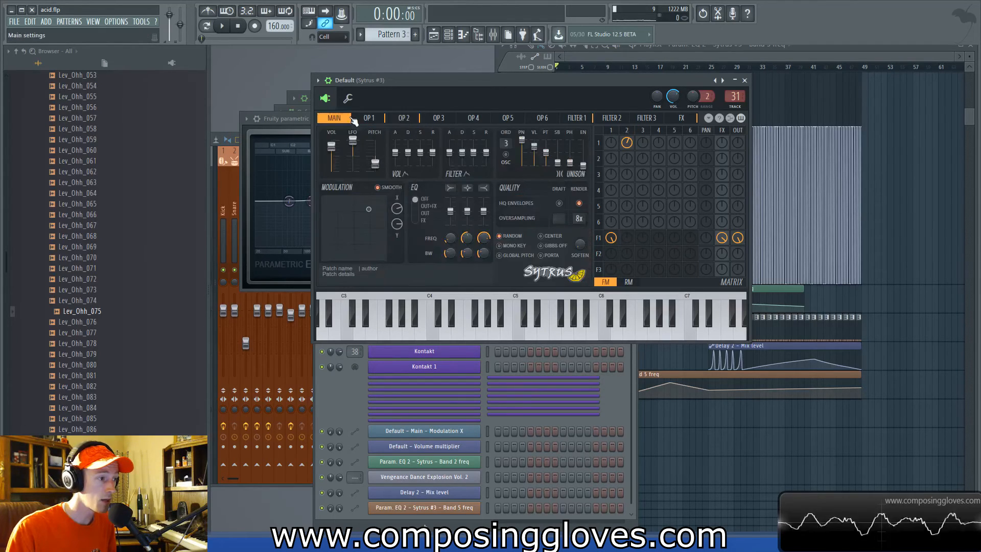
left_click_drag(475, 81, 449, 77)
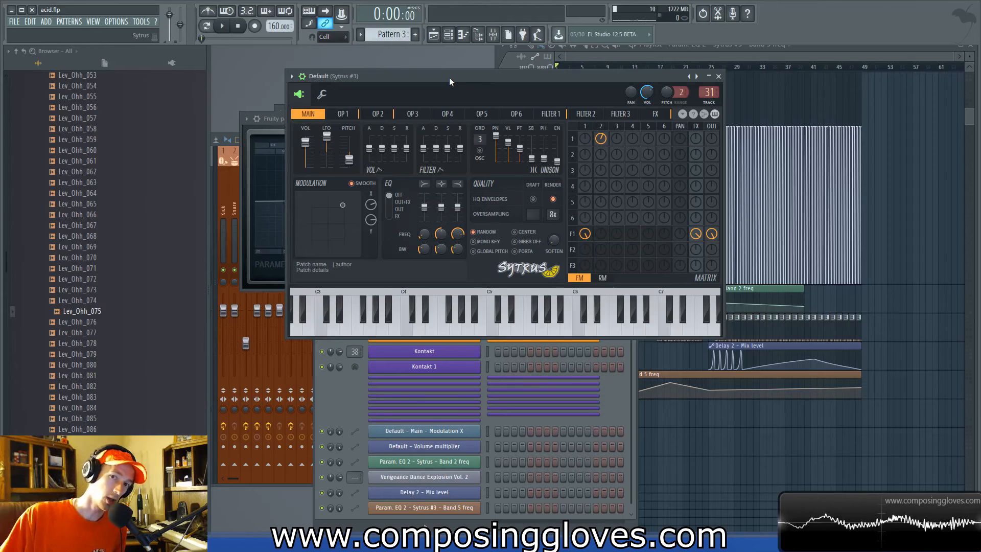